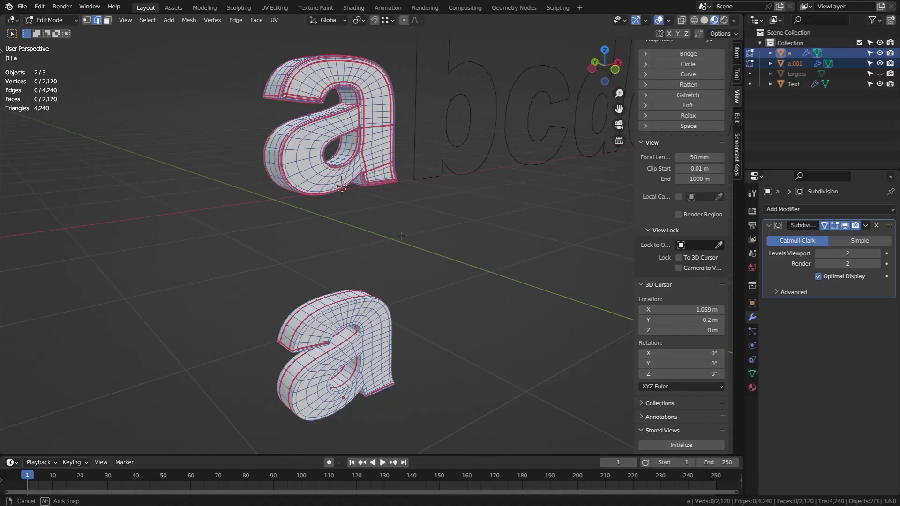
# Select the whole lower 'a' mesh, frame it and orbit to inspect its wireframe
pyautogui.moveTo(400, 235); pyautogui.dragTo(374, 284, button='middle')
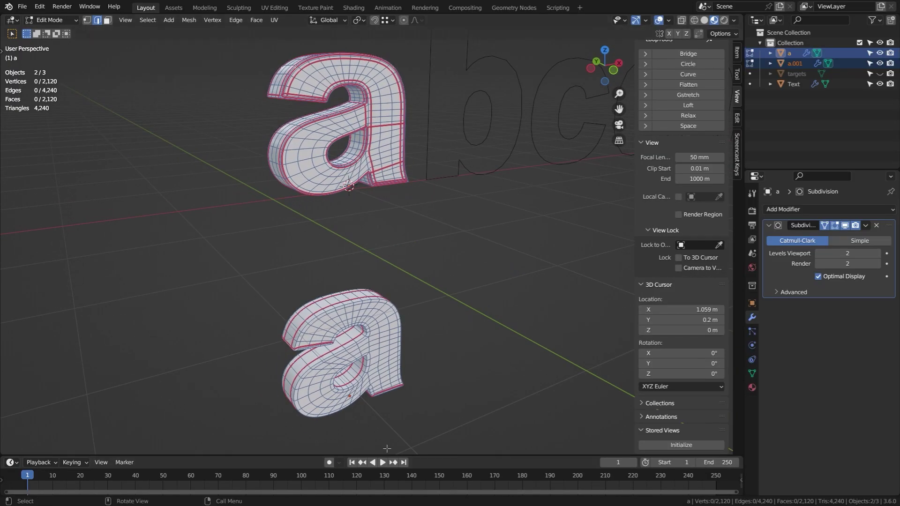
pyautogui.keyDown('shift'); pyautogui.moveTo(387, 448); pyautogui.dragTo(393, 307, button='middle'); pyautogui.keyUp('shift')
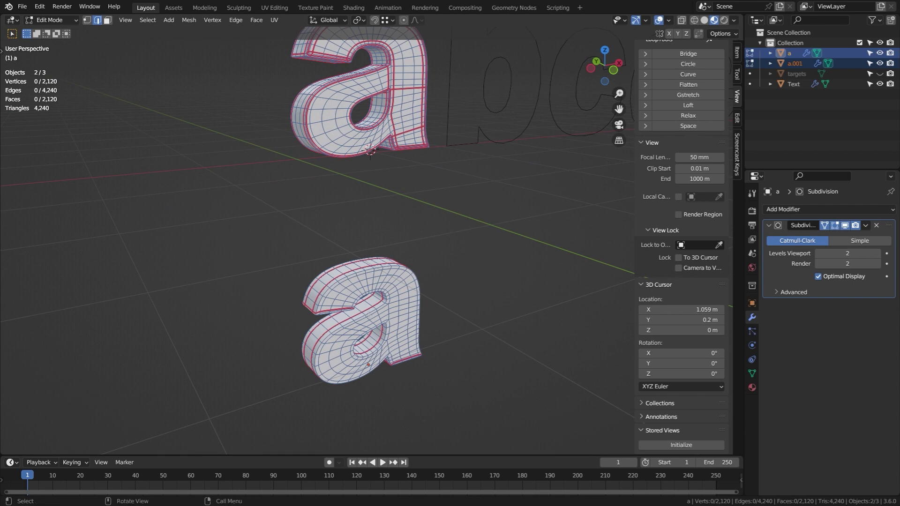
pyautogui.click(368, 314)
pyautogui.hotkey('ctrl', 'l')
pyautogui.press('KP_Decimal')
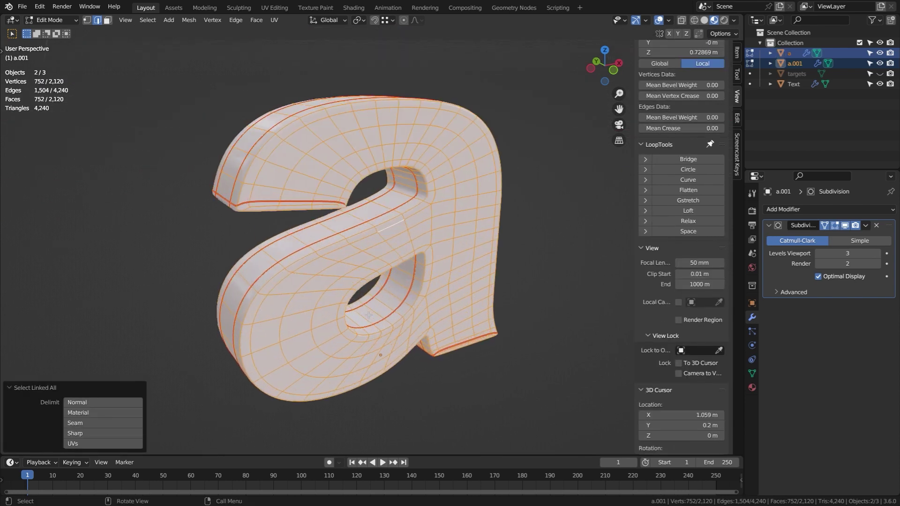
pyautogui.hotkey('alt', 'a')
pyautogui.moveTo(384, 253); pyautogui.dragTo(415, 272, button='middle')
pyautogui.click(372, 248)
# Preview the 'a' outside Edit Mode, then settle in Object Mode with both letters in view
pyautogui.press('Tab')
pyautogui.keyDown('shift'); pyautogui.moveTo(346, 176); pyautogui.dragTo(361, 154, button='middle'); pyautogui.keyUp('shift')
pyautogui.press('Tab')
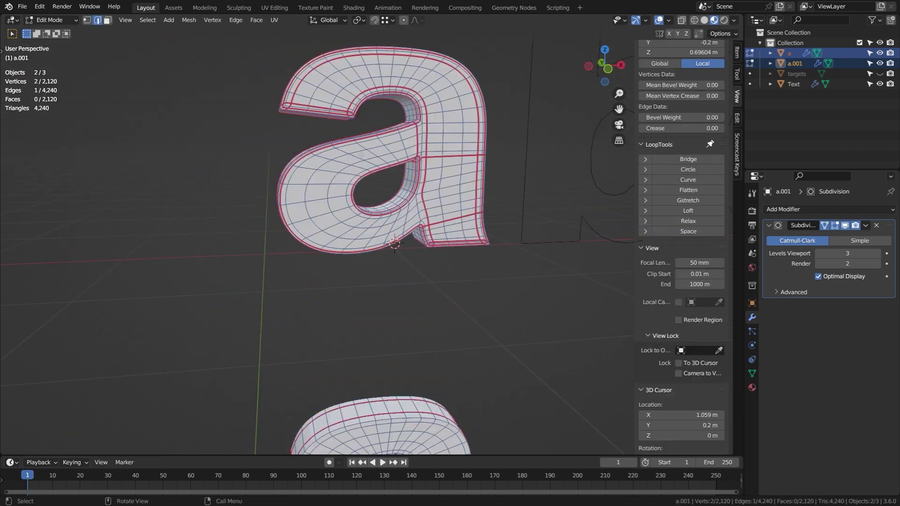
pyautogui.keyDown('shift'); pyautogui.moveTo(467, 173); pyautogui.dragTo(373, 263, button='middle'); pyautogui.keyUp('shift')
pyautogui.scroll(-4, 374, 265)
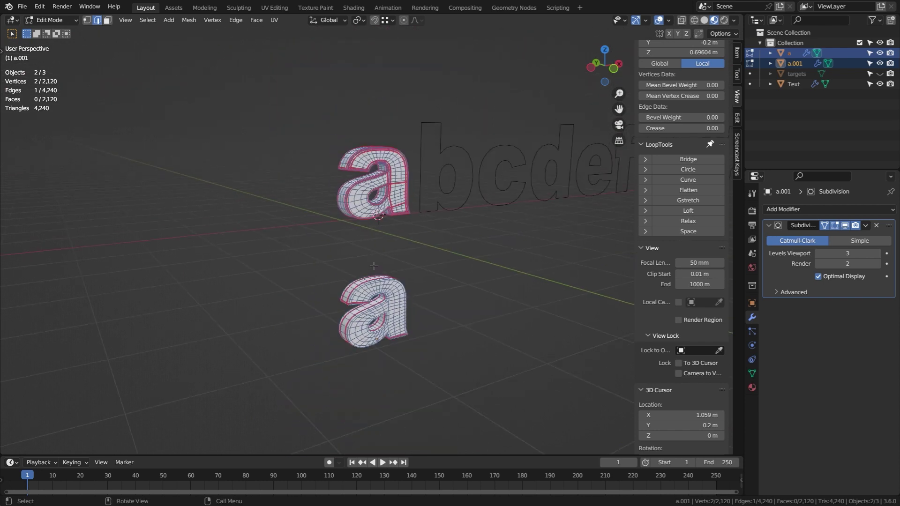
pyautogui.press('Tab')
pyautogui.scroll(1, 379, 276)
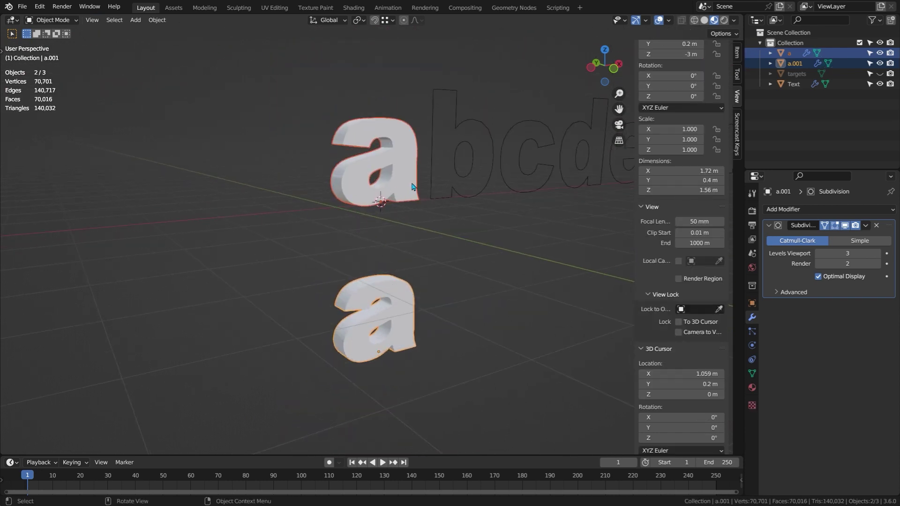
# Delete the old upper 'a' and raise the refined copy 3 m along Z into its place
pyautogui.click(412, 186)
pyautogui.press('Delete')
pyautogui.click(395, 315)
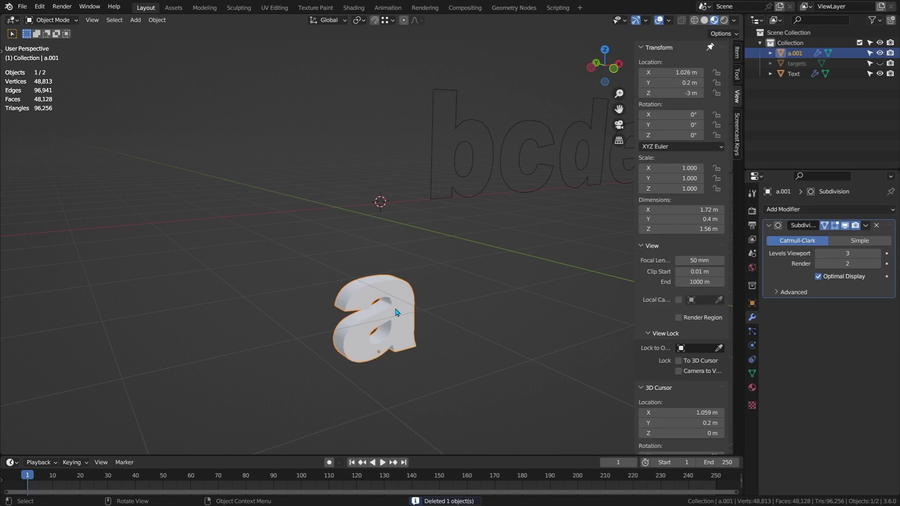
pyautogui.press('g')
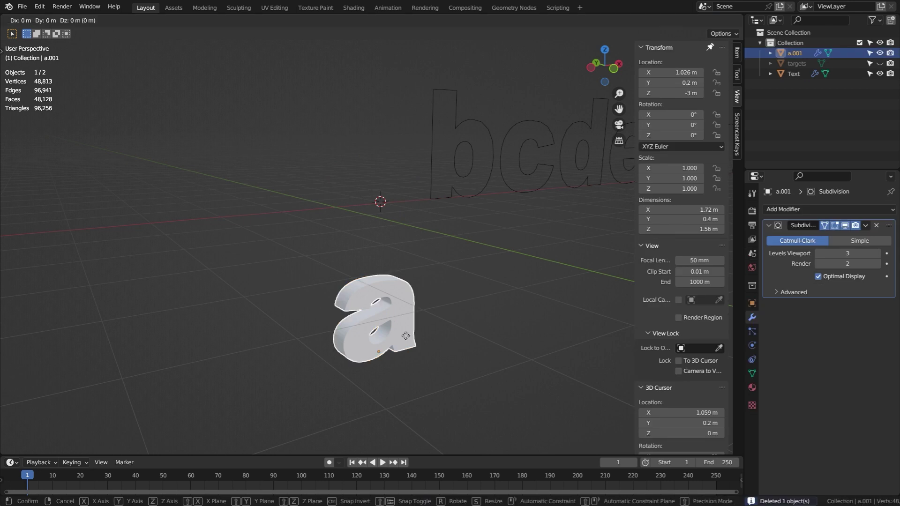
pyautogui.press('z')
pyautogui.press('3')
pyautogui.press('Return')
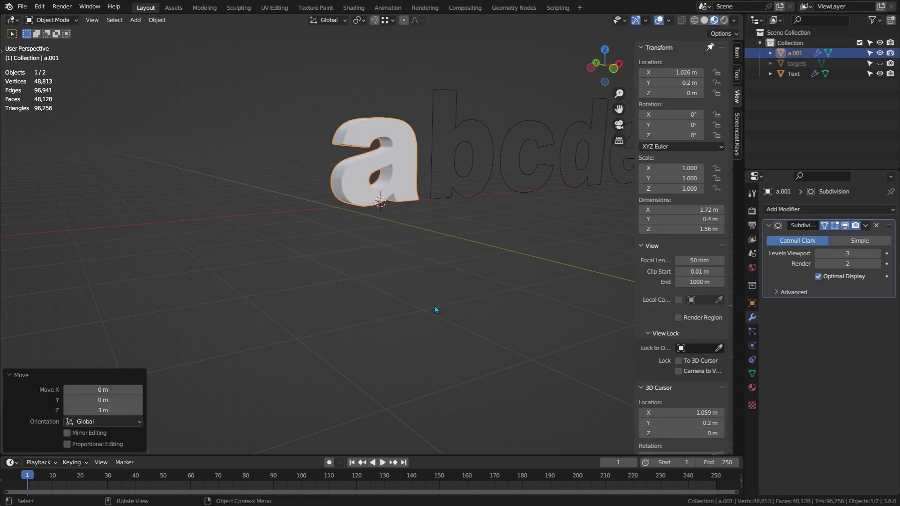
pyautogui.scroll(5, 388, 117)
pyautogui.scroll(-3, 362, 328)
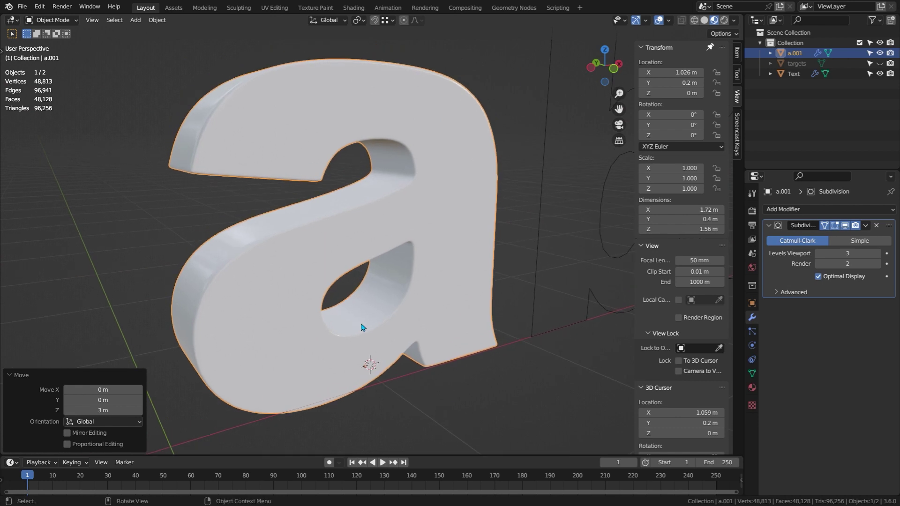
# Rename the refined letter to 'a' and turn the view frontal to show abcde
pyautogui.press('F2')
pyautogui.write('a')
pyautogui.press('Return')
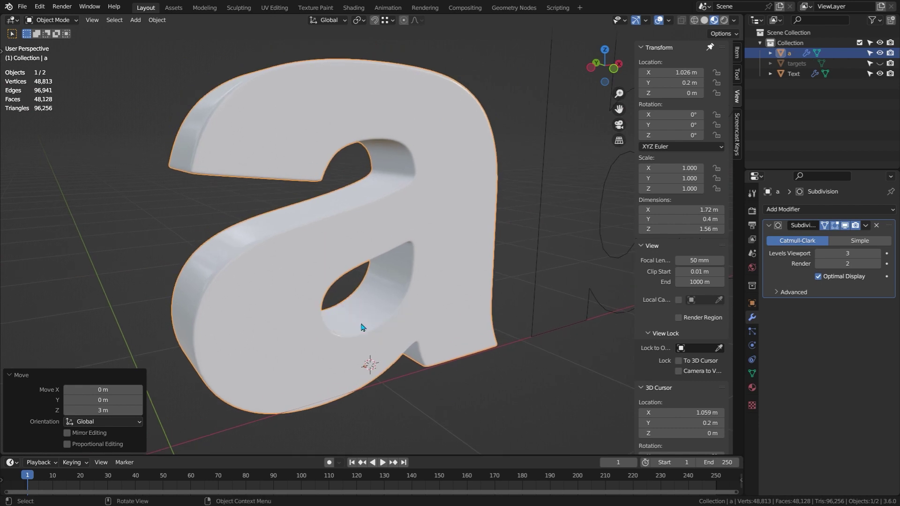
pyautogui.scroll(-3, 402, 320)
pyautogui.moveTo(314, 252); pyautogui.dragTo(296, 253, button='middle')
pyautogui.scroll(-3, 312, 276)
pyautogui.moveTo(438, 281); pyautogui.dragTo(368, 265, button='middle')
pyautogui.scroll(-2, 375, 270)
# Compare the 'a' mesh in Edit Mode against its smooth surface in Object Mode
pyautogui.press('Tab')
pyautogui.scroll(2, 348, 280)
pyautogui.scroll(2, 348, 280)
pyautogui.scroll(-3, 356, 274)
pyautogui.press('Tab')
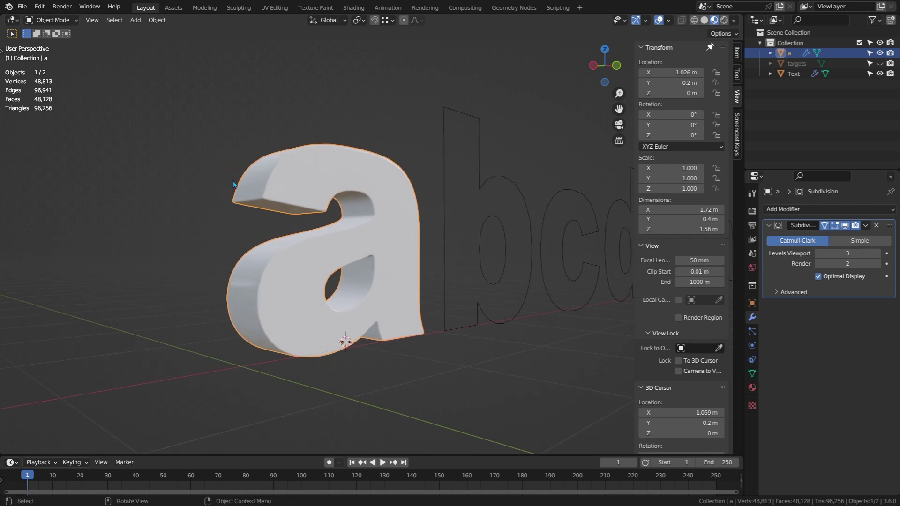
pyautogui.press('Tab')
# Assign the W key as the shortcut for Select Loops > Select Boundary Loop
pyautogui.click(148, 19)
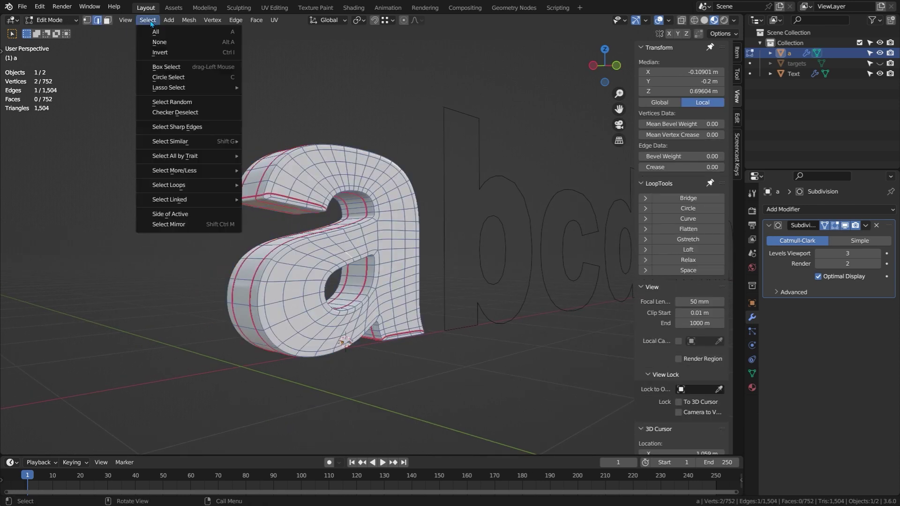
pyautogui.moveTo(195, 190)
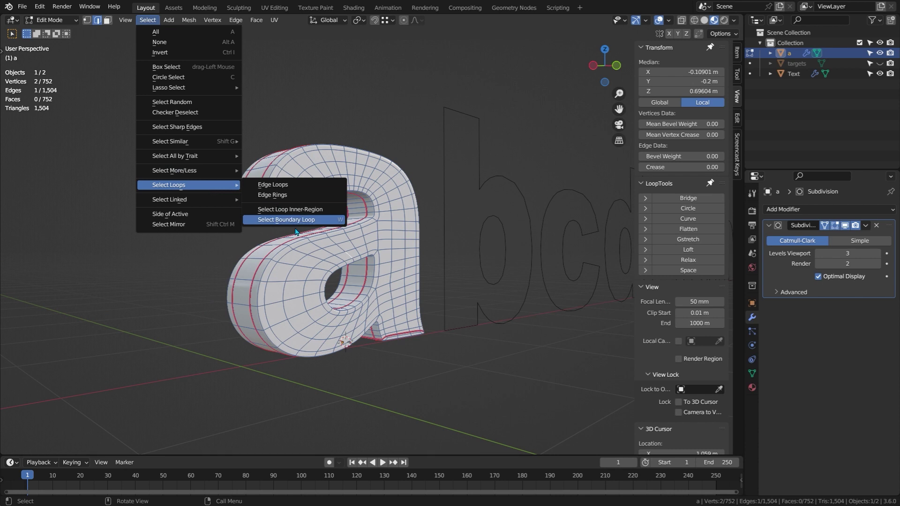
pyautogui.rightClick(298, 224)
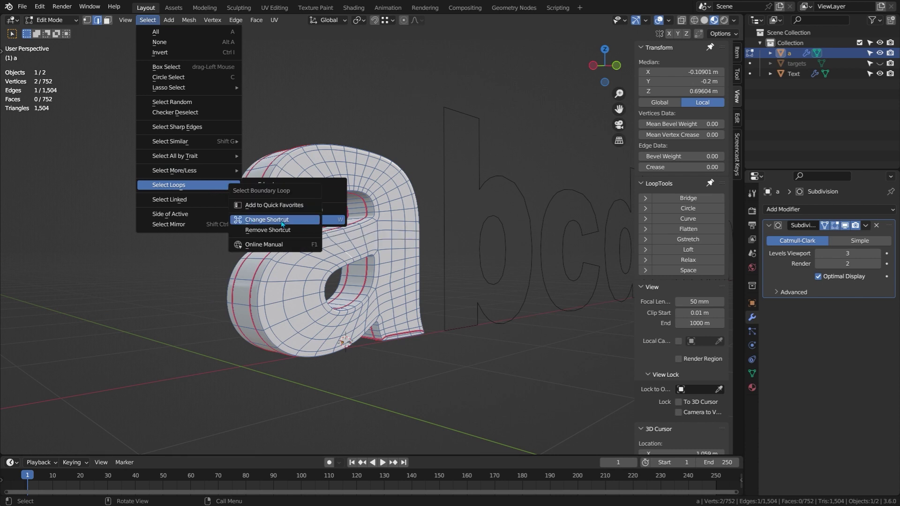
pyautogui.click(283, 220)
pyautogui.press('w')
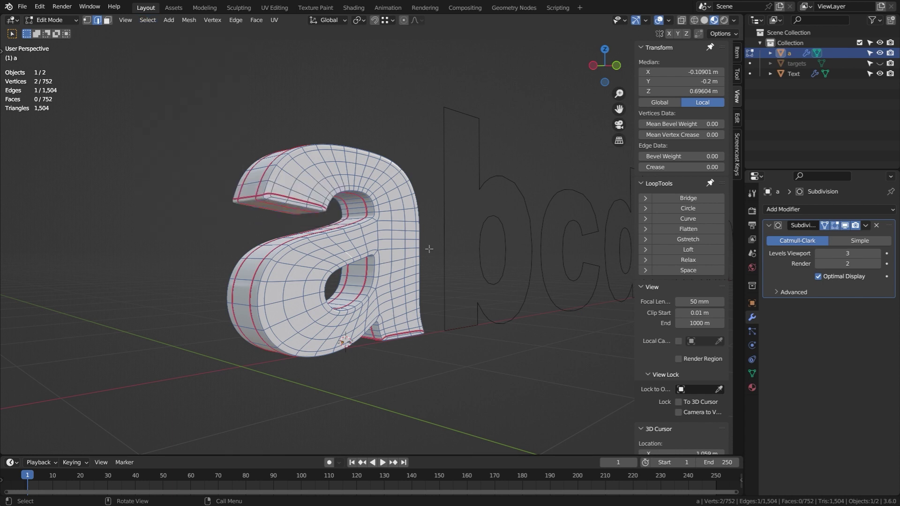
# Select an edge on the 'a', orbit around it, and return to Object Mode
pyautogui.click(429, 249)
pyautogui.moveTo(428, 249); pyautogui.dragTo(443, 207, button='middle')
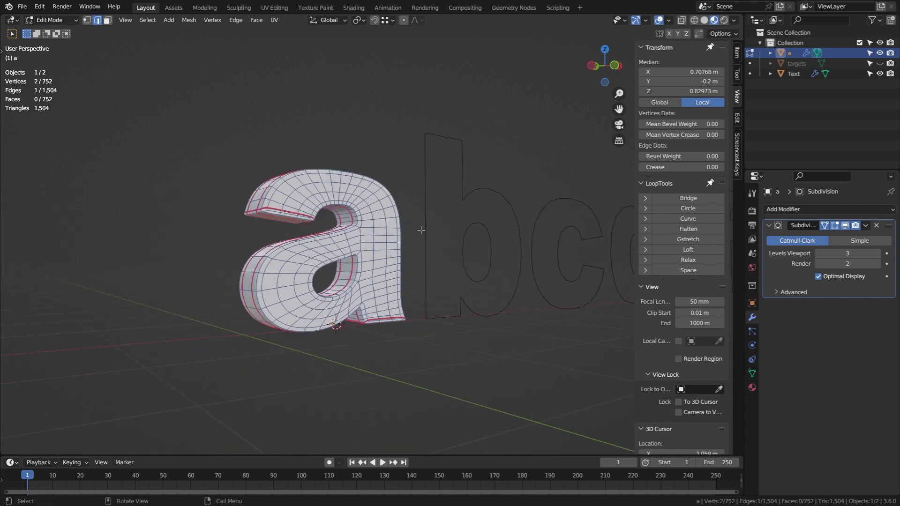
pyautogui.press('Tab')
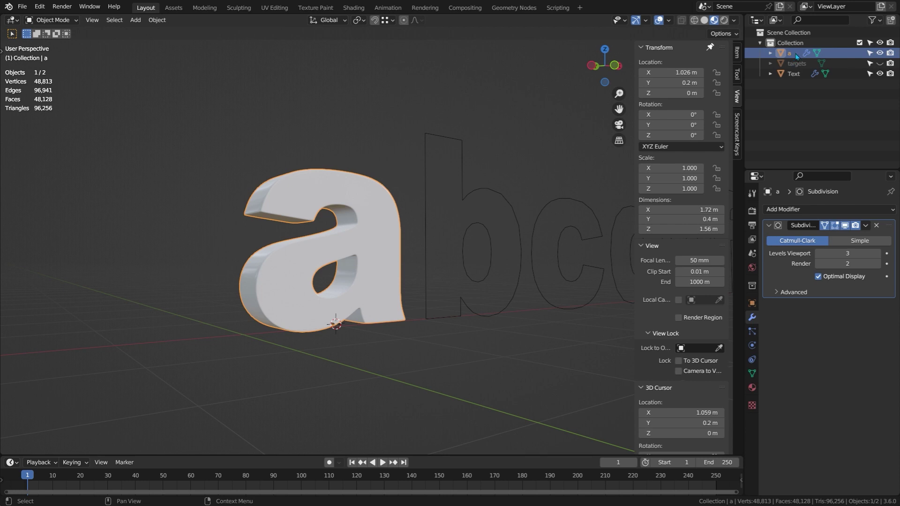
# Move 'a' into a new collection 'Arial Black Friendly' and collapse it in the Outliner
pyautogui.press('m')
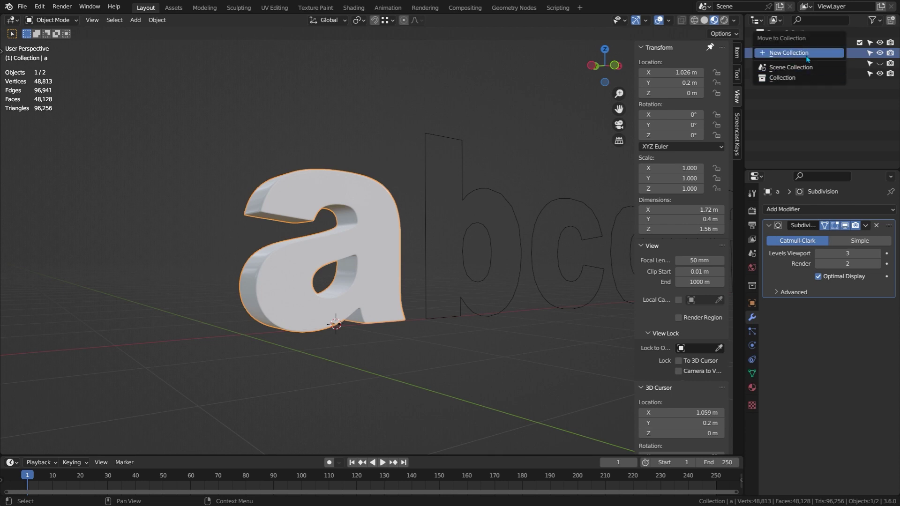
pyautogui.click(806, 53)
pyautogui.write('Aria')
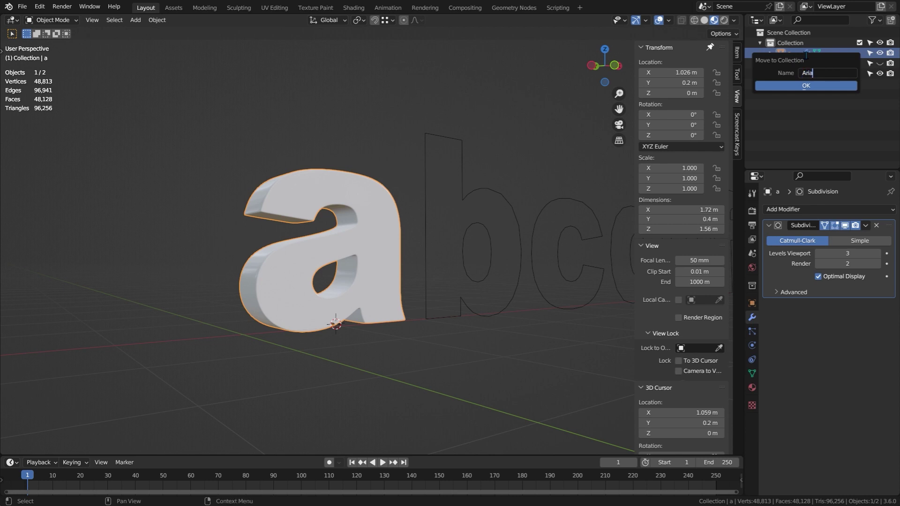
pyautogui.write('l Black Friendly')
pyautogui.press('Return')
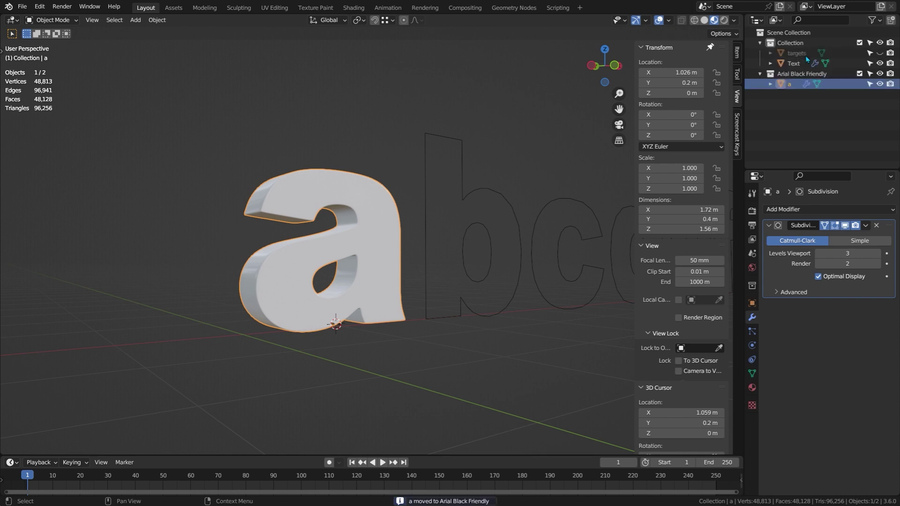
pyautogui.click(760, 74)
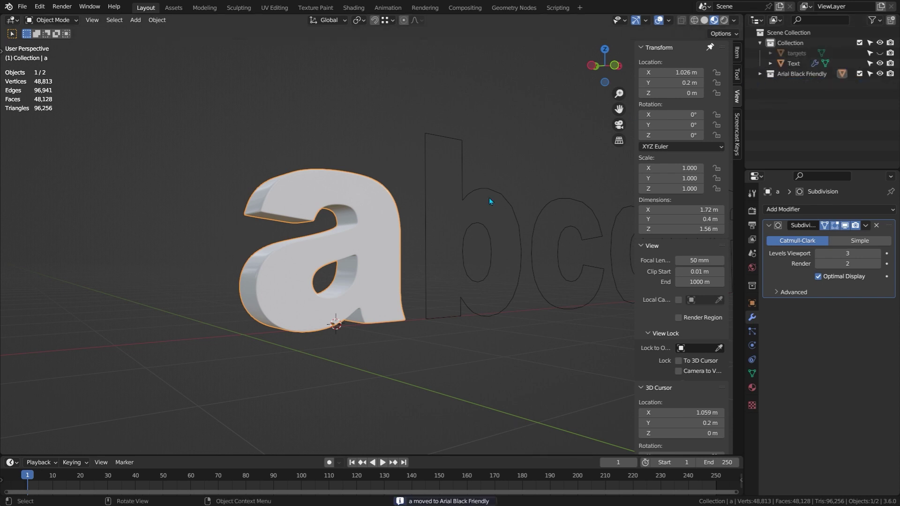
# Pin the 3D Cursor panel in the sidebar beside the Transform values, then return to Object Mode
pyautogui.press('Tab')
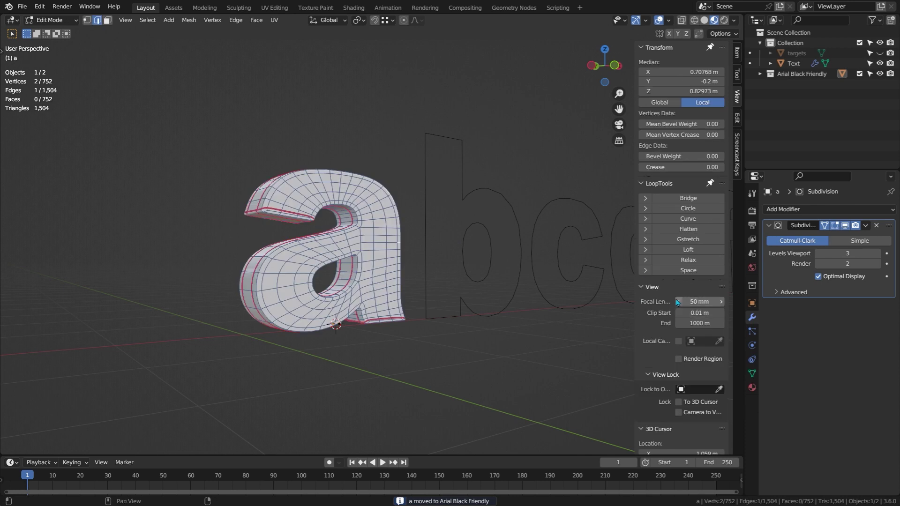
pyautogui.scroll(-5, 684, 326)
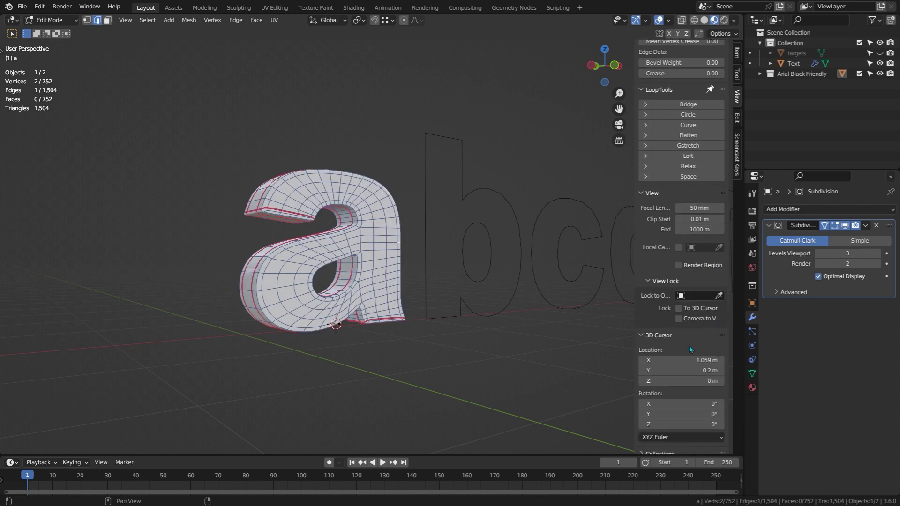
pyautogui.rightClick(683, 298)
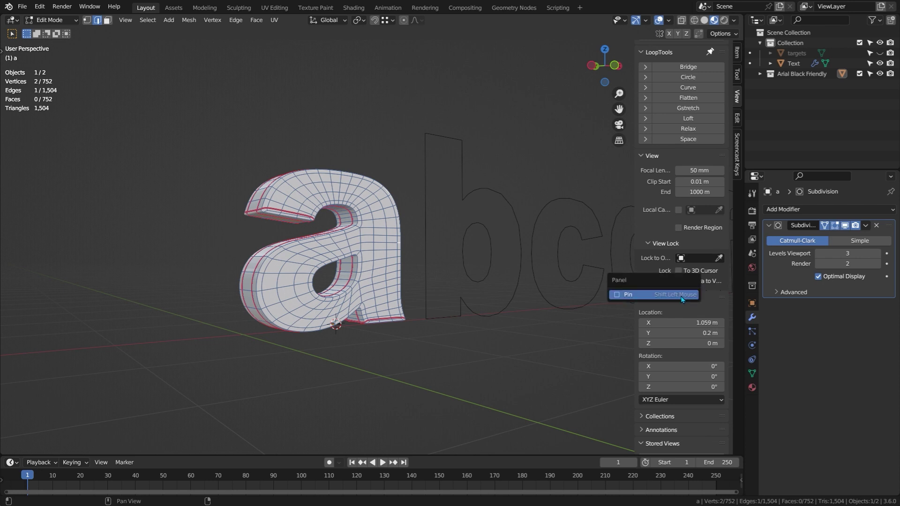
pyautogui.click(655, 294)
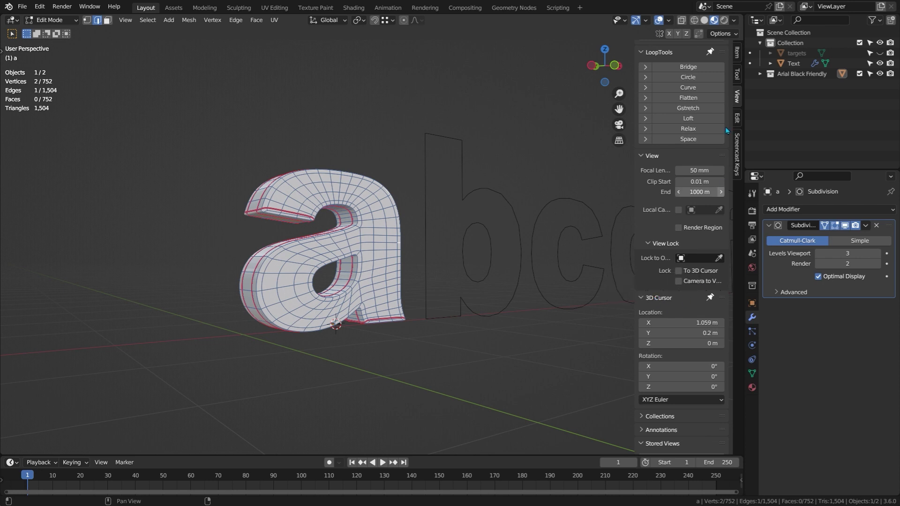
pyautogui.click(736, 118)
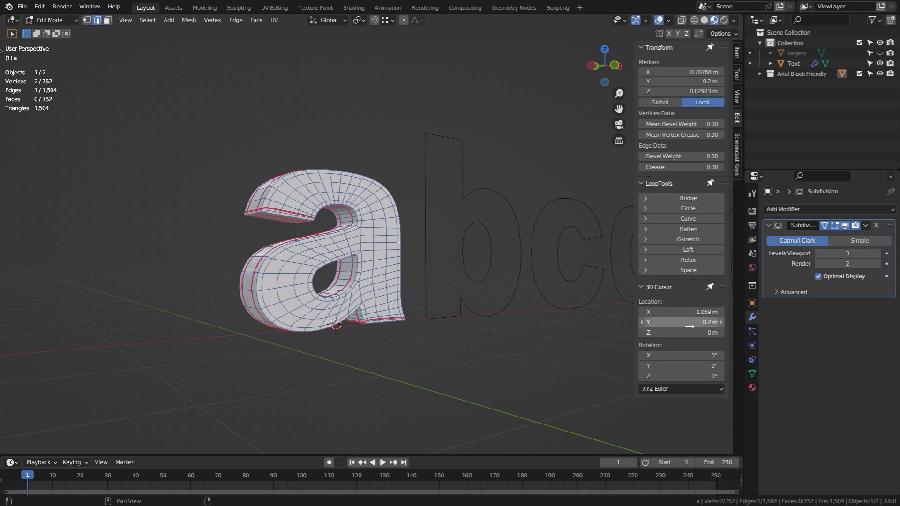
pyautogui.moveTo(363, 263); pyautogui.dragTo(448, 263, button='middle')
pyautogui.press('Tab')
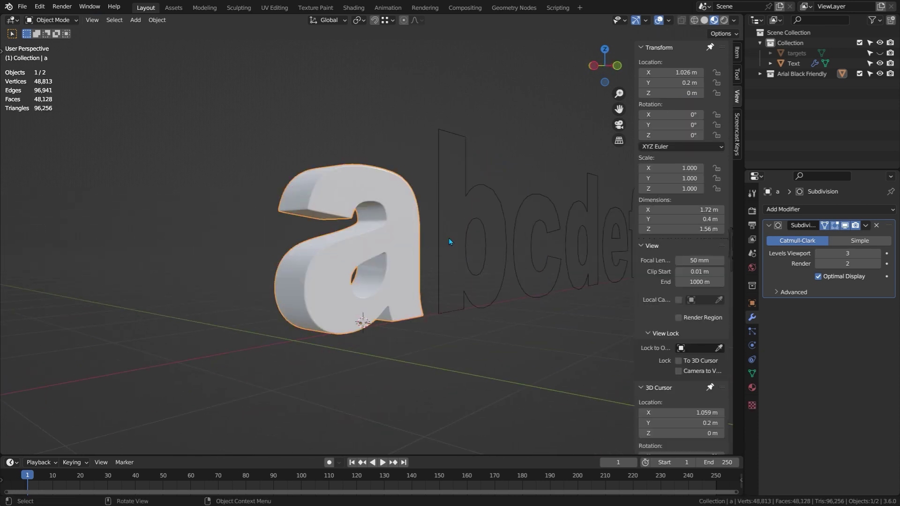
# Select the Text outline and hide the 'targets' letters via their Outliner eye icon
pyautogui.click(448, 238)
pyautogui.click(437, 242)
pyautogui.scroll(2, 462, 220)
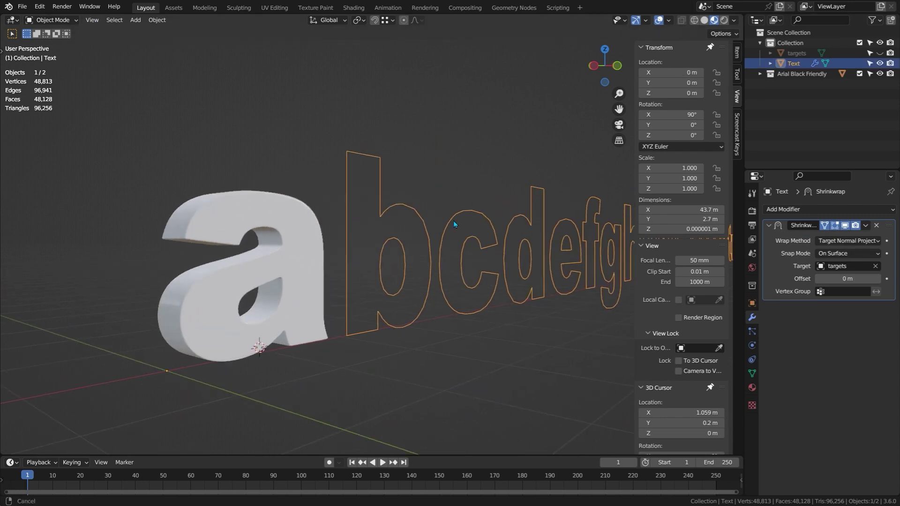
pyautogui.click(879, 53)
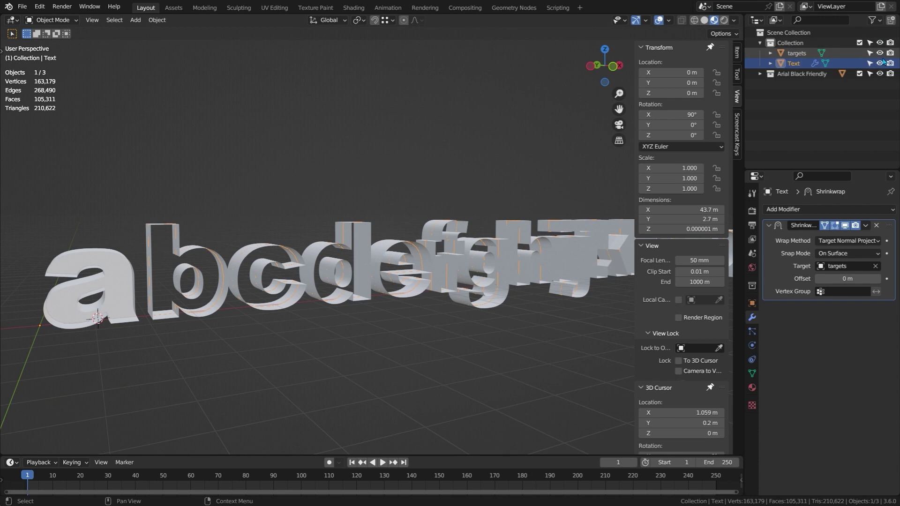
pyautogui.click(880, 53)
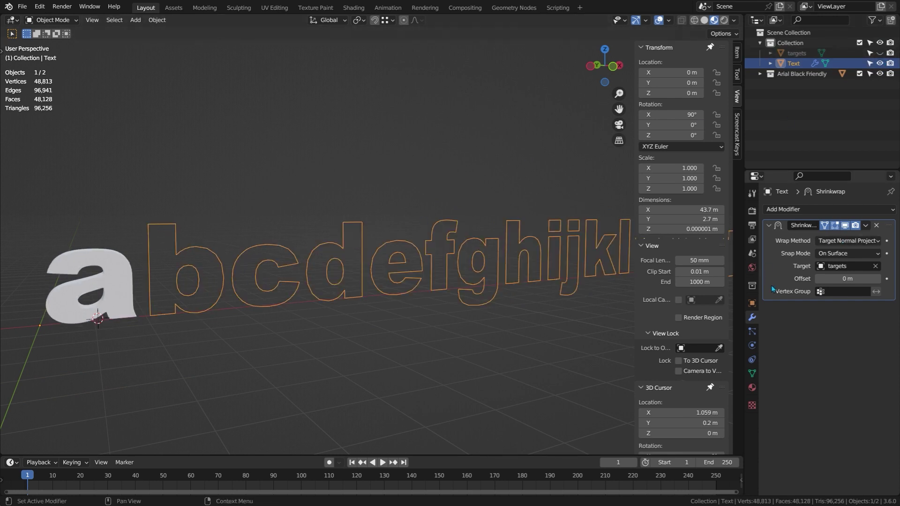
# Orbit, zoom and pan onto the letter outlines and reselect the Text object
pyautogui.moveTo(422, 263); pyautogui.dragTo(393, 261, button='middle')
pyautogui.scroll(8, 392, 261)
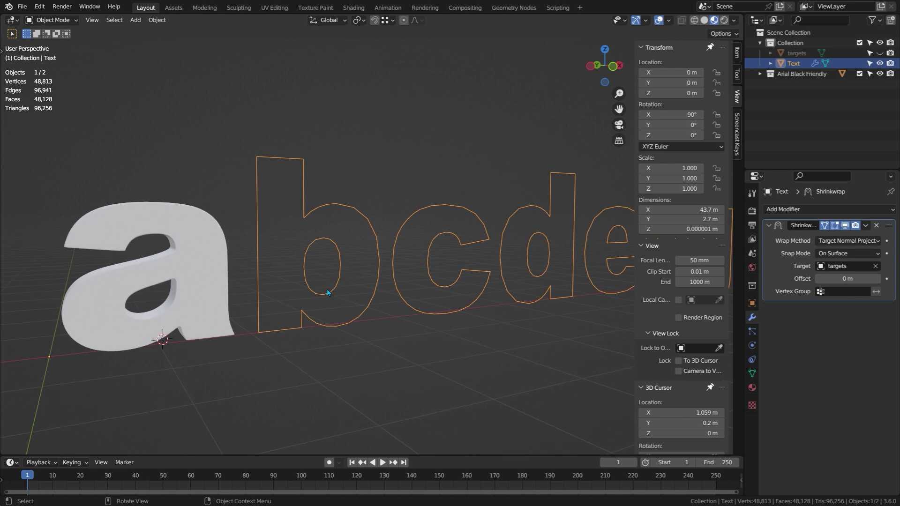
pyautogui.keyDown('shift'); pyautogui.moveTo(327, 292); pyautogui.dragTo(356, 276, button='middle'); pyautogui.keyUp('shift')
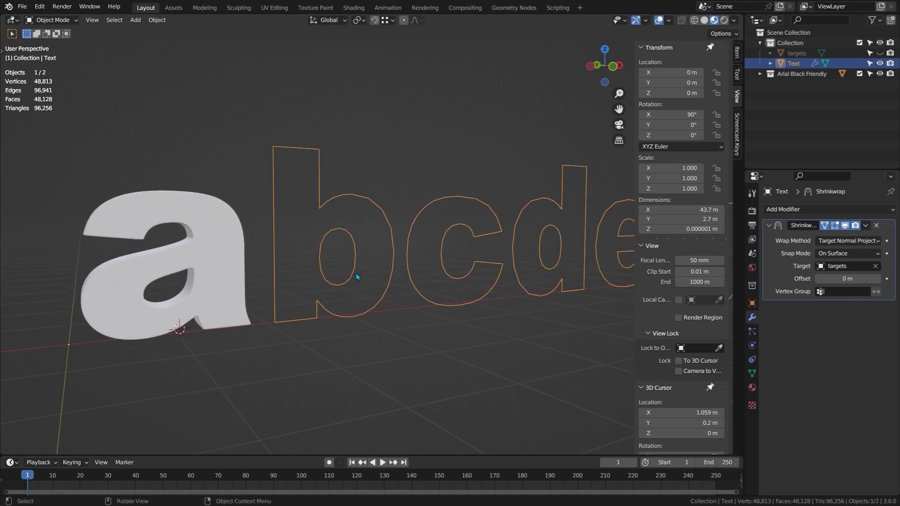
pyautogui.click(353, 360)
pyautogui.click(351, 292)
# Separate the linked b outline from the Text mesh into its own object and select it
pyautogui.press('Tab')
pyautogui.press('1')
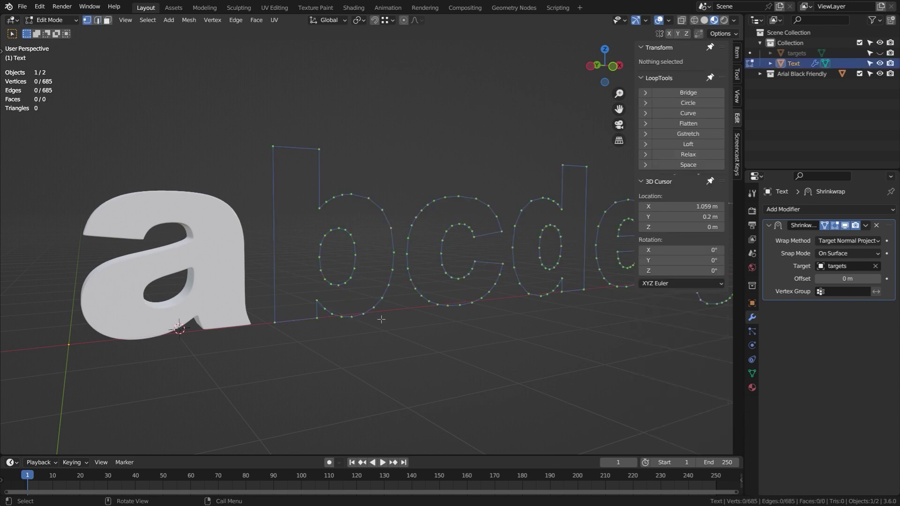
pyautogui.click(354, 243)
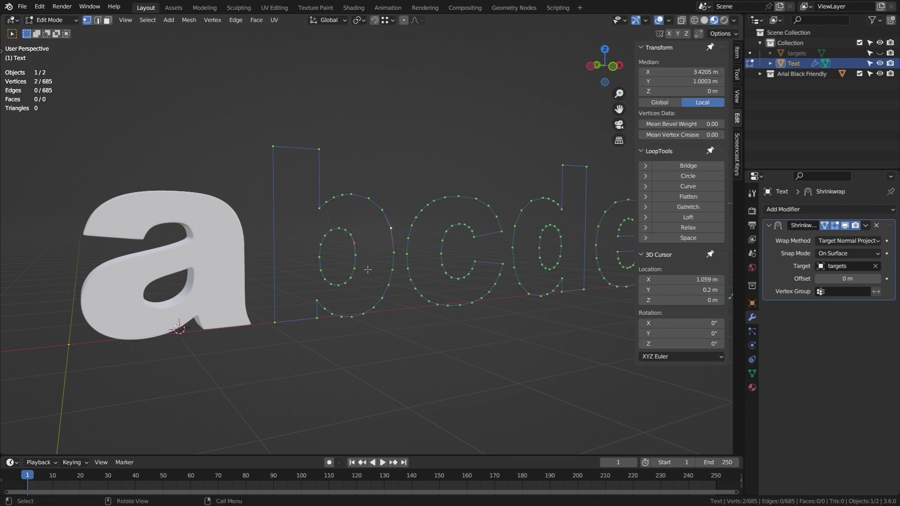
pyautogui.hotkey('ctrl', 'l')
pyautogui.press('p')
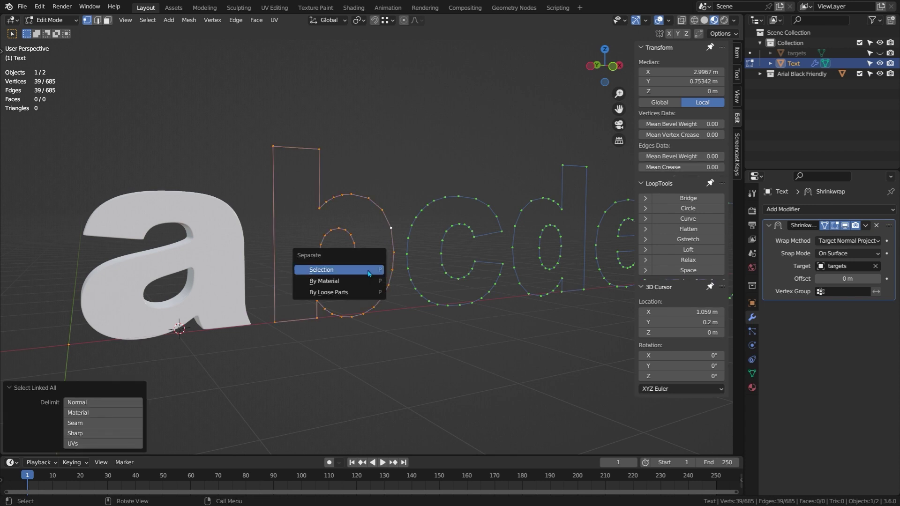
pyautogui.click(321, 270)
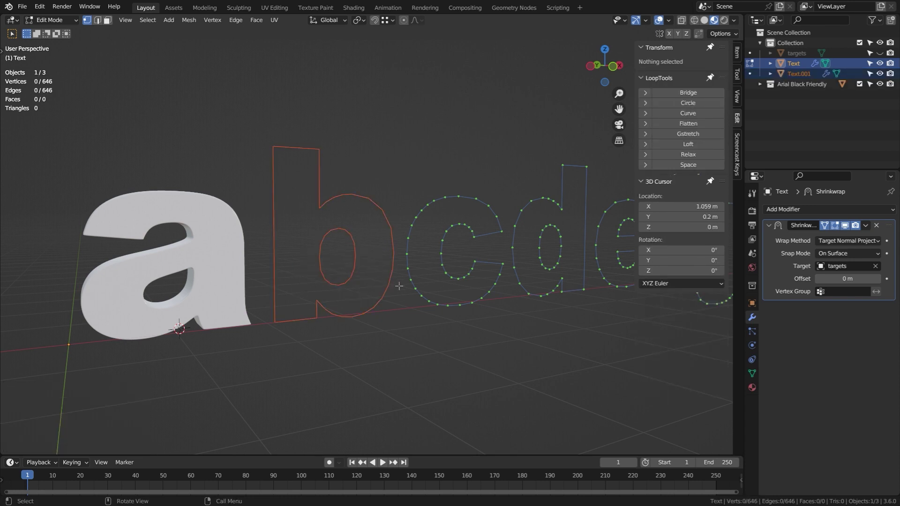
pyautogui.press('Tab')
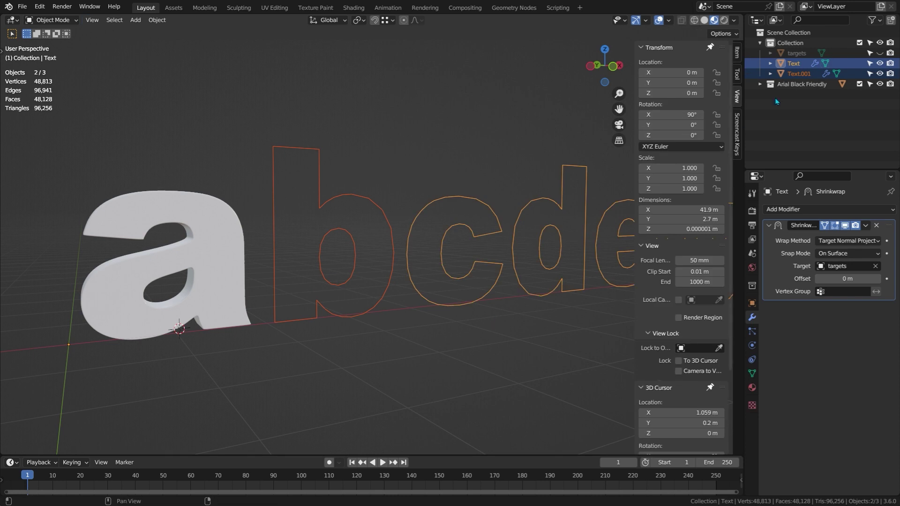
pyautogui.click(797, 74)
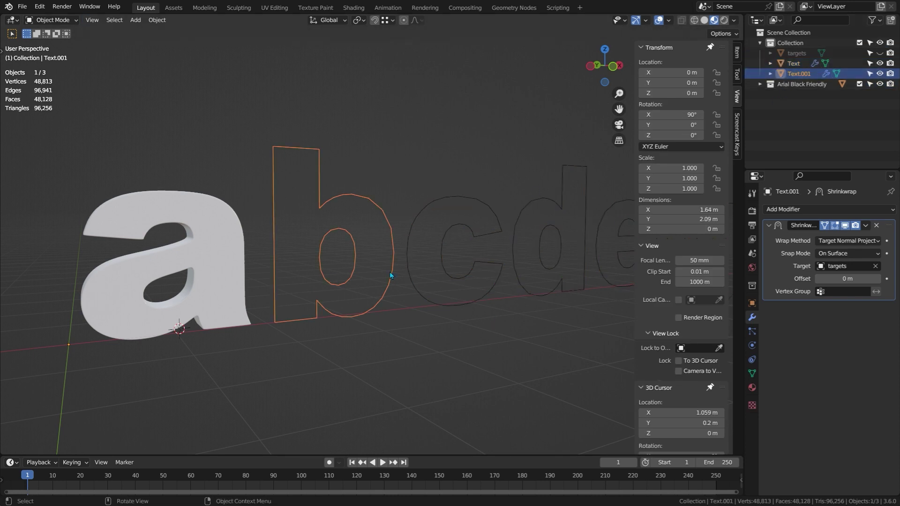
pyautogui.press('F2')
# Rename the object to 'b' and frame its outline in front view in Edit Mode
pyautogui.write('b')
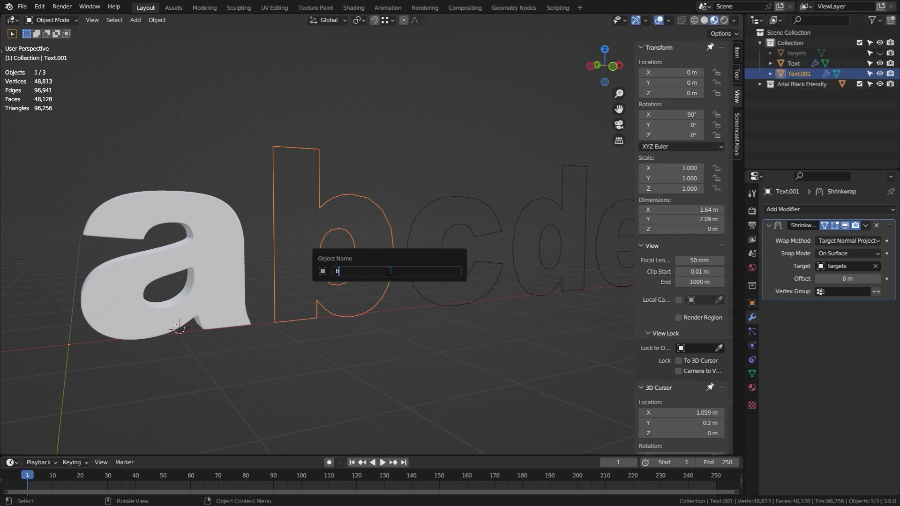
pyautogui.press('Return')
pyautogui.press('Tab')
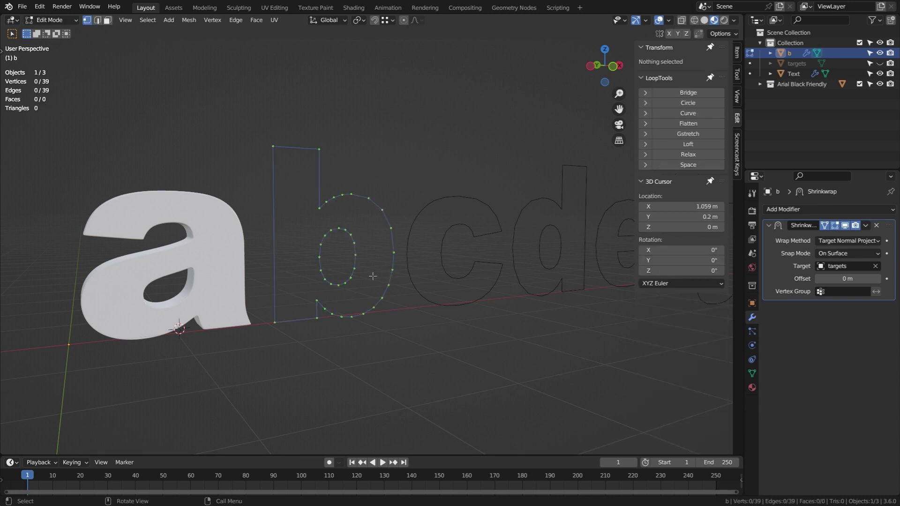
pyautogui.press('KP_1')
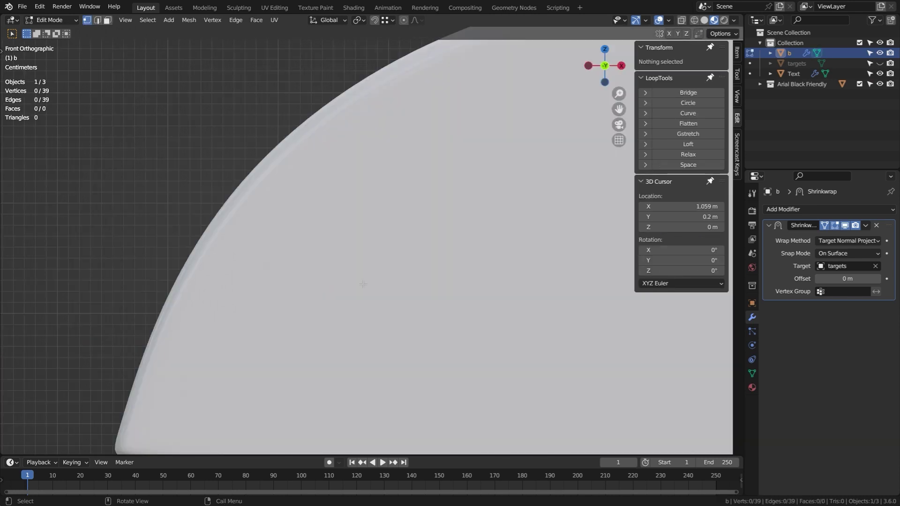
pyautogui.press('a')
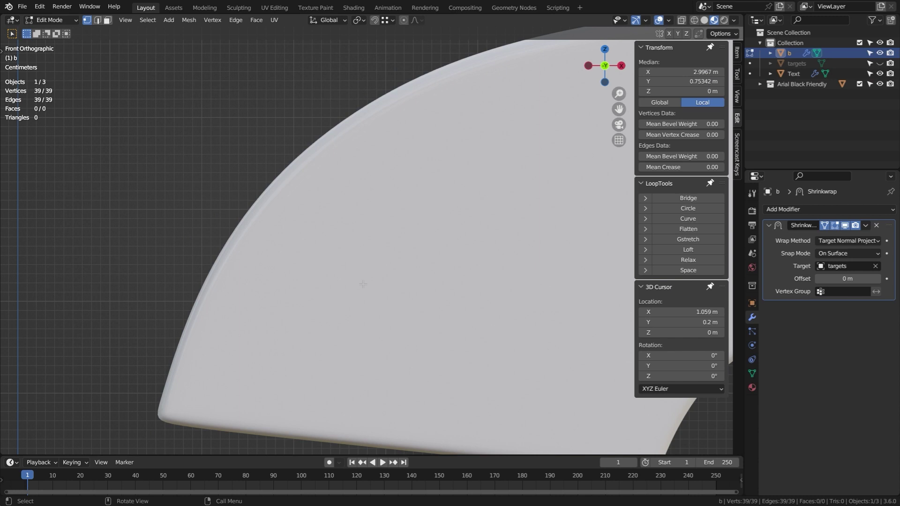
pyautogui.press('KP_Decimal')
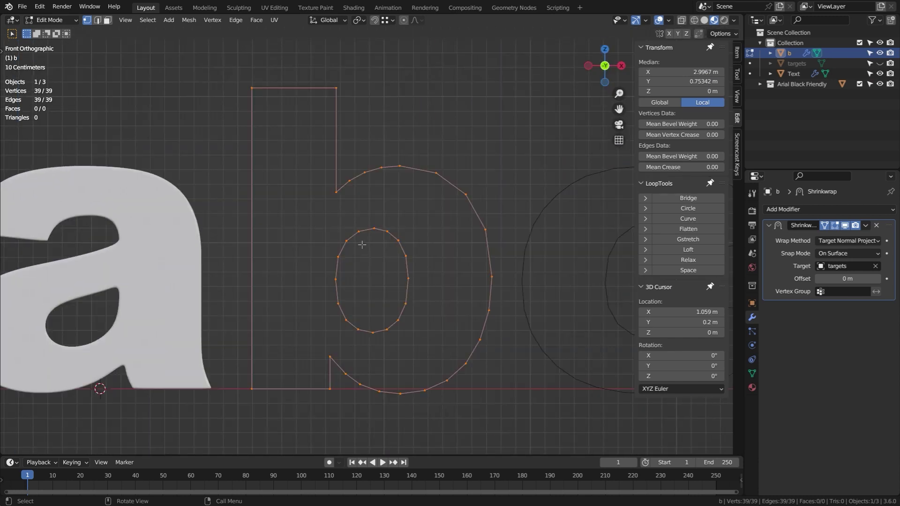
# Add two edges joining the stem's upper and lower corners to the inner counter
pyautogui.click(334, 195)
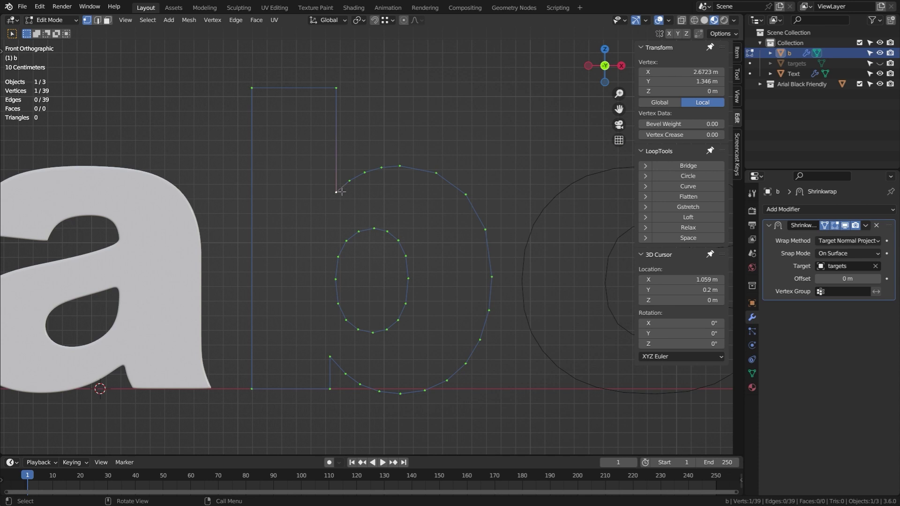
pyautogui.keyDown('shift'); pyautogui.click(347, 241); pyautogui.keyUp('shift')
pyautogui.press('f')
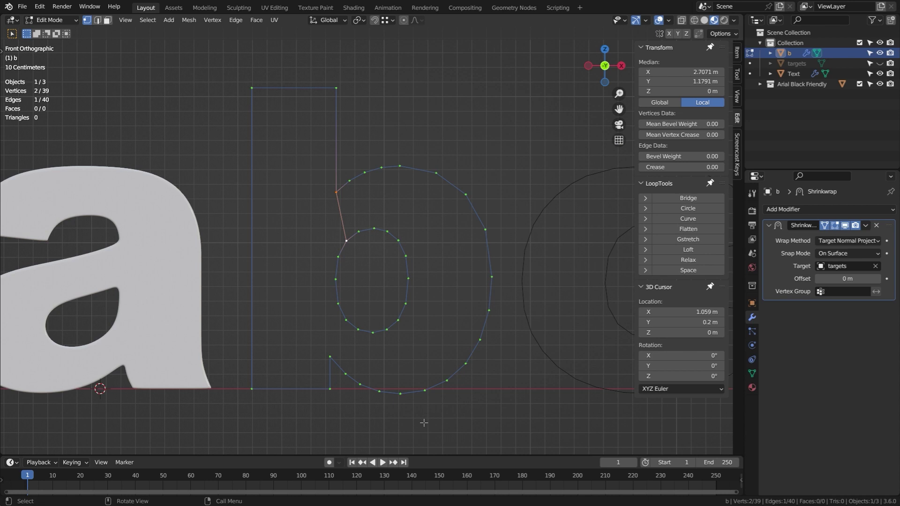
pyautogui.click(330, 358)
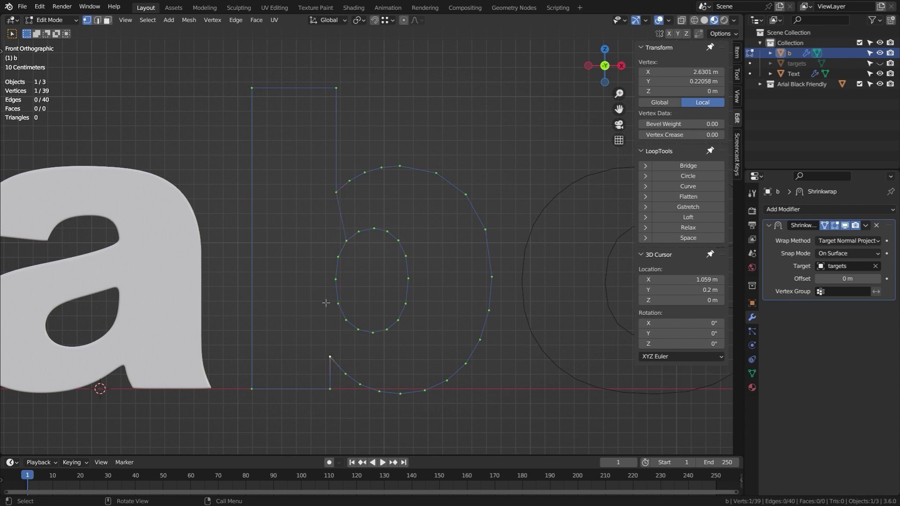
pyautogui.keyDown('shift'); pyautogui.click(346, 321); pyautogui.keyUp('shift')
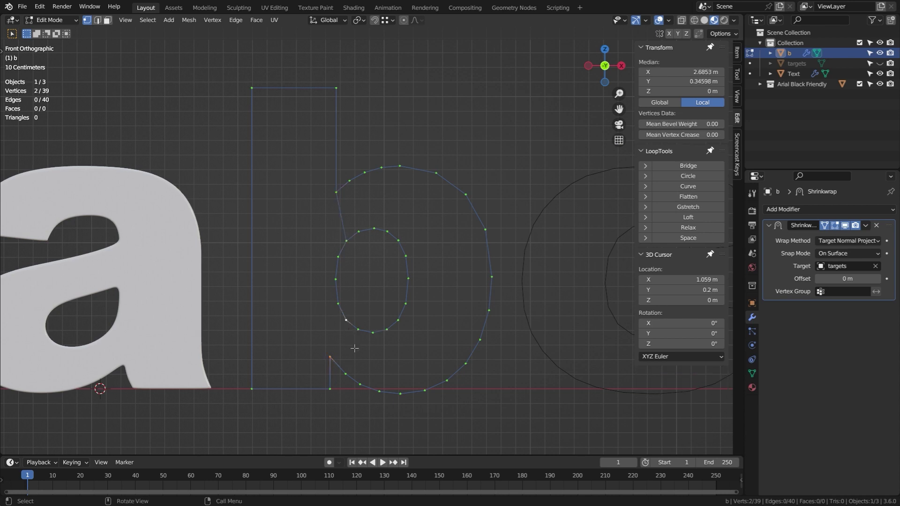
pyautogui.press('f')
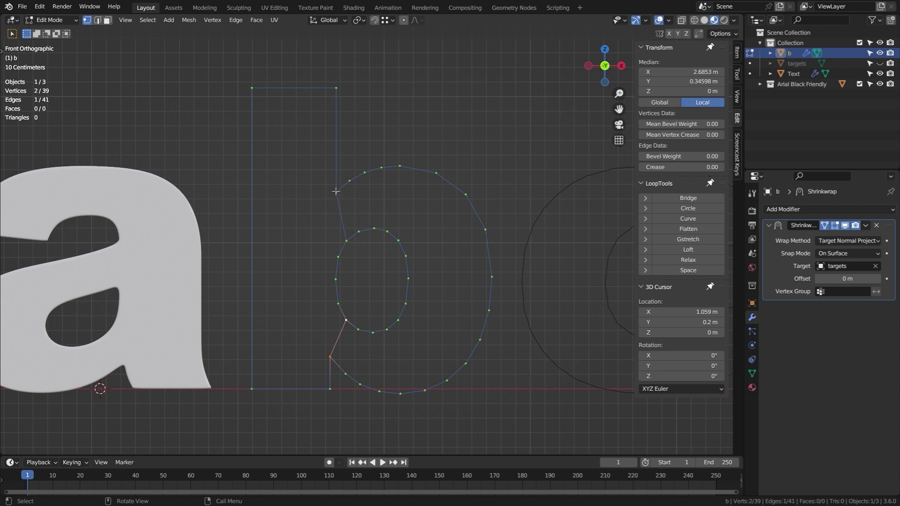
# Evenly space the outer contour's vertices with LoopTools Space, then select the inner counter path
pyautogui.keyDown('ctrl'); pyautogui.click(400, 393); pyautogui.keyUp('ctrl')
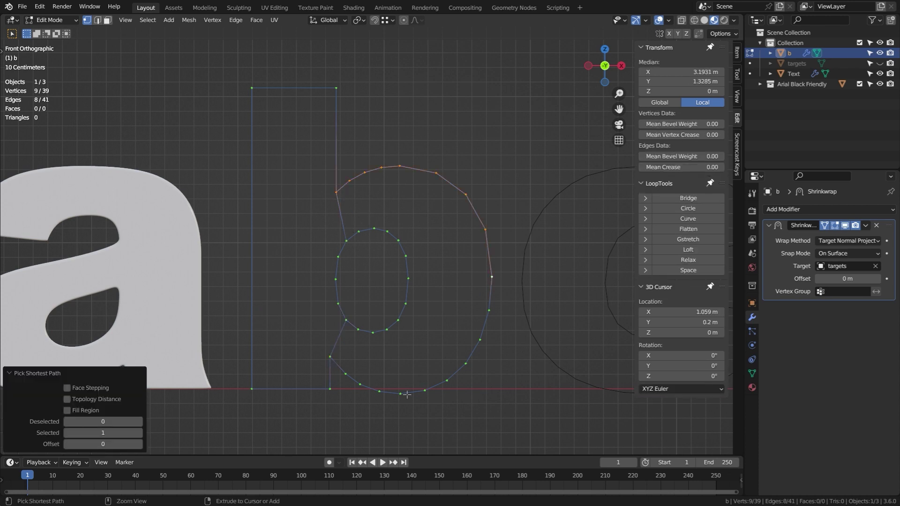
pyautogui.keyDown('ctrl'); pyautogui.click(327, 364); pyautogui.keyUp('ctrl')
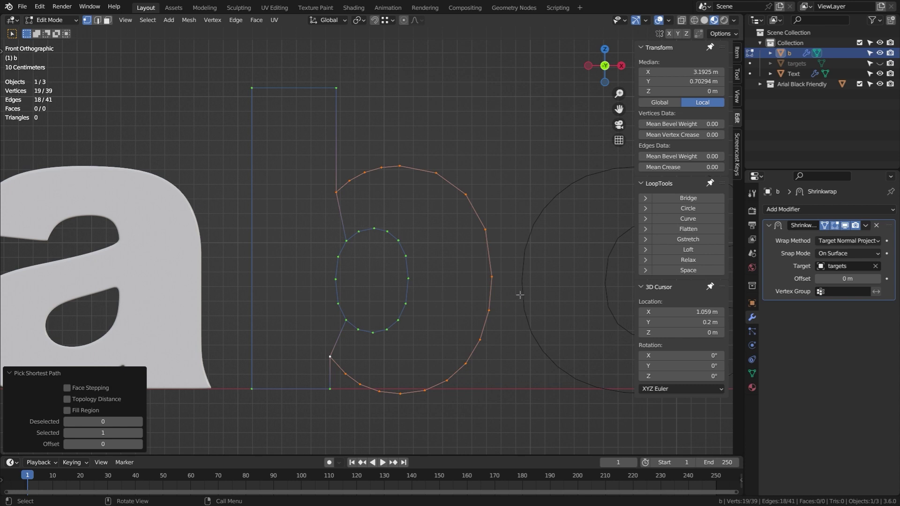
pyautogui.click(706, 270)
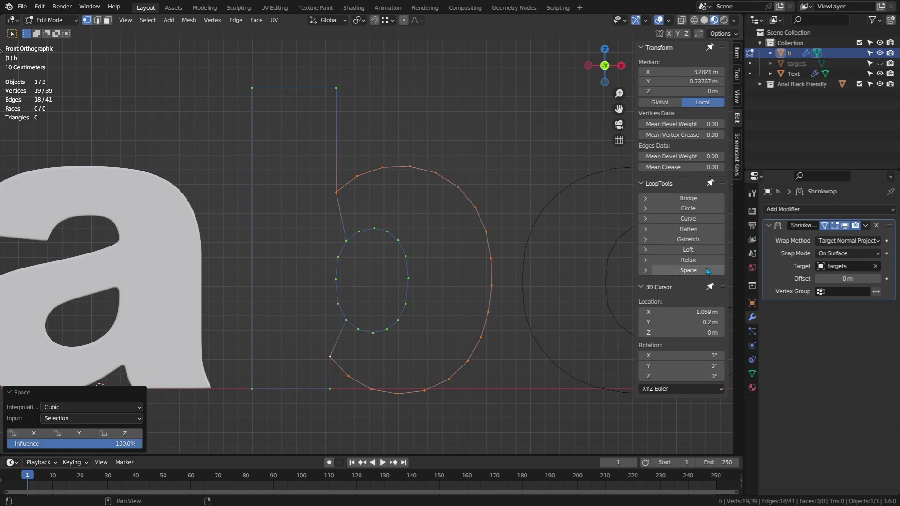
pyautogui.click(347, 240)
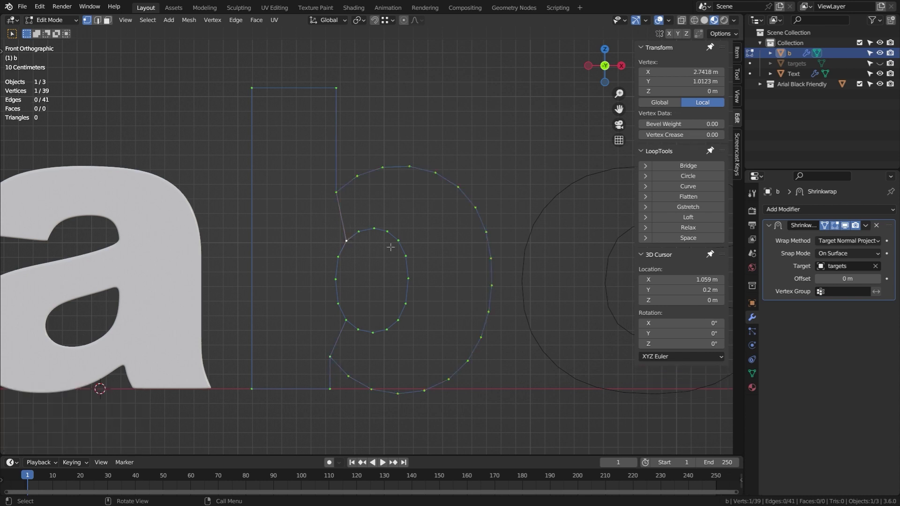
pyautogui.keyDown('ctrl'); pyautogui.click(407, 278); pyautogui.keyUp('ctrl')
pyautogui.keyDown('ctrl'); pyautogui.click(373, 332); pyautogui.keyUp('ctrl')
# Loop-cut extra vertices into the inner counter and evenly space them with LoopTools Space
pyautogui.keyDown('ctrl'); pyautogui.click(346, 320); pyautogui.keyUp('ctrl')
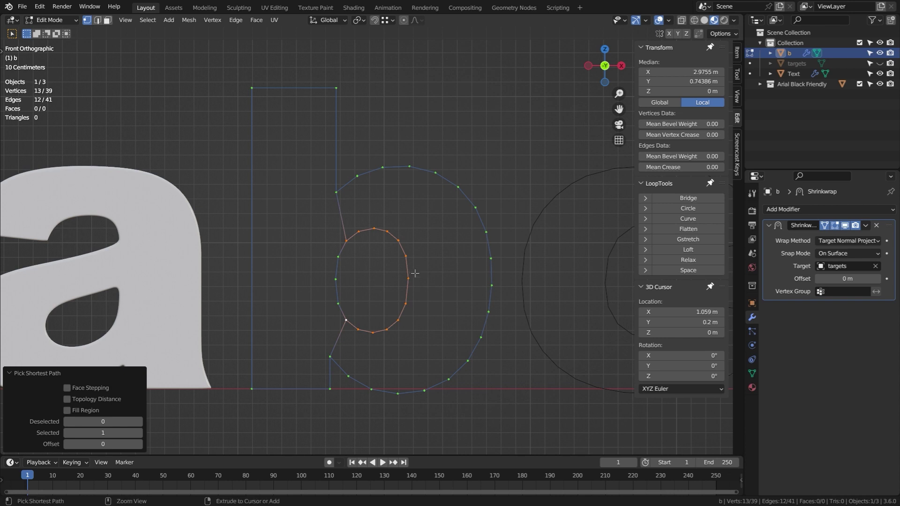
pyautogui.hotkey('ctrl', 'r')
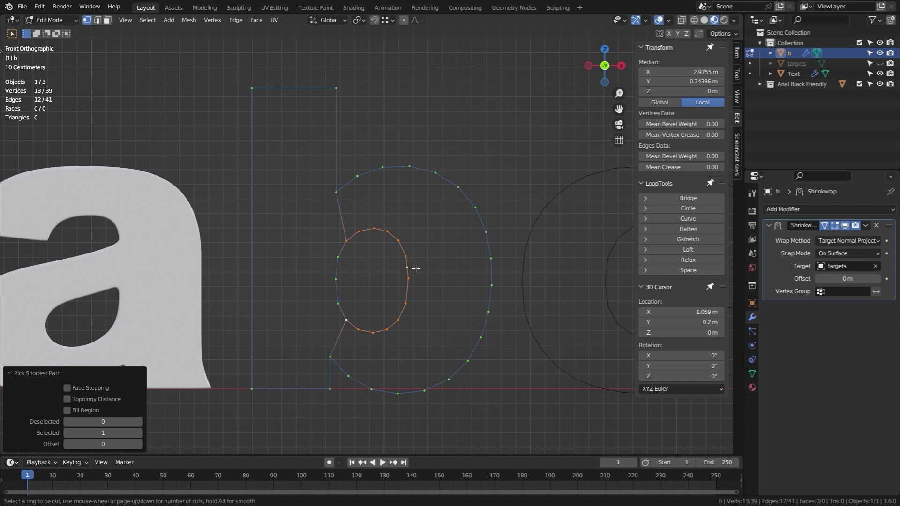
pyautogui.click(414, 269)
pyautogui.click(352, 243)
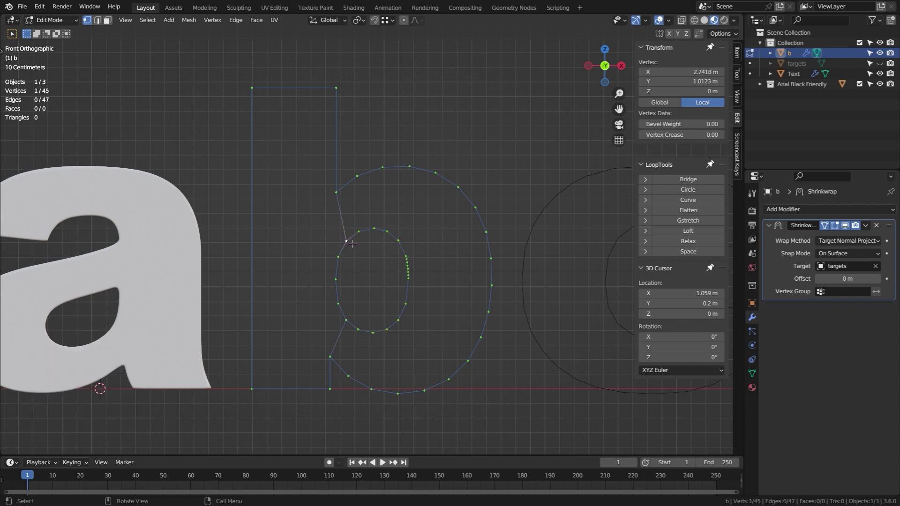
pyautogui.keyDown('ctrl'); pyautogui.click(347, 323); pyautogui.keyUp('ctrl')
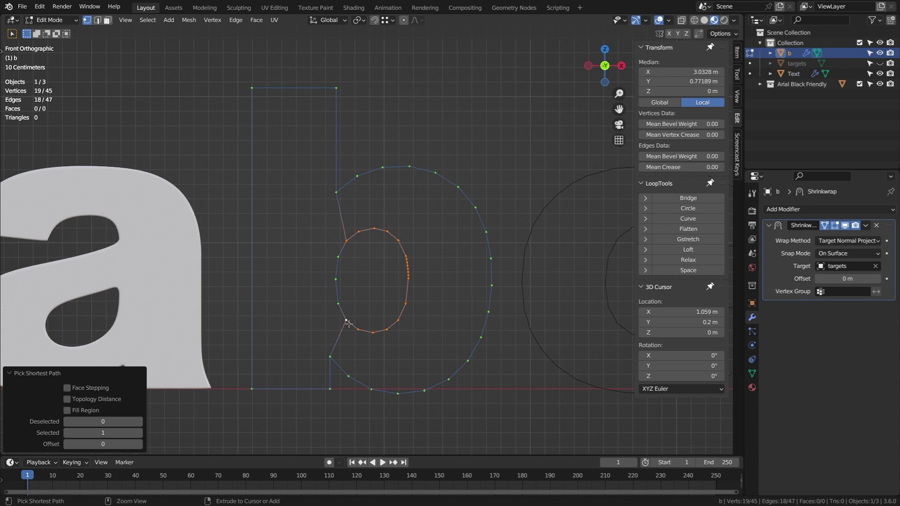
pyautogui.click(688, 270)
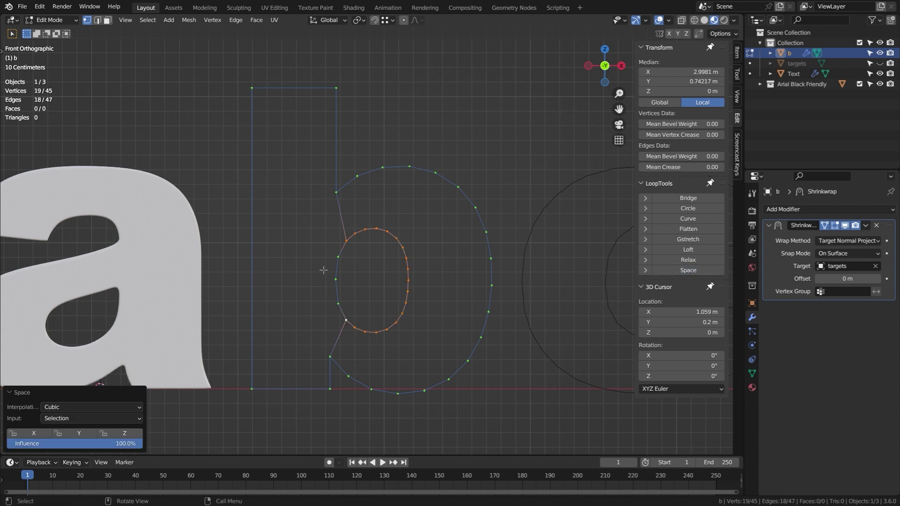
# Fill the bowl between the inner and outer curves with quad faces, starting from the opening edge
pyautogui.press('2')
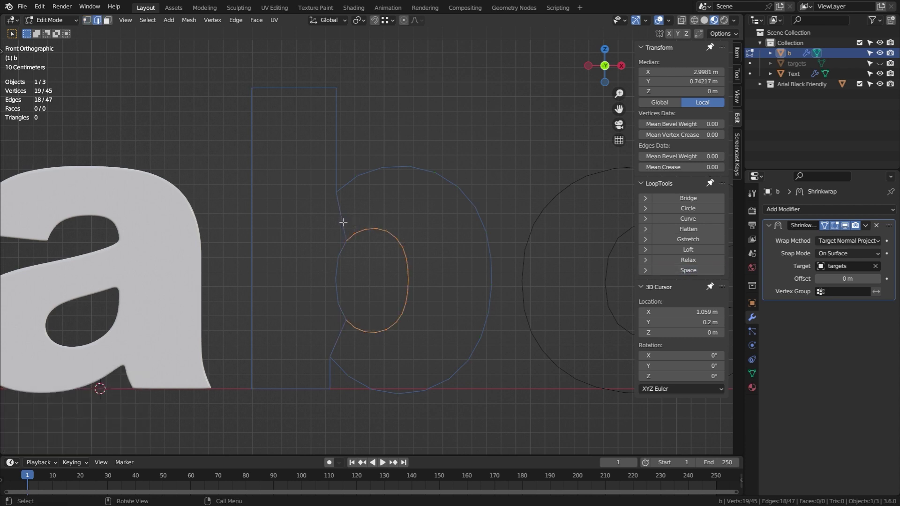
pyautogui.click(342, 222)
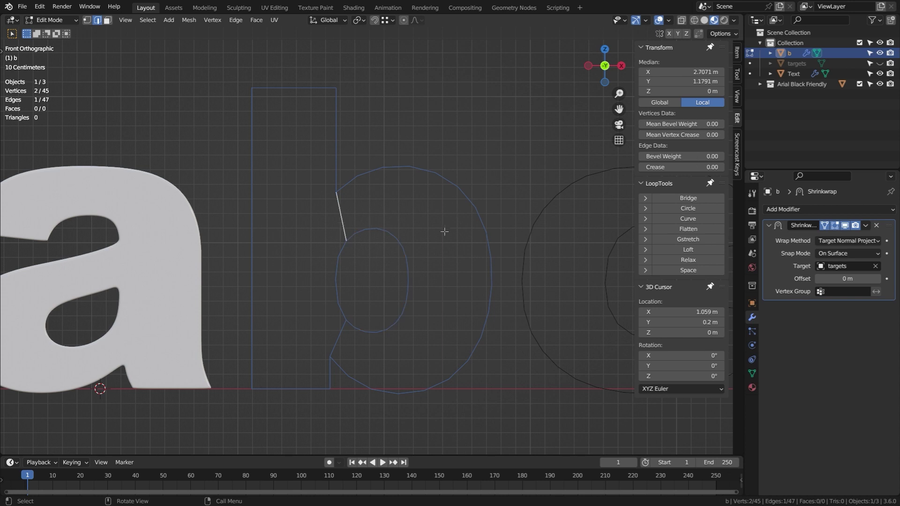
pyautogui.press('f')
pyautogui.press('f')
pyautogui.press('f')
pyautogui.press('f')
pyautogui.press('f')
pyautogui.press('f')
pyautogui.press('f')
pyautogui.press('f')
pyautogui.press('f')
pyautogui.press('f')
pyautogui.press('f')
pyautogui.press('f')
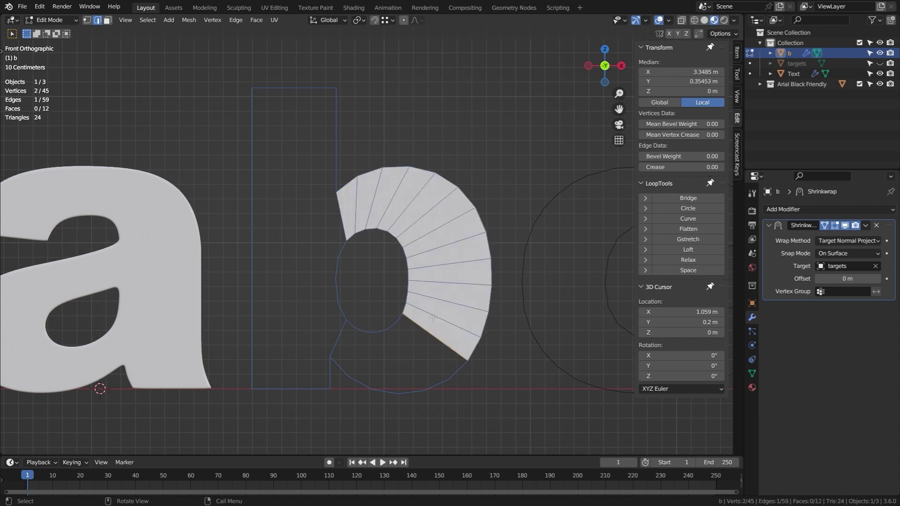
pyautogui.press('f')
pyautogui.press('f')
pyautogui.press('f')
pyautogui.press('f')
pyautogui.press('f')
pyautogui.press('f')
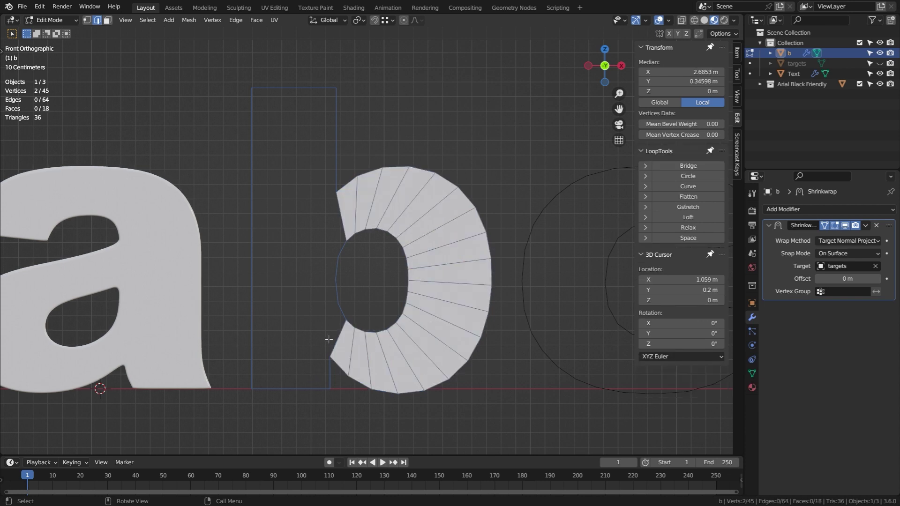
pyautogui.press('1')
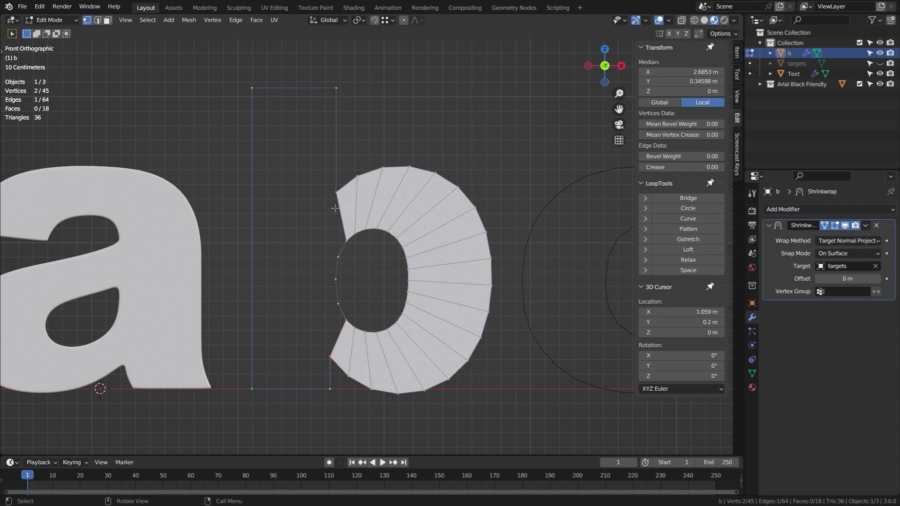
# Add seven loop cuts along the left side of the b's stem without sliding them
pyautogui.keyDown('ctrl'); pyautogui.click(336, 193); pyautogui.keyUp('ctrl')
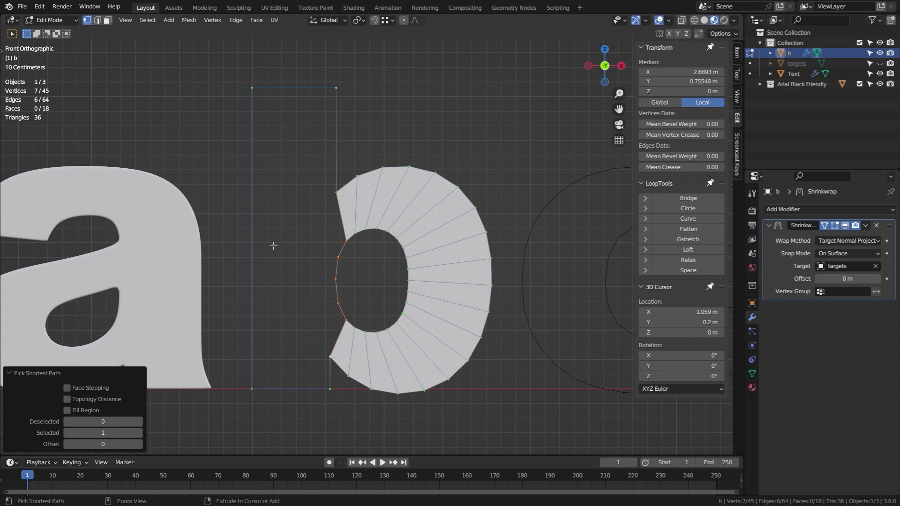
pyautogui.hotkey('ctrl', 'r')
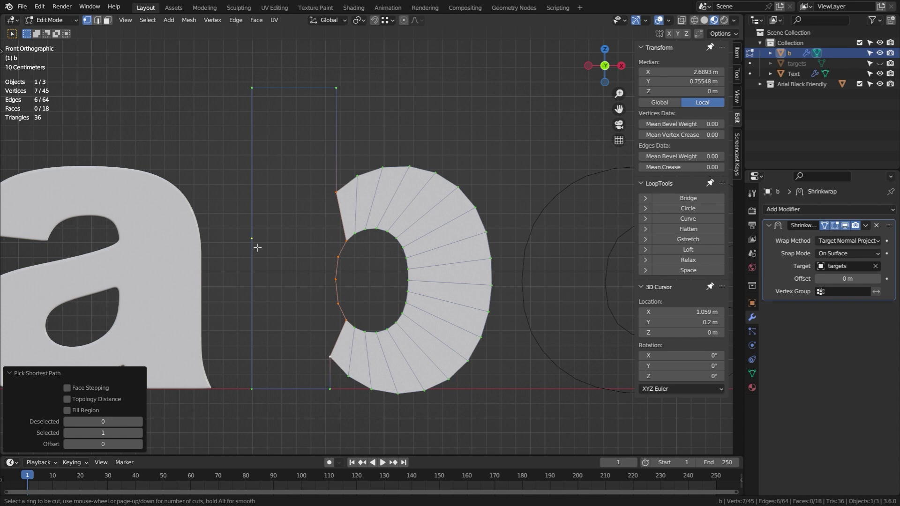
pyautogui.scroll(6, 257, 248)
pyautogui.click(258, 247)
pyautogui.rightClick(257, 247)
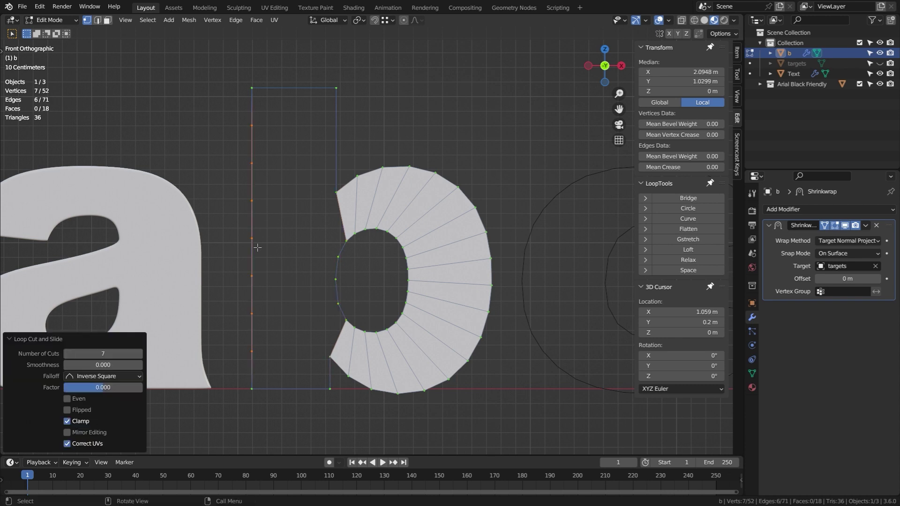
# Start lowering a vertex where the bowl meets the stem along Z, about 0.037 m
pyautogui.click(257, 247)
pyautogui.moveTo(252, 238); pyautogui.dragTo(253, 352)
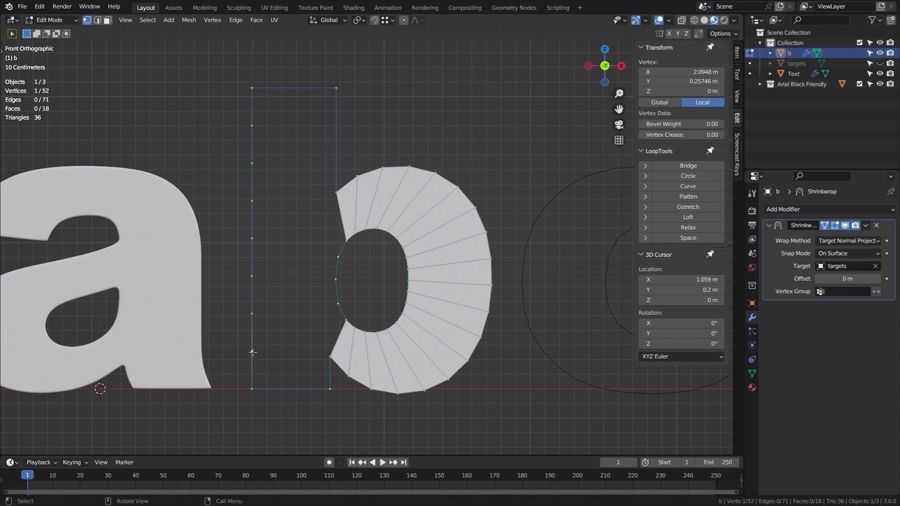
pyautogui.press('g')
pyautogui.press('z')
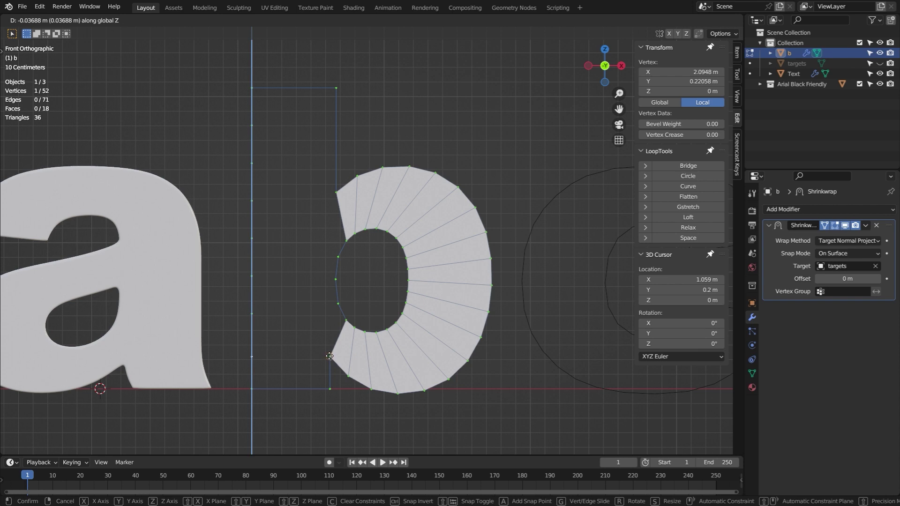
# Move the lower left-edge vertices of the b vertically until each is level with its matching bowl vertex
pyautogui.click(330, 357)
pyautogui.click(254, 315)
pyautogui.press('g')
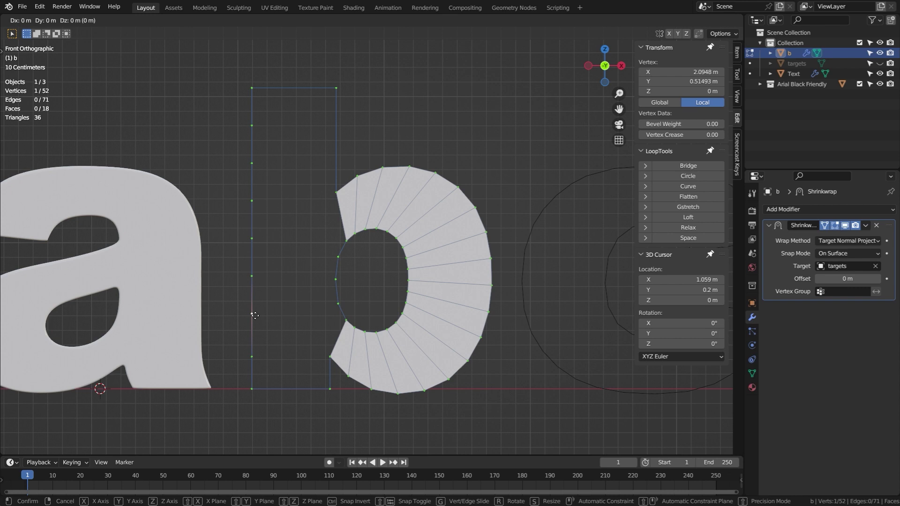
pyautogui.press('z')
pyautogui.click(335, 327)
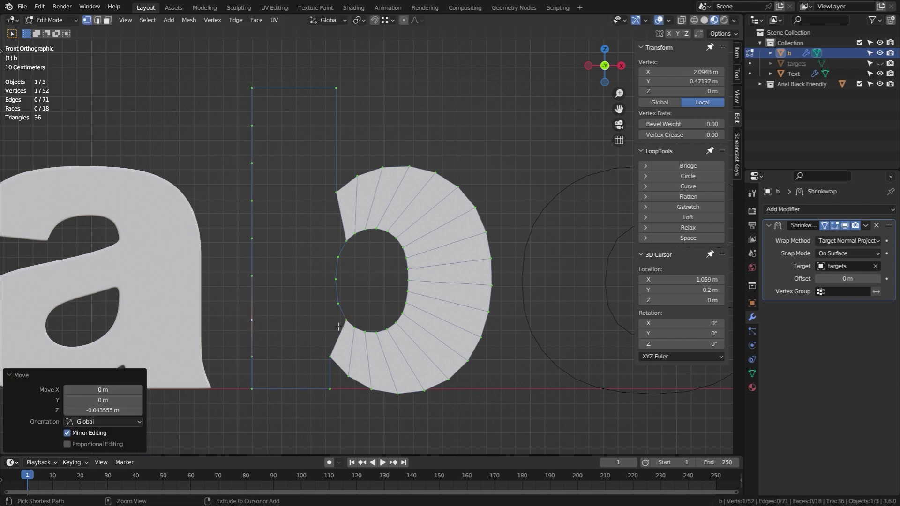
pyautogui.click(250, 277)
pyautogui.press('g')
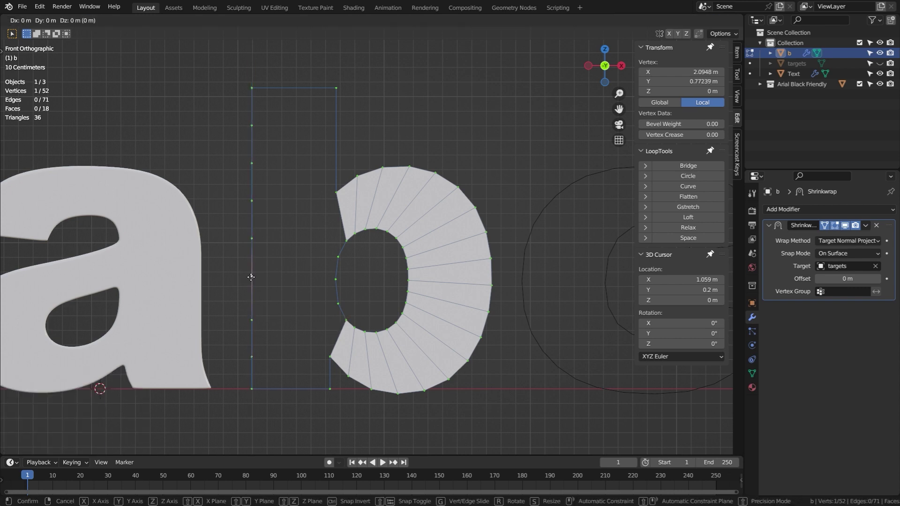
pyautogui.press('z')
pyautogui.click(340, 306)
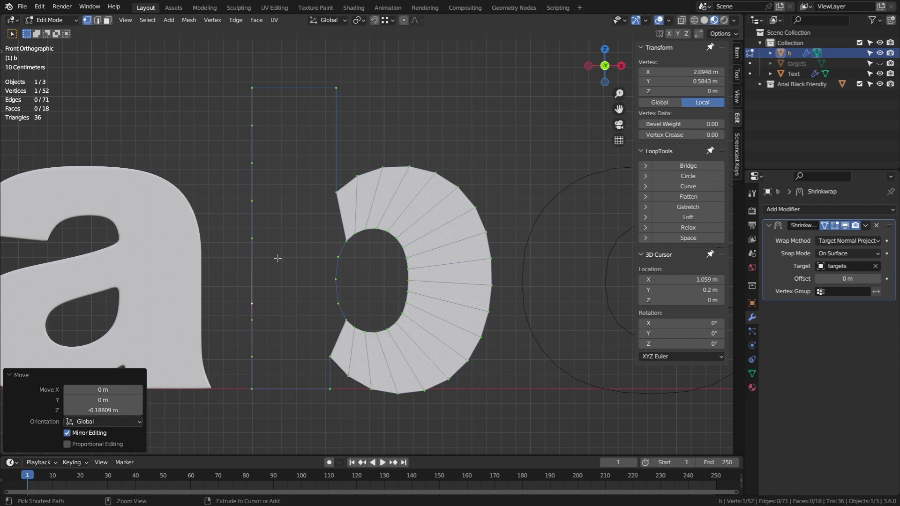
pyautogui.click(253, 240)
pyautogui.press('g')
pyautogui.press('z')
pyautogui.click(252, 201)
# Move the upper left-edge vertices of the b vertically so they match the bowl vertices' heights
pyautogui.click(252, 200)
pyautogui.press('g')
pyautogui.press('z')
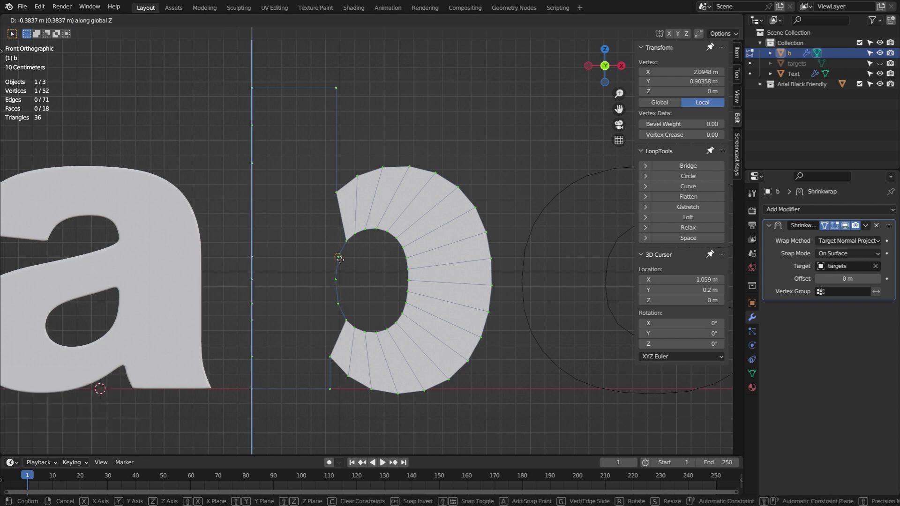
pyautogui.click(340, 259)
pyautogui.click(253, 165)
pyautogui.press('g')
pyautogui.press('z')
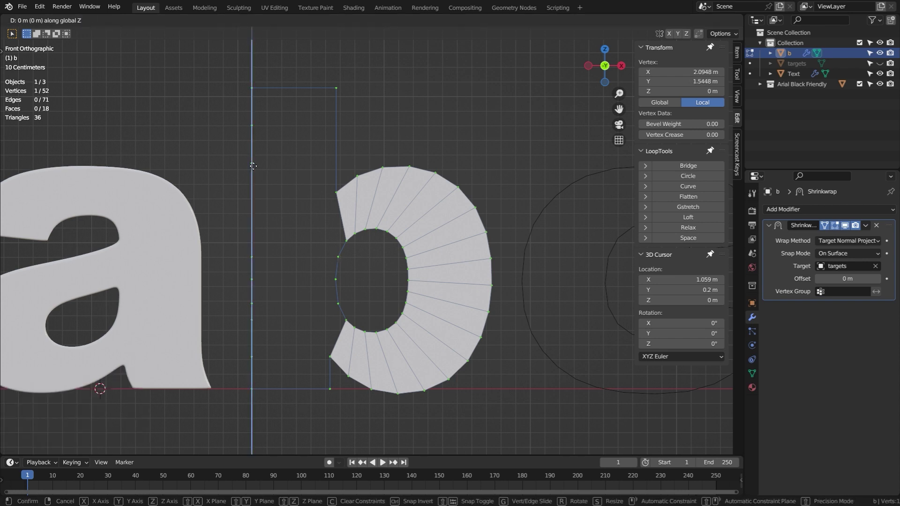
pyautogui.click(336, 228)
pyautogui.click(252, 126)
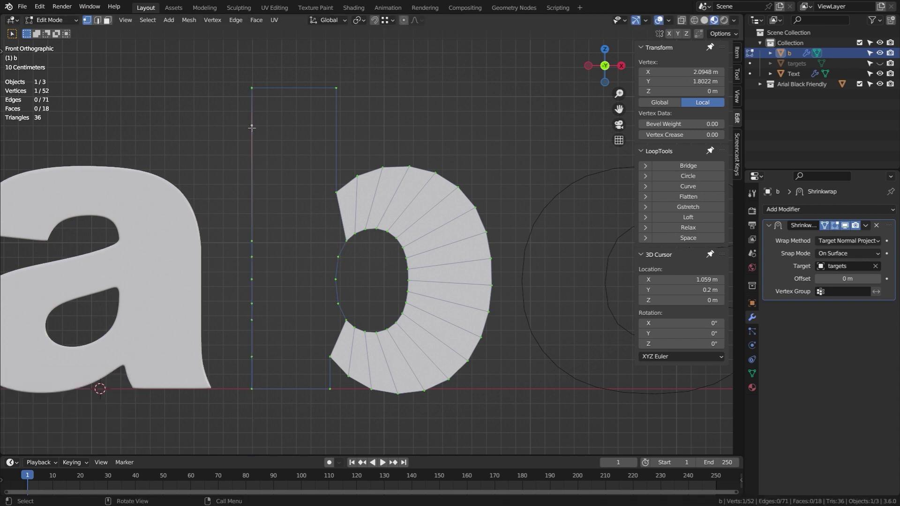
pyautogui.press('g')
pyautogui.press('z')
pyautogui.click(334, 196)
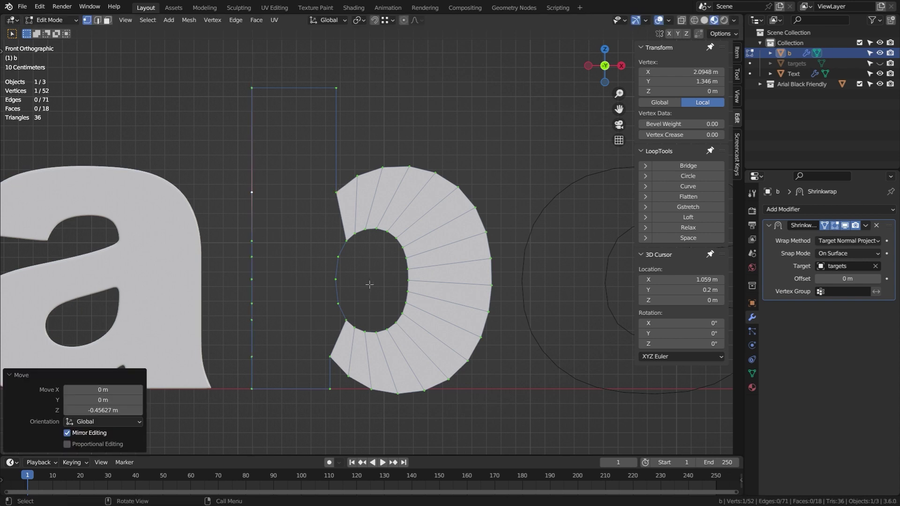
# Fill the b's stem with rows of quads, working upward from its bottom edge
pyautogui.press('2')
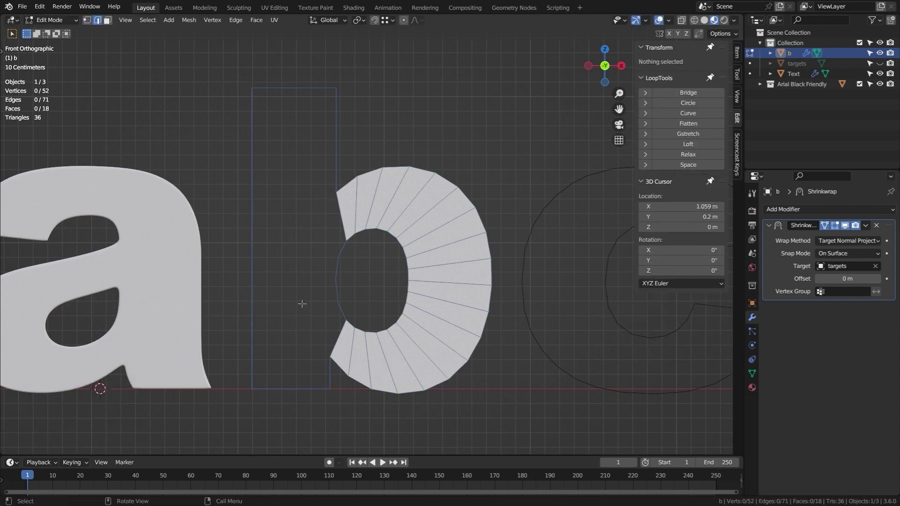
pyautogui.click(302, 387)
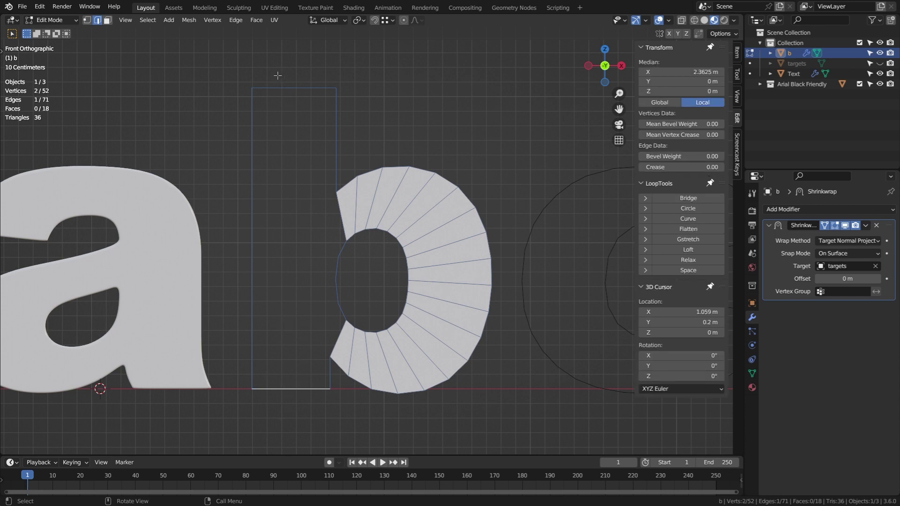
pyautogui.press('f')
pyautogui.press('f')
pyautogui.press('f')
pyautogui.press('f')
pyautogui.press('f')
pyautogui.press('f')
pyautogui.press('f')
pyautogui.press('f')
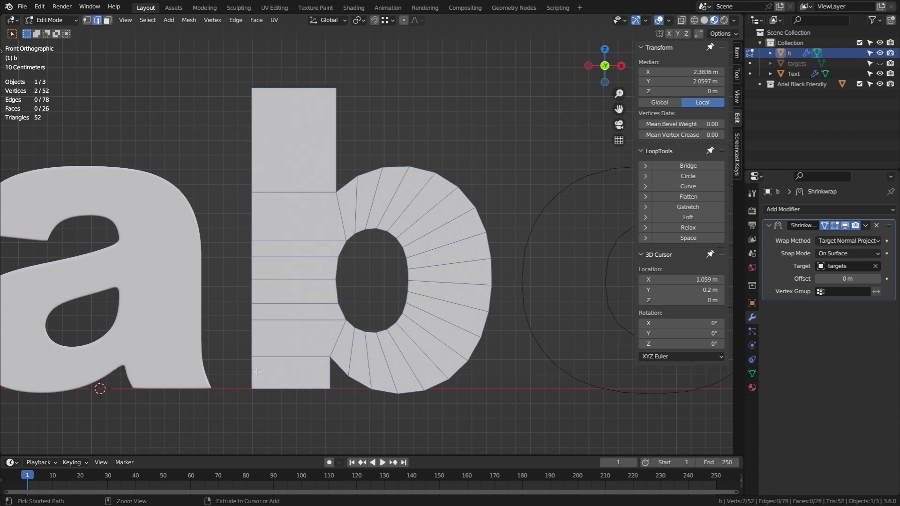
# Add two loop cuts across the stem's base and five across the upper stem, then select the whole b
pyautogui.hotkey('ctrl', 'r')
pyautogui.scroll(1, 258, 373)
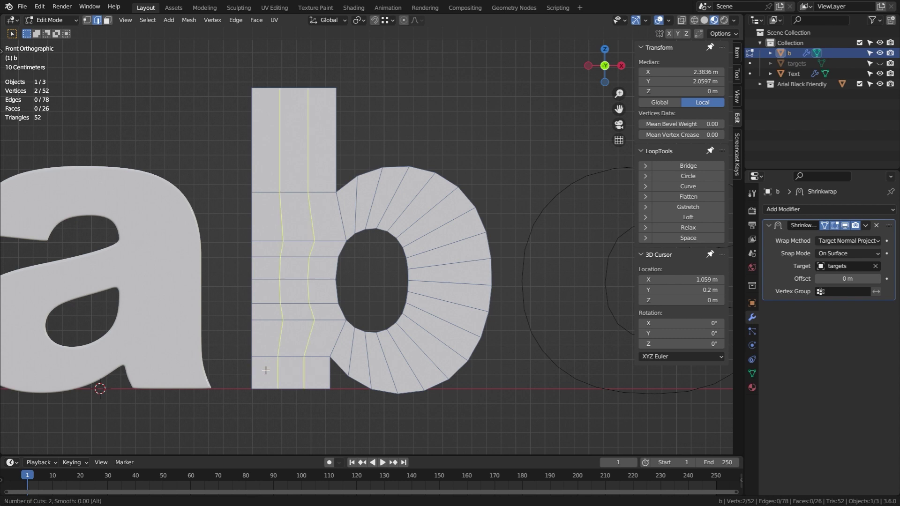
pyautogui.click(253, 372)
pyautogui.rightClick(253, 373)
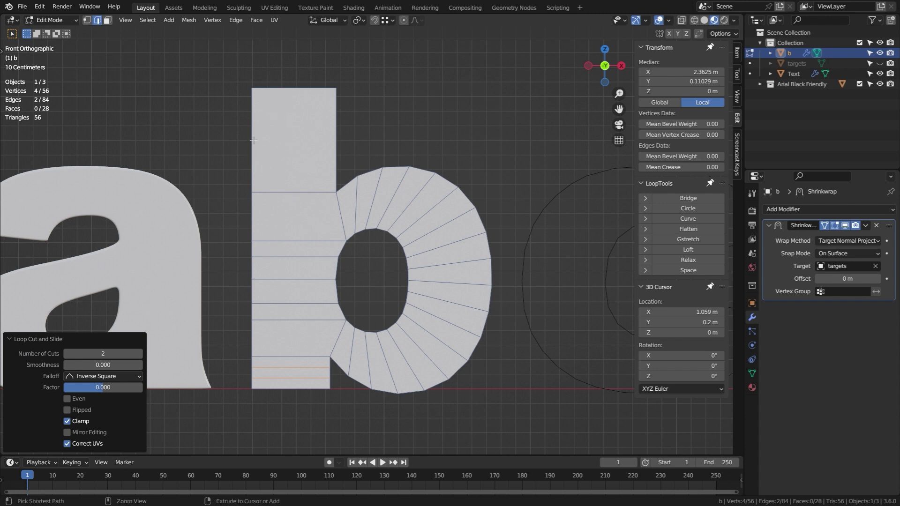
pyautogui.hotkey('ctrl', 'r')
pyautogui.scroll(4, 249, 140)
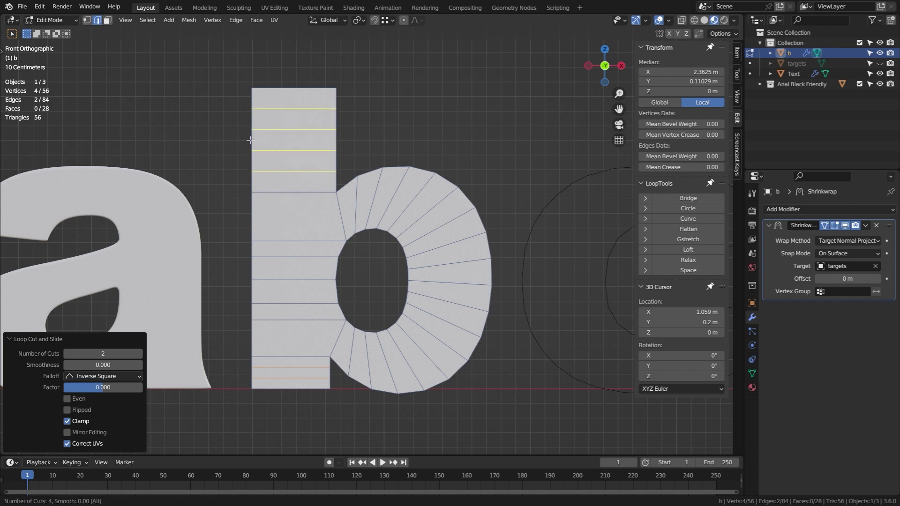
pyautogui.click(250, 140)
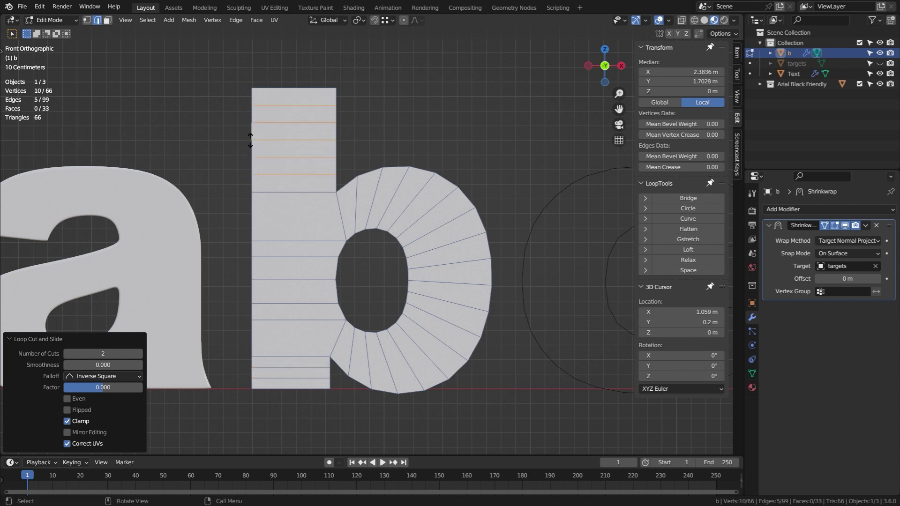
pyautogui.rightClick(252, 136)
pyautogui.click(365, 156)
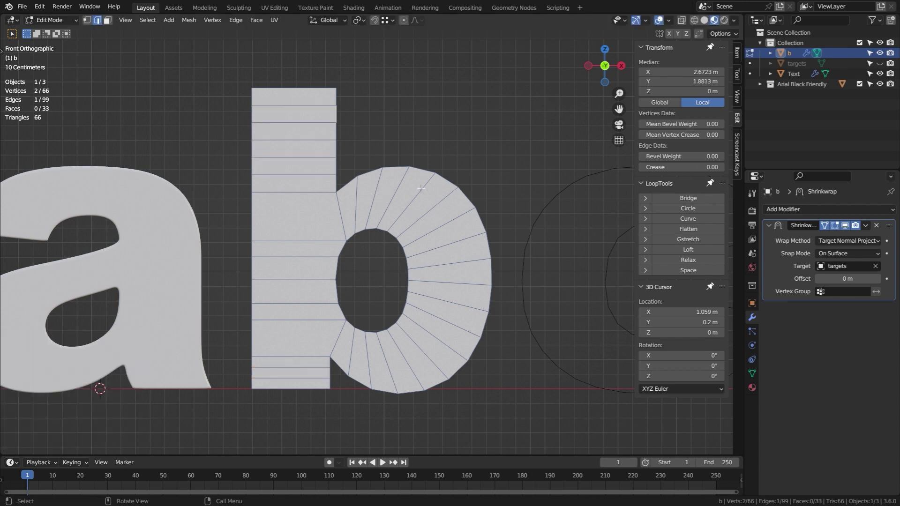
pyautogui.press('a')
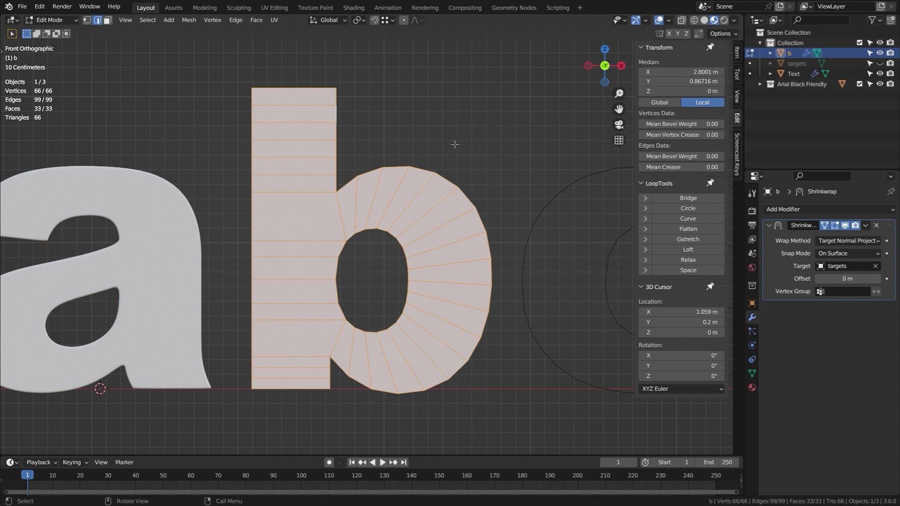
# Delete all interior edges of the b, keeping only its boundary loop, and return to Object Mode
pyautogui.click(147, 20)
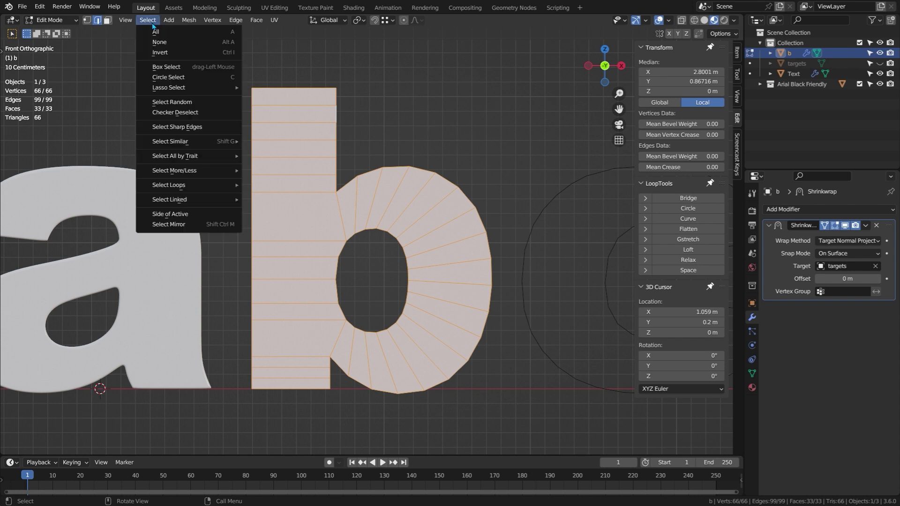
pyautogui.moveTo(188, 188)
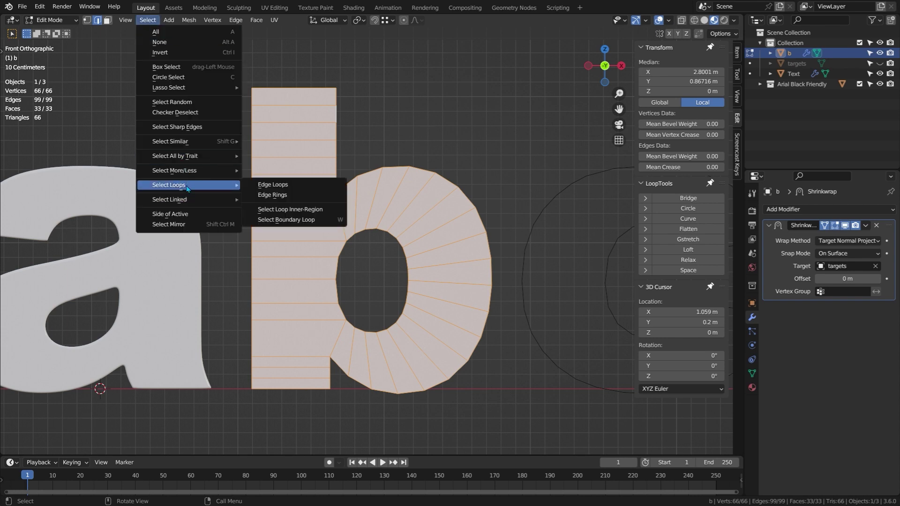
pyautogui.click(280, 223)
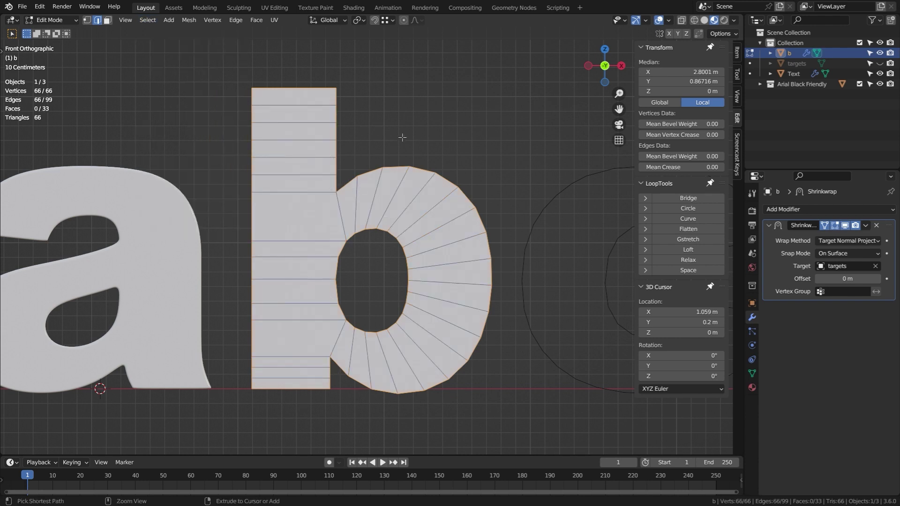
pyautogui.hotkey('ctrl', 'i')
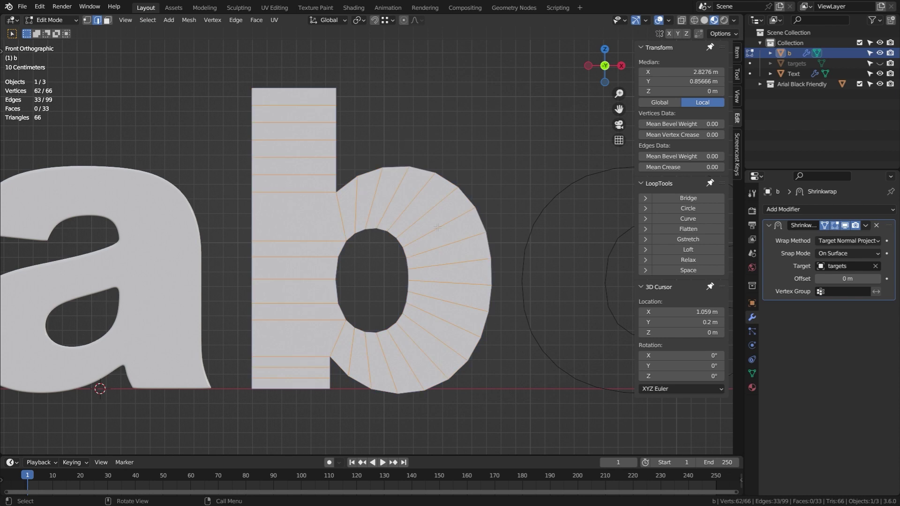
pyautogui.press('x')
pyautogui.click(474, 156)
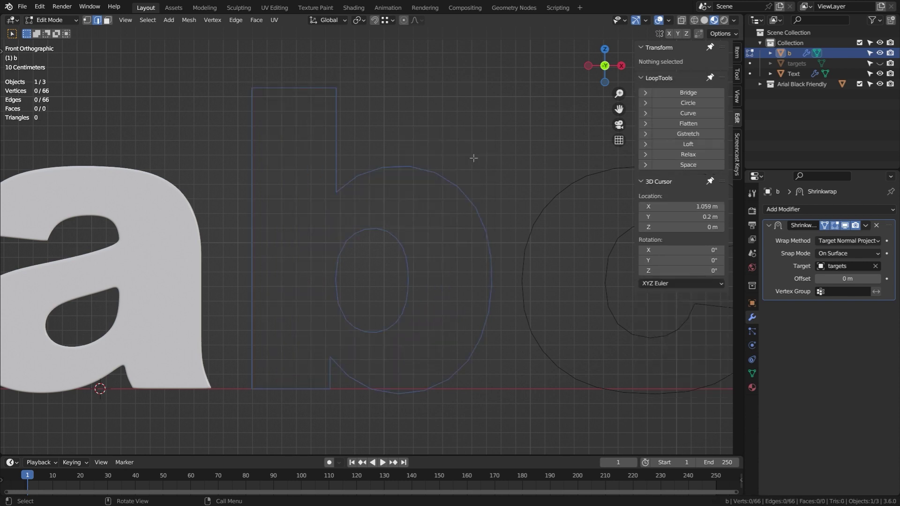
pyautogui.press('1')
pyautogui.press('Tab')
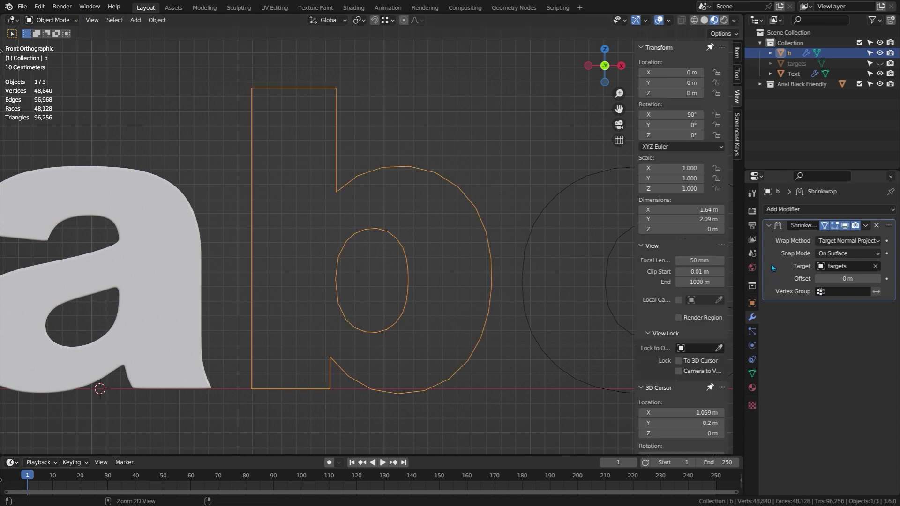
# Apply the Shrinkwrap, fill the b outline, inset it 0.001 and delete the large interior faces
pyautogui.hotkey('ctrl', 'a')
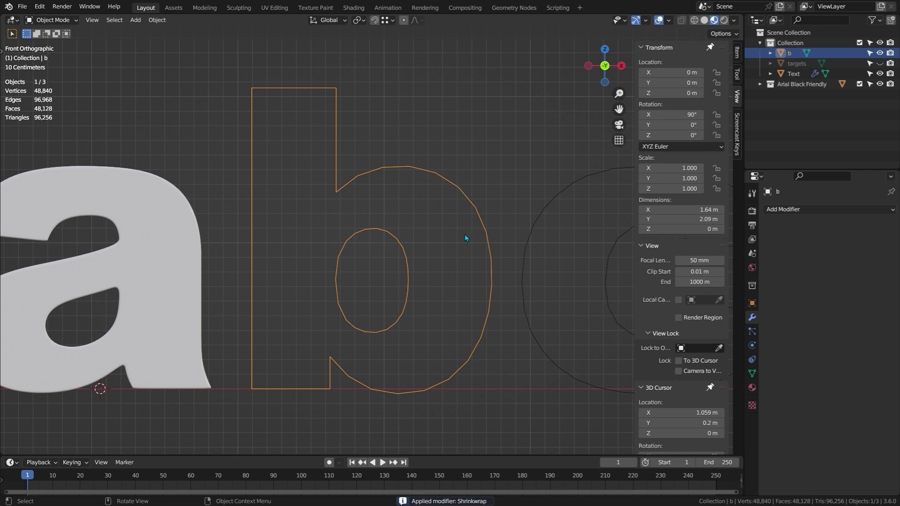
pyautogui.press('Tab')
pyautogui.press('a')
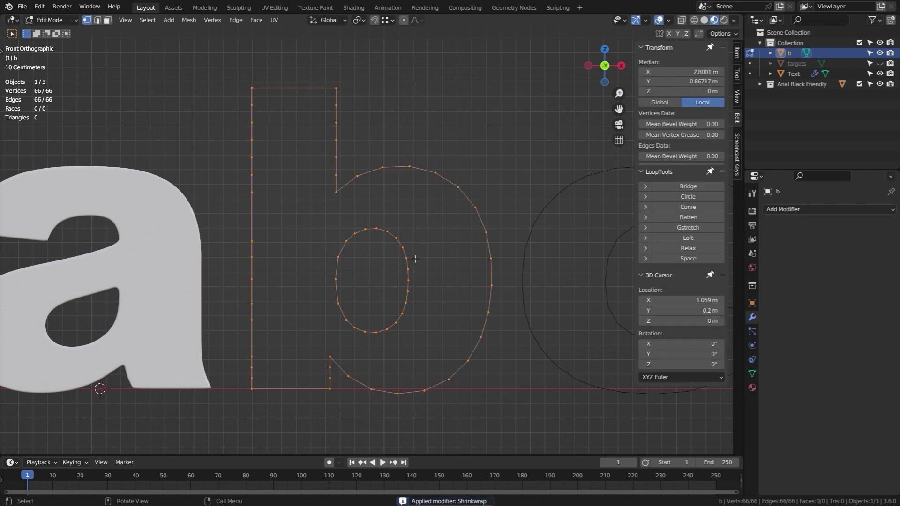
pyautogui.press('f')
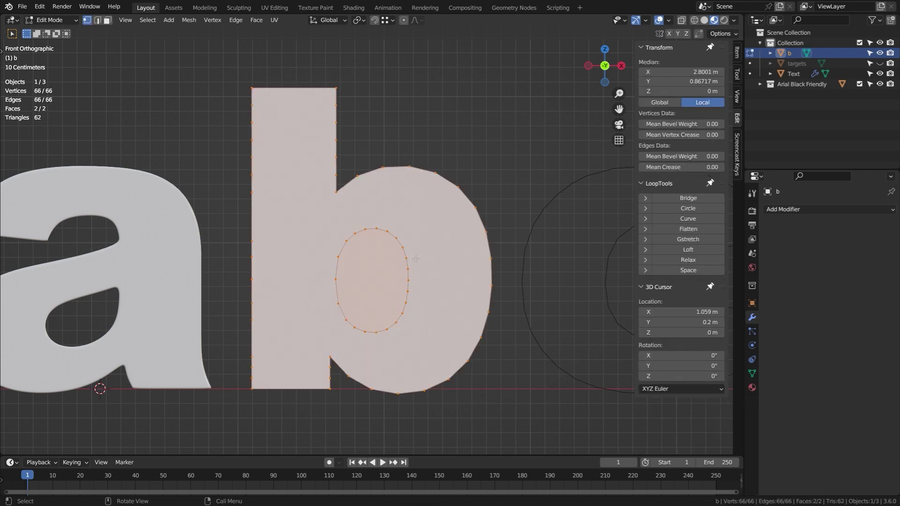
pyautogui.write('i')
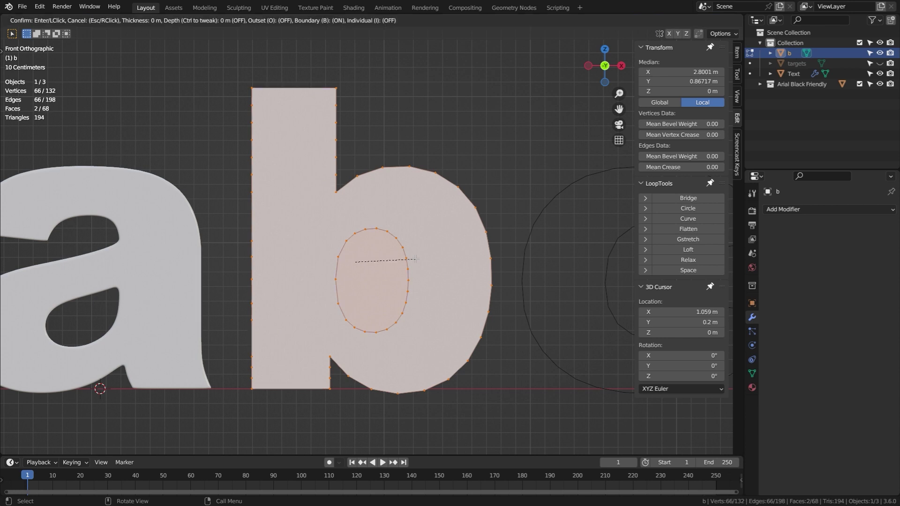
pyautogui.write('0.001')
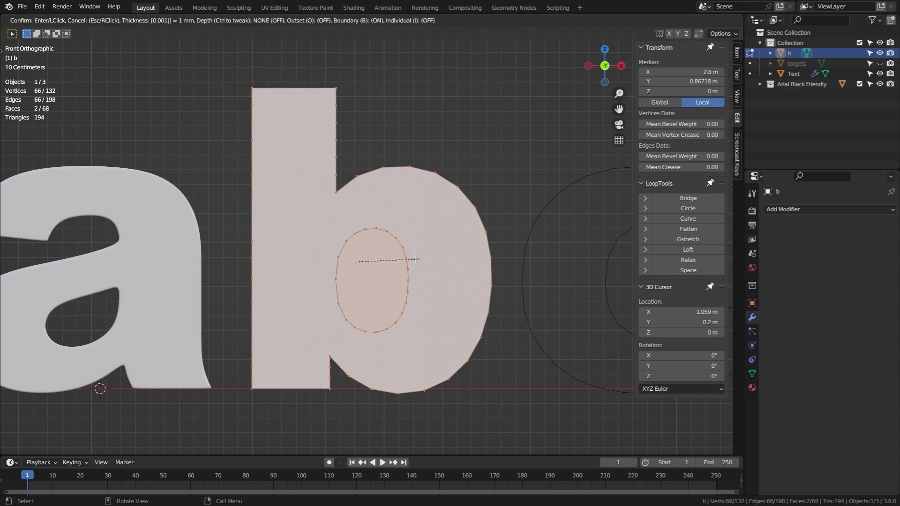
pyautogui.press('Return')
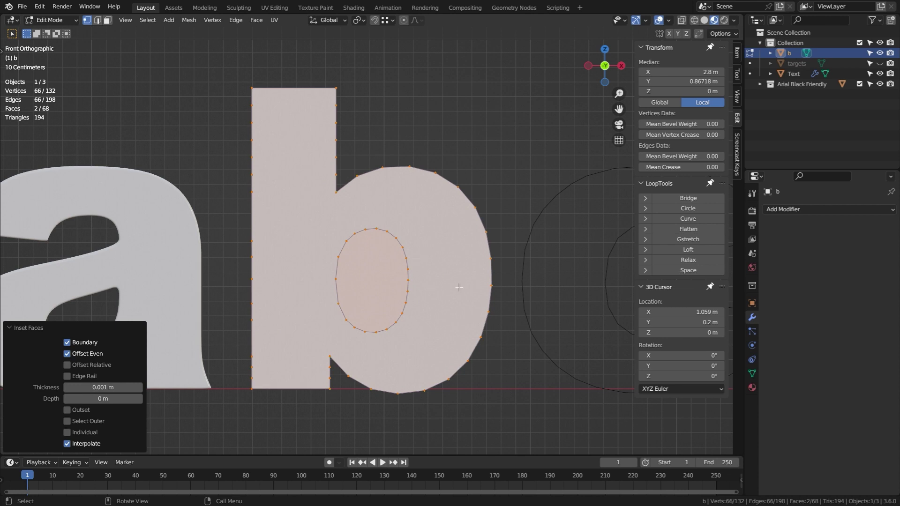
pyautogui.press('x')
pyautogui.click(451, 299)
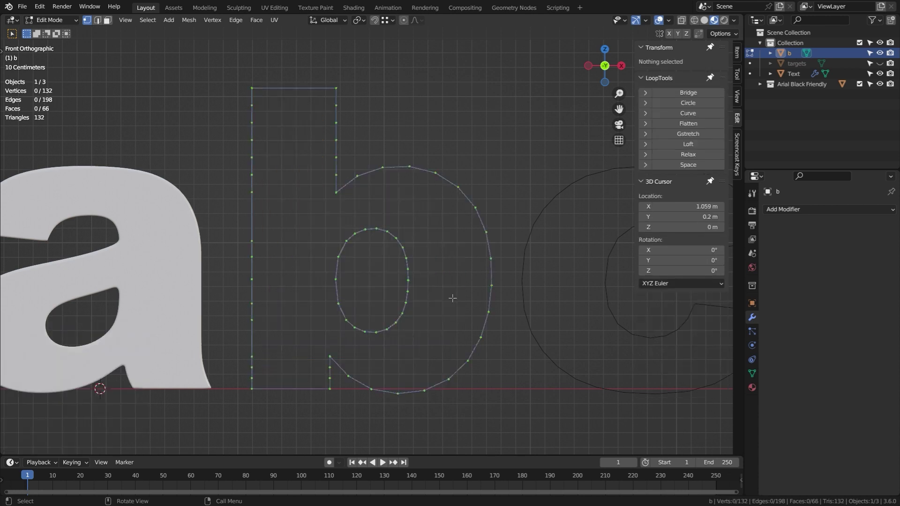
# Slide the inner loop around the b's counter unclamped by -10
pyautogui.keyDown('alt'); pyautogui.click(413, 256); pyautogui.keyUp('alt')
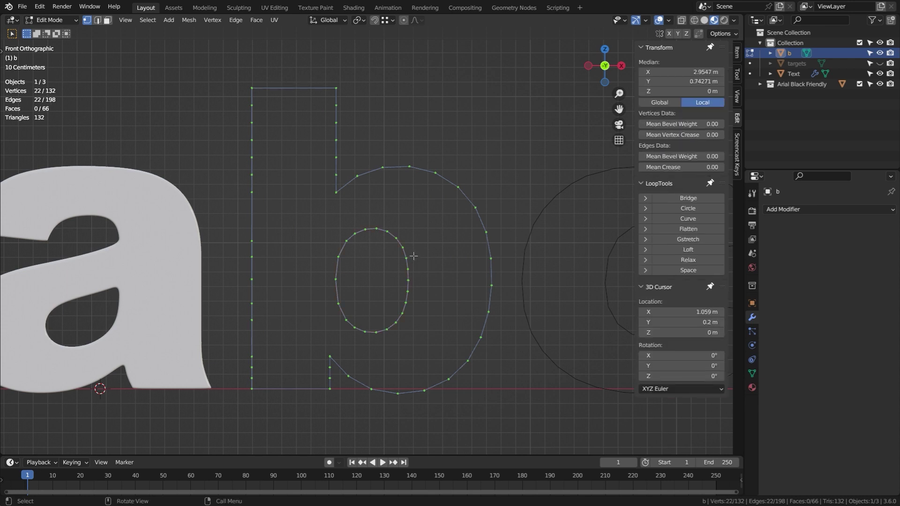
pyautogui.press('g')
pyautogui.press('g')
pyautogui.write('c')
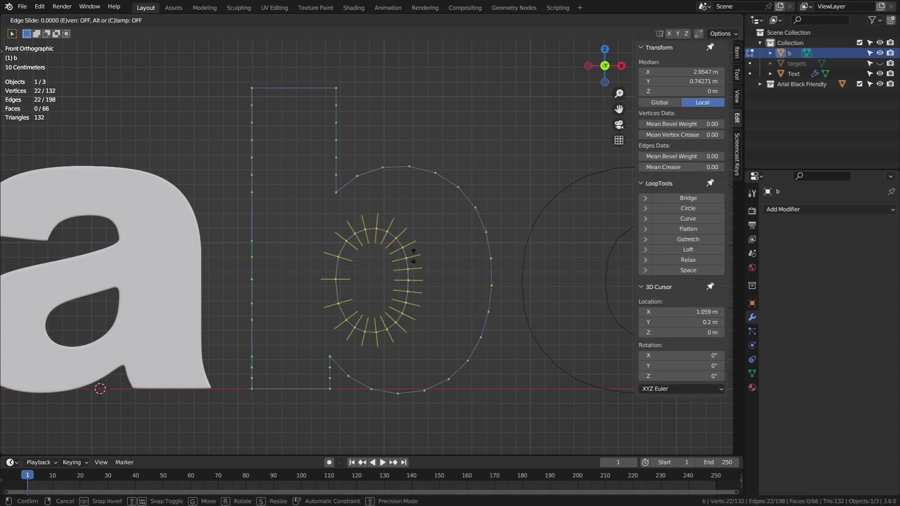
pyautogui.write('-10')
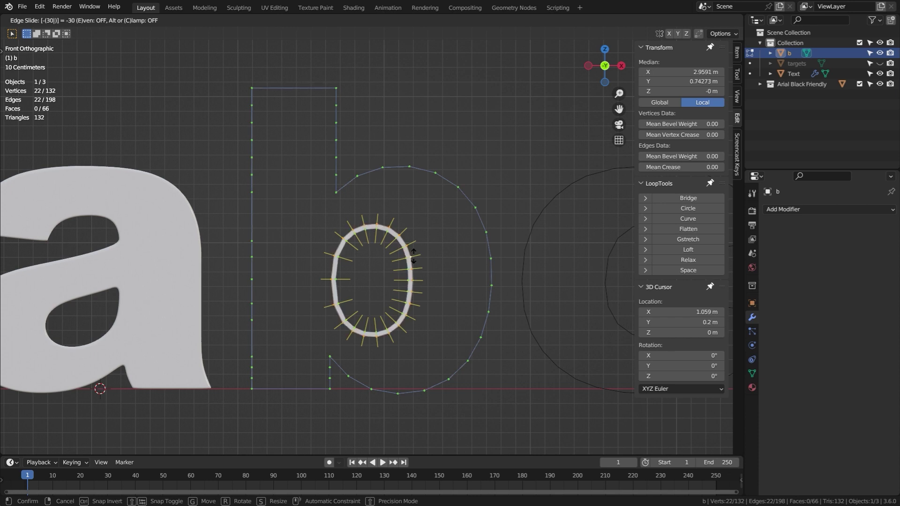
pyautogui.press('Return')
# Slide the outer and inner loops together unclamped by -30, then select two opposite stem-bowl vertices
pyautogui.keyDown('alt'); pyautogui.keyDown('shift'); pyautogui.click(473, 239); pyautogui.keyUp('shift'); pyautogui.keyUp('alt')
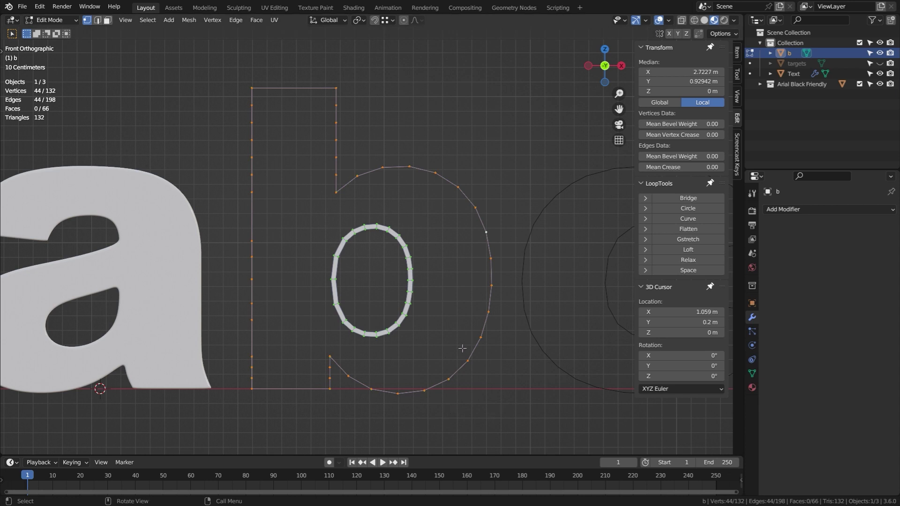
pyautogui.press('g')
pyautogui.press('g')
pyautogui.press('alt')
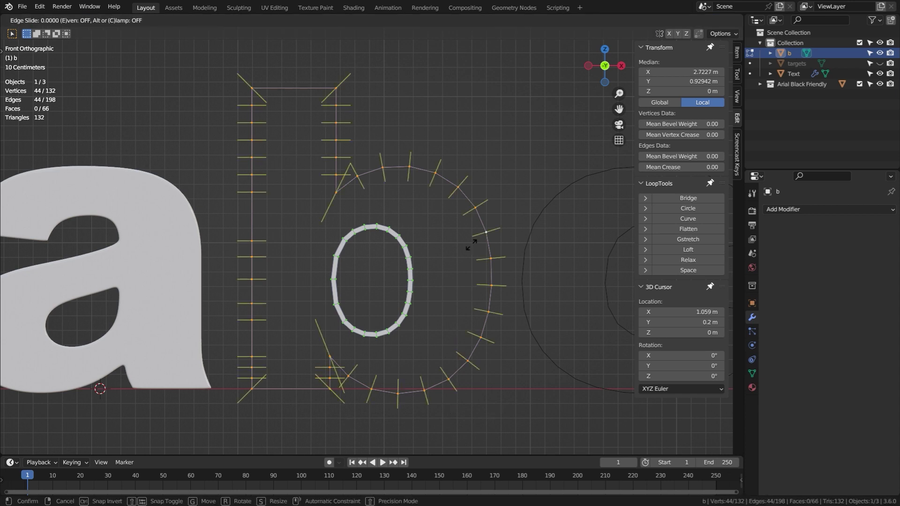
pyautogui.write('-30')
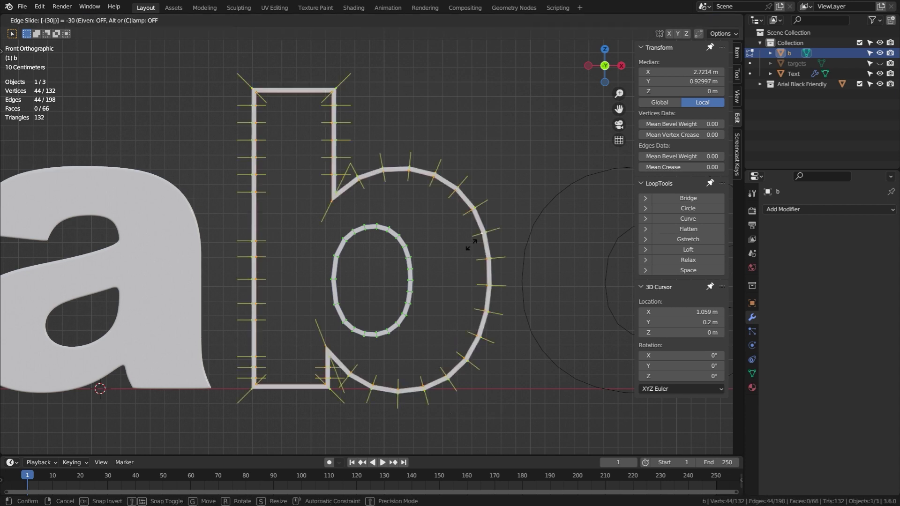
pyautogui.press('Return')
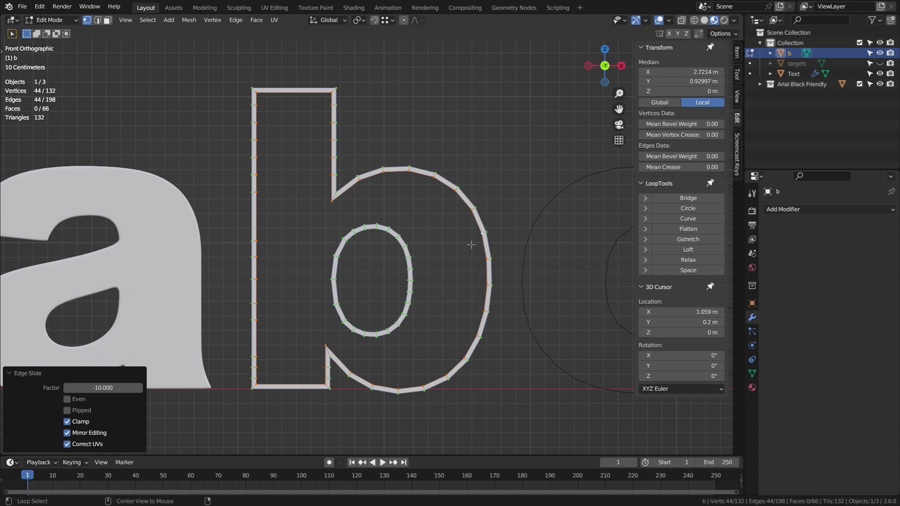
pyautogui.click(332, 203)
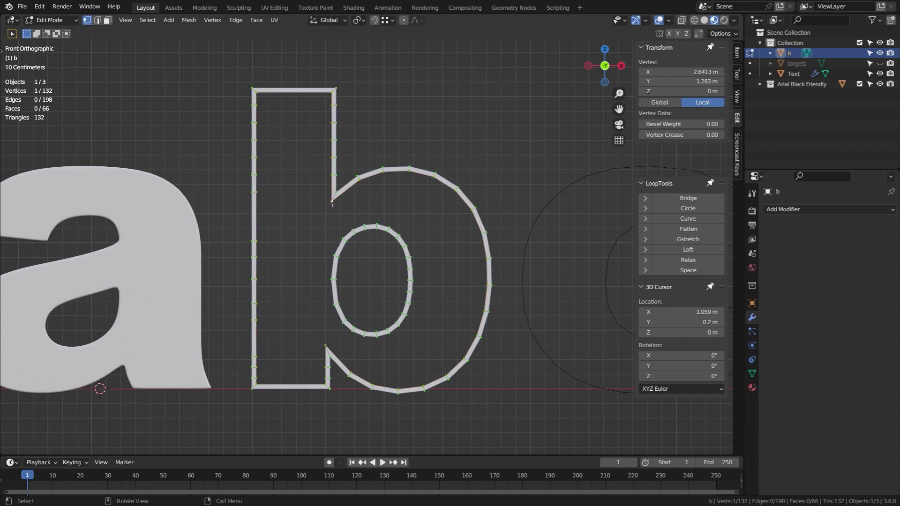
pyautogui.keyDown('shift'); pyautogui.click(343, 238); pyautogui.keyUp('shift')
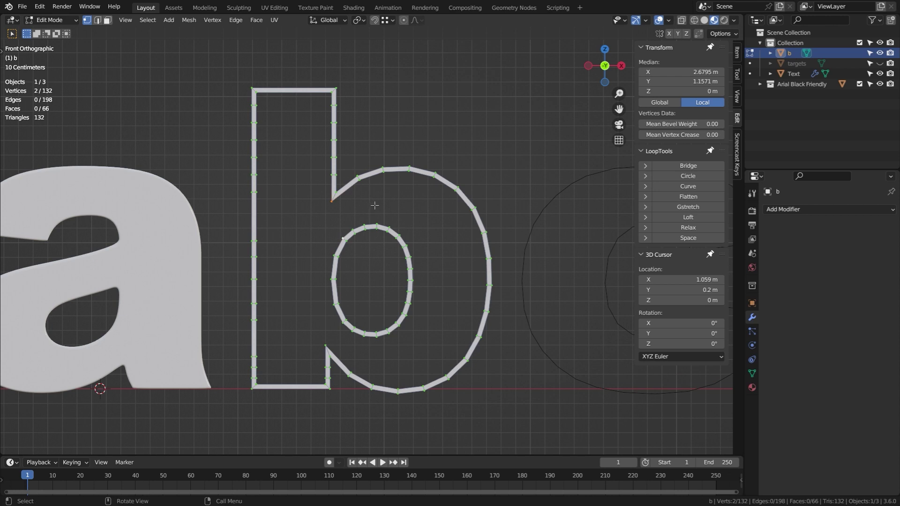
# Join the two vertices, fill quads around the bowl, and move two stem vertices to new heights
pyautogui.press('f')
pyautogui.press('f')
pyautogui.press('f')
pyautogui.press('f')
pyautogui.press('f')
pyautogui.press('f')
pyautogui.press('f')
pyautogui.press('f')
pyautogui.press('f')
pyautogui.press('f')
pyautogui.press('f')
pyautogui.press('f')
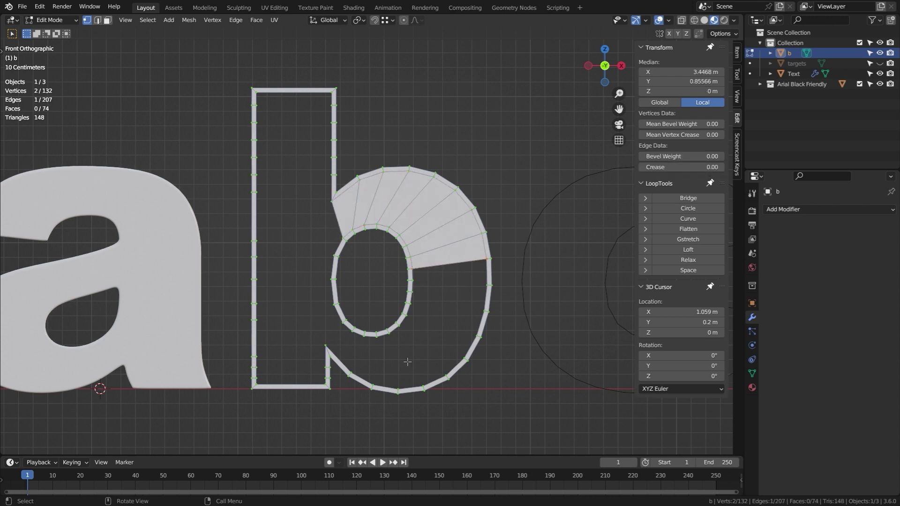
pyautogui.press('f')
pyautogui.press('f')
pyautogui.press('f')
pyautogui.press('f')
pyautogui.press('f')
pyautogui.press('f')
pyautogui.press('f')
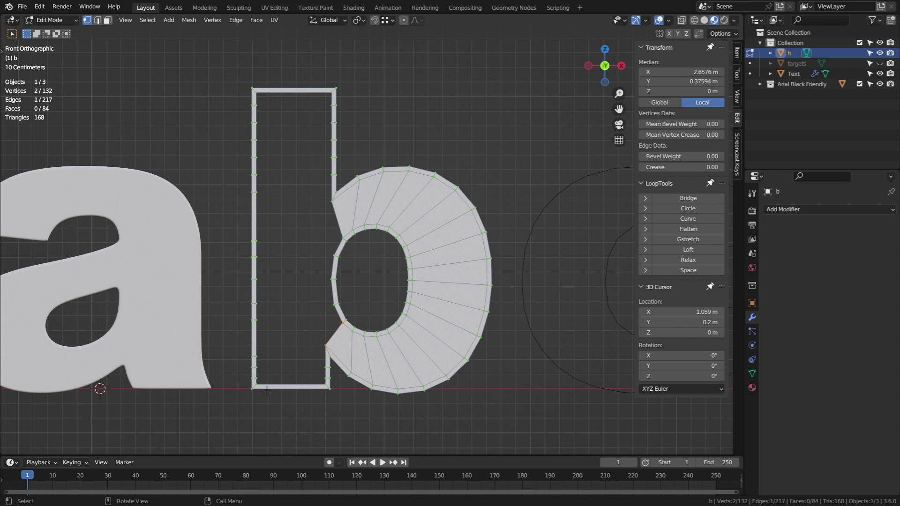
pyautogui.click(253, 356)
pyautogui.press('g')
pyautogui.press('z')
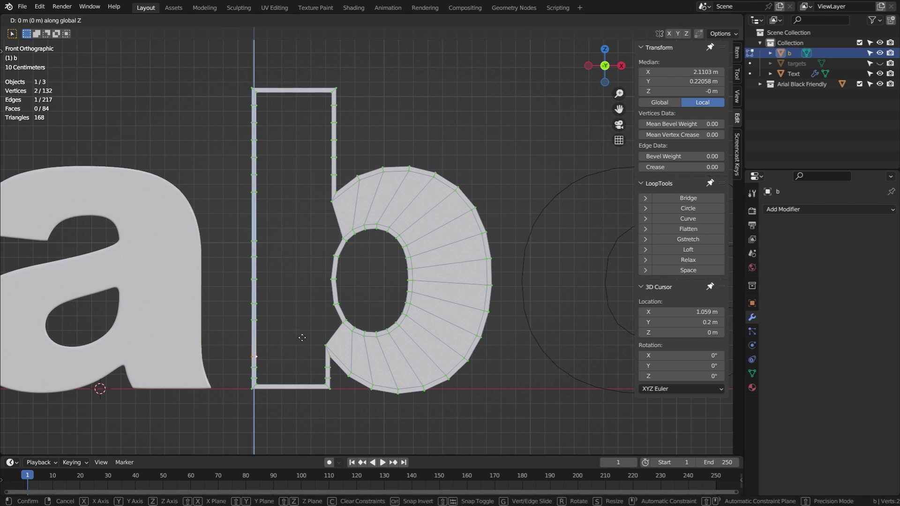
pyautogui.click(321, 326)
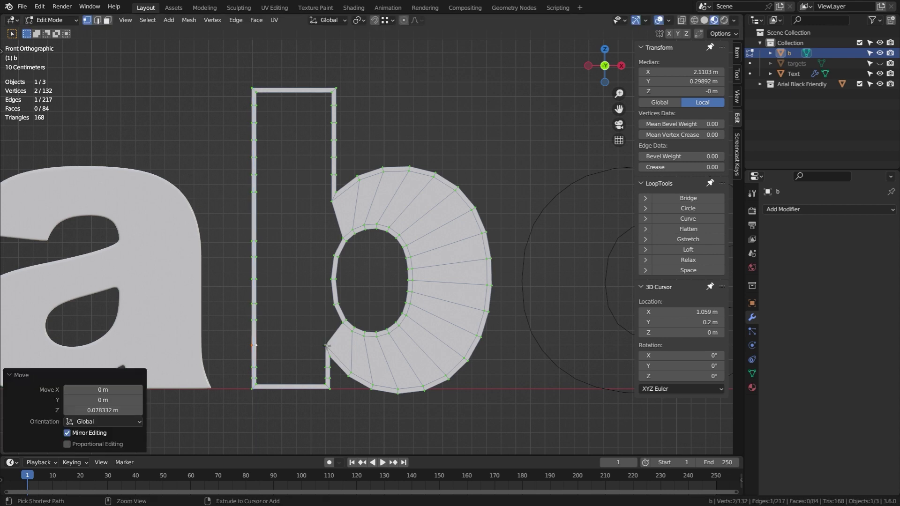
pyautogui.click(253, 194)
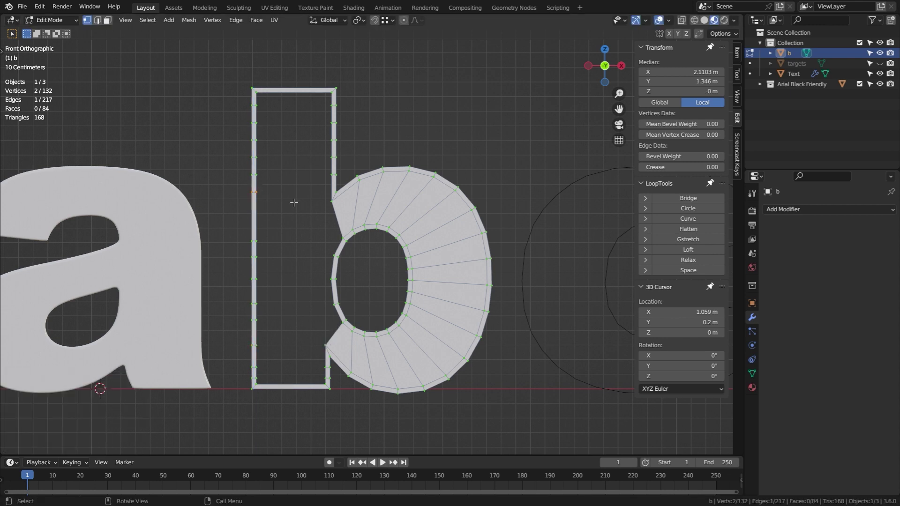
pyautogui.press('g')
pyautogui.press('z')
pyautogui.click(332, 202)
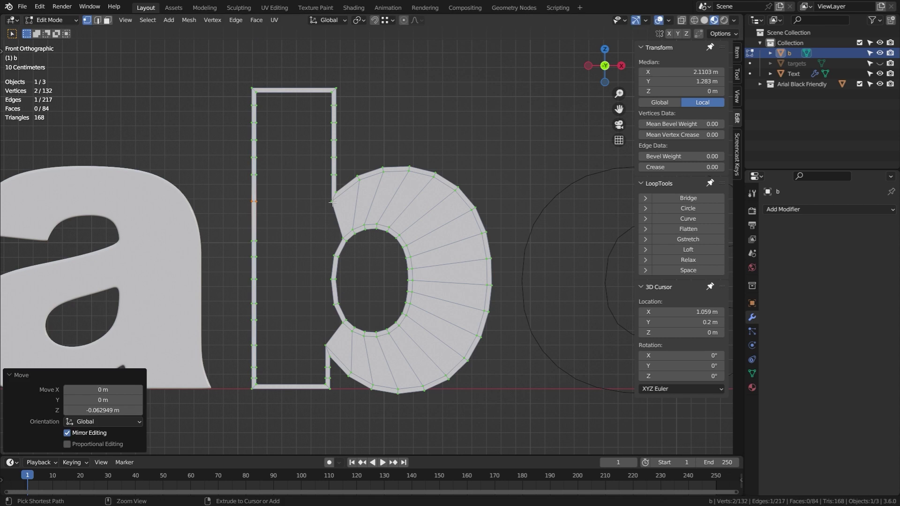
# Fill the b's stem with quad rows from its bottom edge up, closing the top gap
pyautogui.press('2')
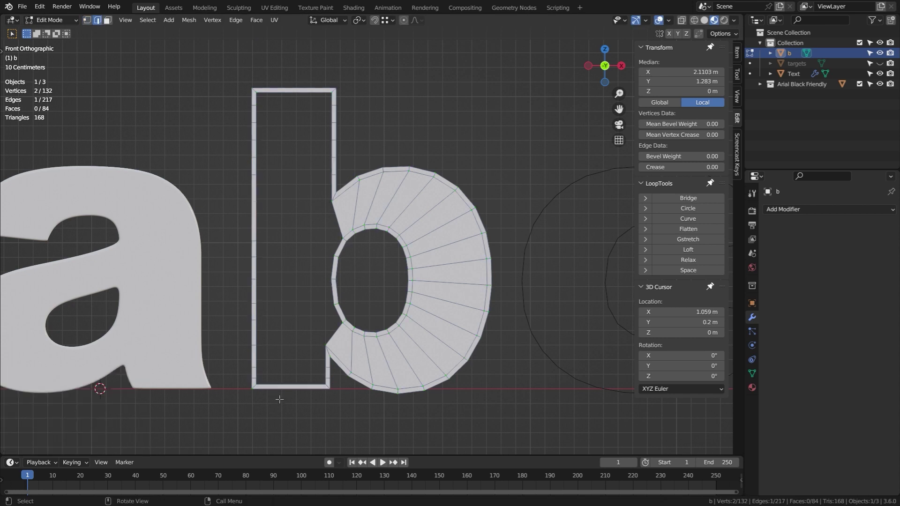
pyautogui.click(290, 385)
pyautogui.press('f')
pyautogui.press('f')
pyautogui.press('f')
pyautogui.press('f')
pyautogui.press('f')
pyautogui.press('f')
pyautogui.press('f')
pyautogui.press('f')
pyautogui.press('f')
pyautogui.press('f')
pyautogui.press('f')
pyautogui.press('f')
pyautogui.press('f')
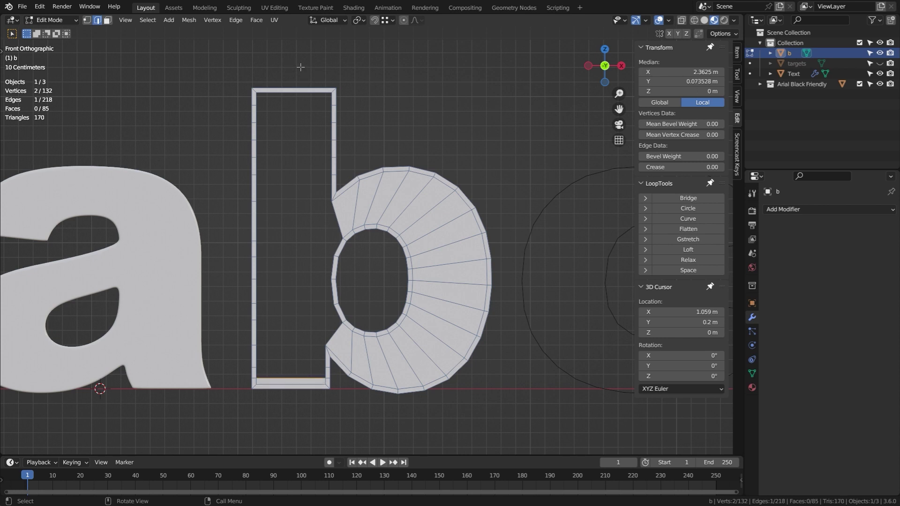
pyautogui.press('f')
pyautogui.press('f')
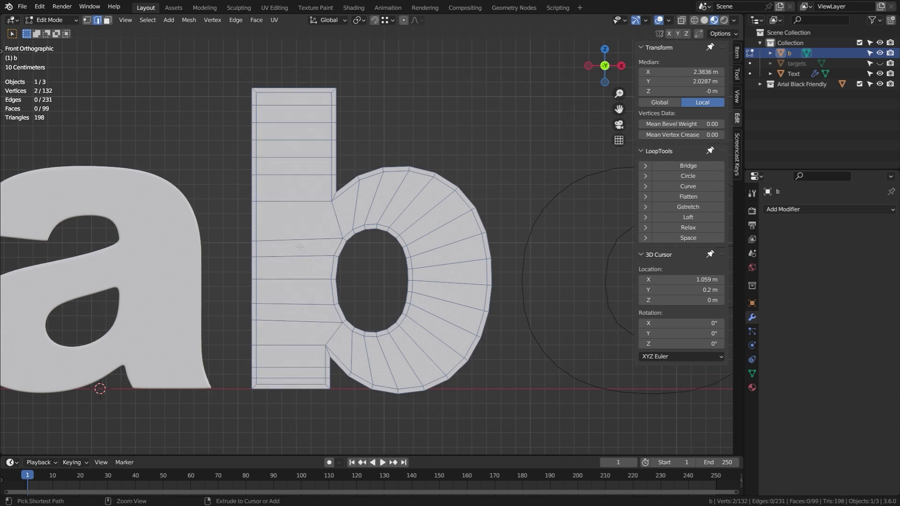
# Add centred two-cut loop cuts lengthwise down the b's stem and around its bowl, then clear the selection
pyautogui.hotkey('ctrl', 'r')
pyautogui.scroll(1, 300, 246)
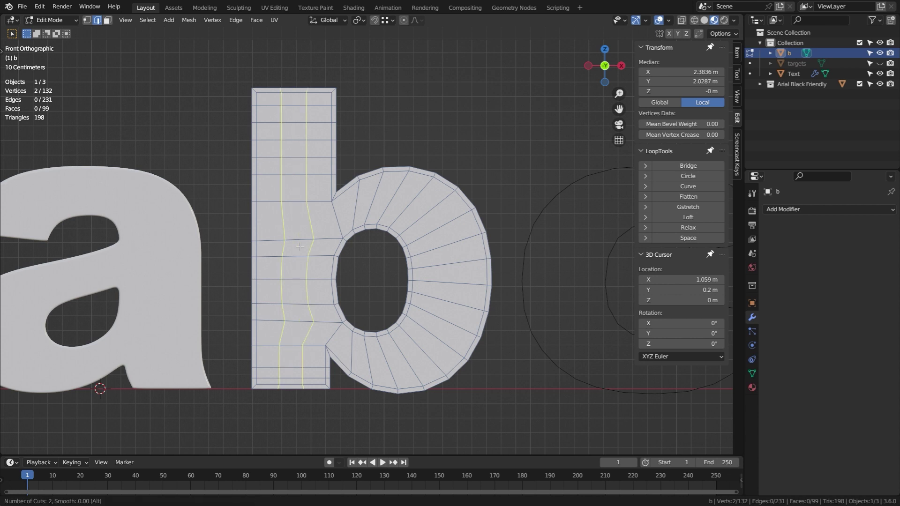
pyautogui.click(300, 246)
pyautogui.rightClick(300, 246)
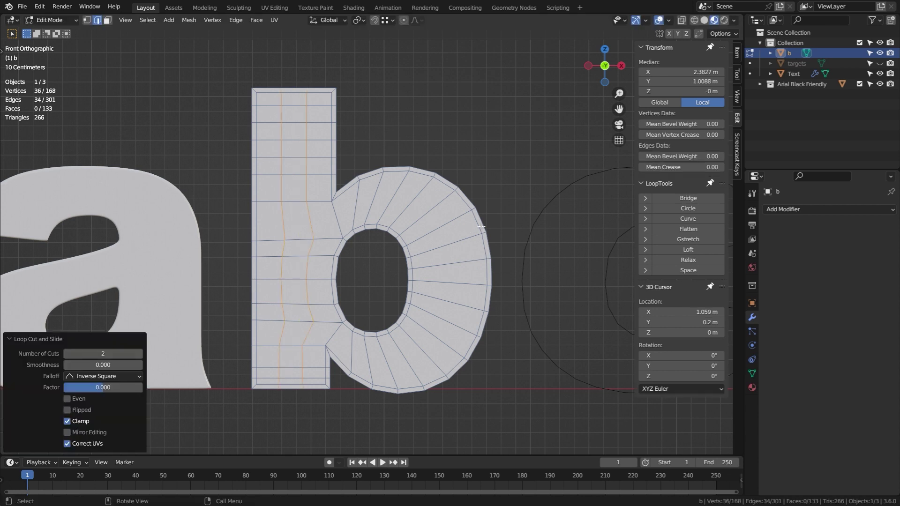
pyautogui.click(504, 193)
pyautogui.hotkey('ctrl', 'r')
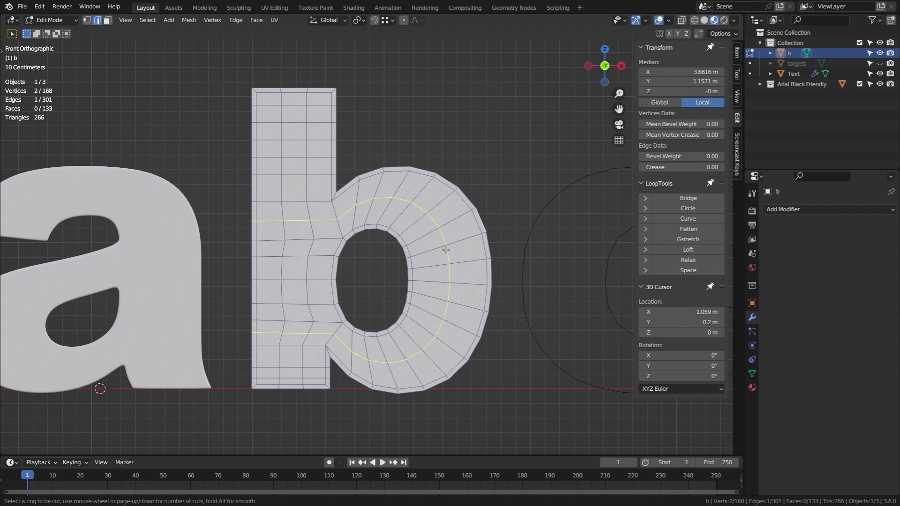
pyautogui.scroll(1, 446, 251)
pyautogui.click(446, 250)
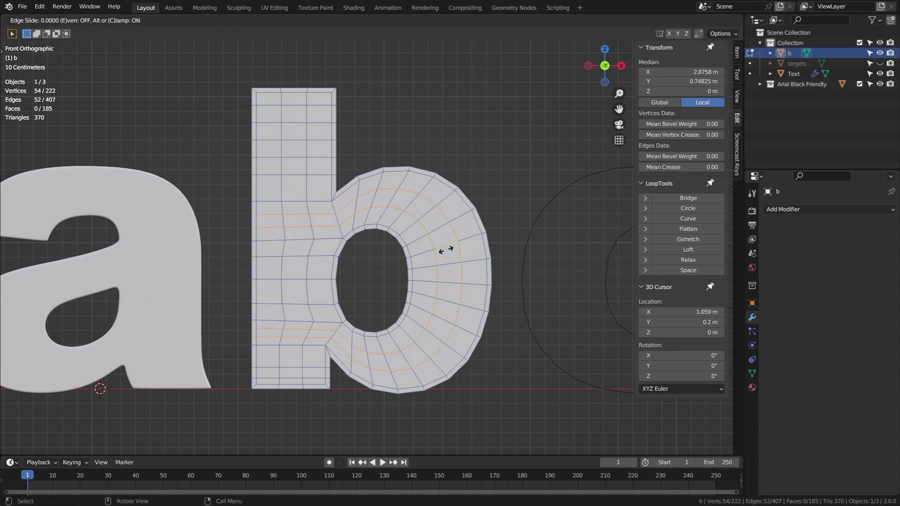
pyautogui.rightClick(448, 248)
pyautogui.hotkey('alt', 'a')
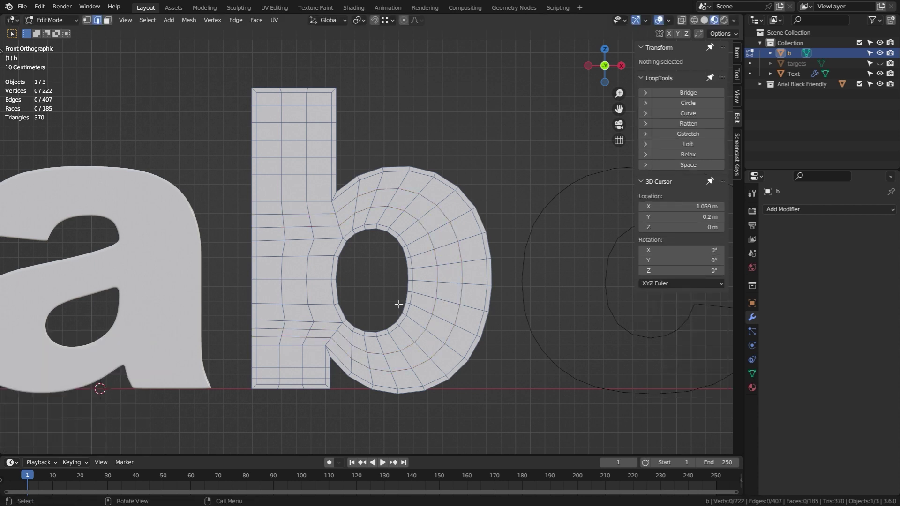
# Select the whole b, recalculate its normals outward, and extrude it 0.4 along Y
pyautogui.press('a')
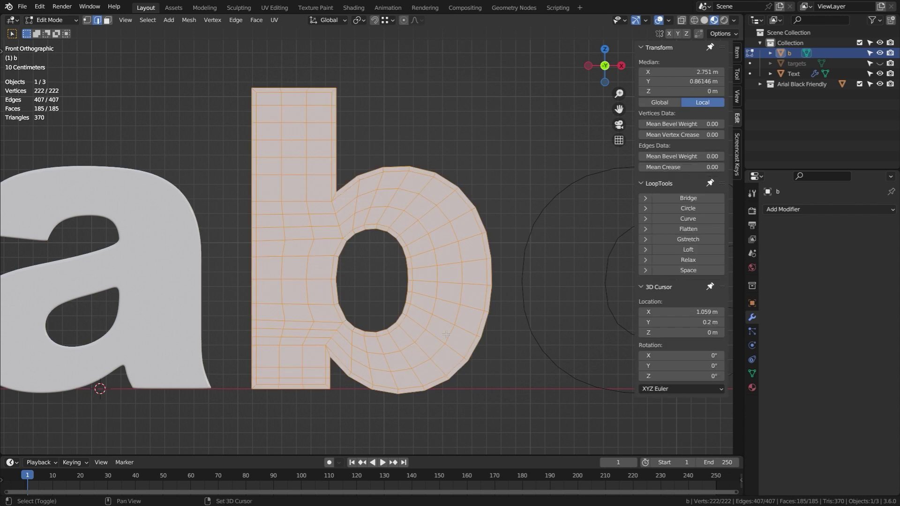
pyautogui.hotkey('shift', 'n')
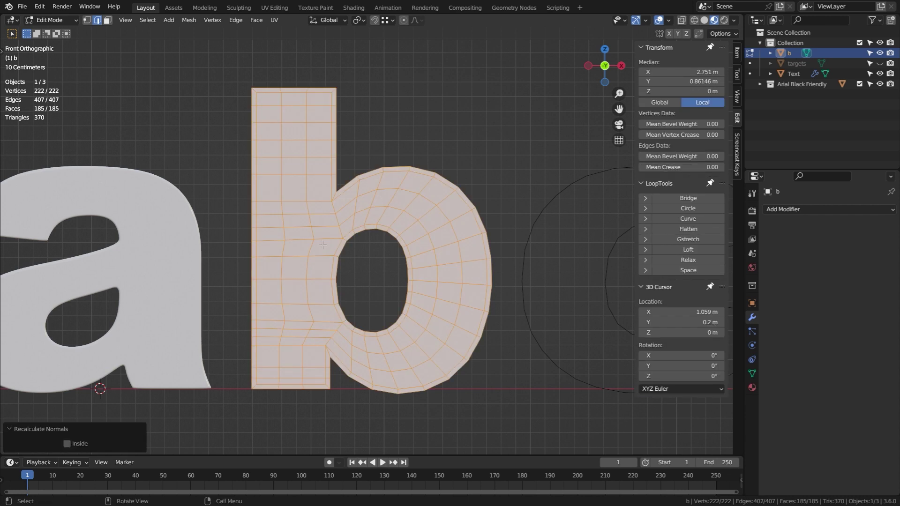
pyautogui.moveTo(322, 246); pyautogui.dragTo(348, 261, button='middle')
pyautogui.press('e')
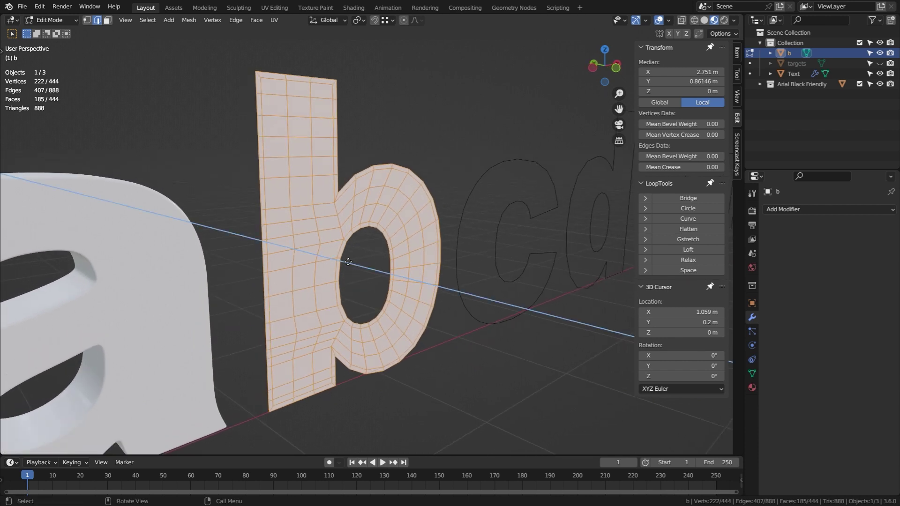
pyautogui.press('y')
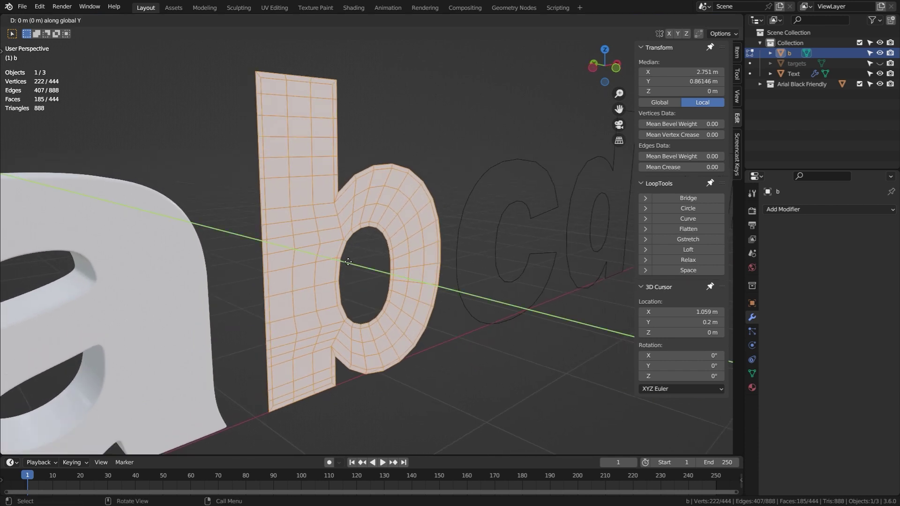
pyautogui.write('0.4')
pyautogui.press('Return')
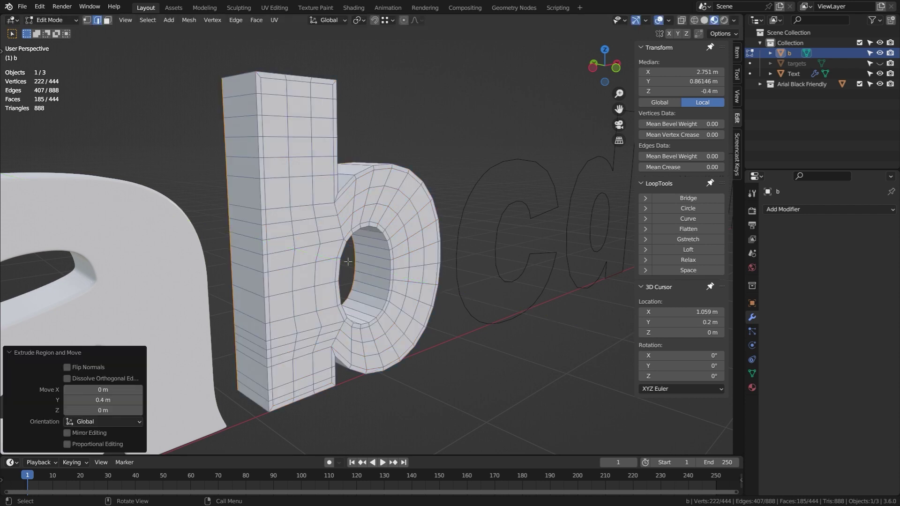
# Inset the b's outer side face loop and its hole's side faces by 0.04
pyautogui.press('3')
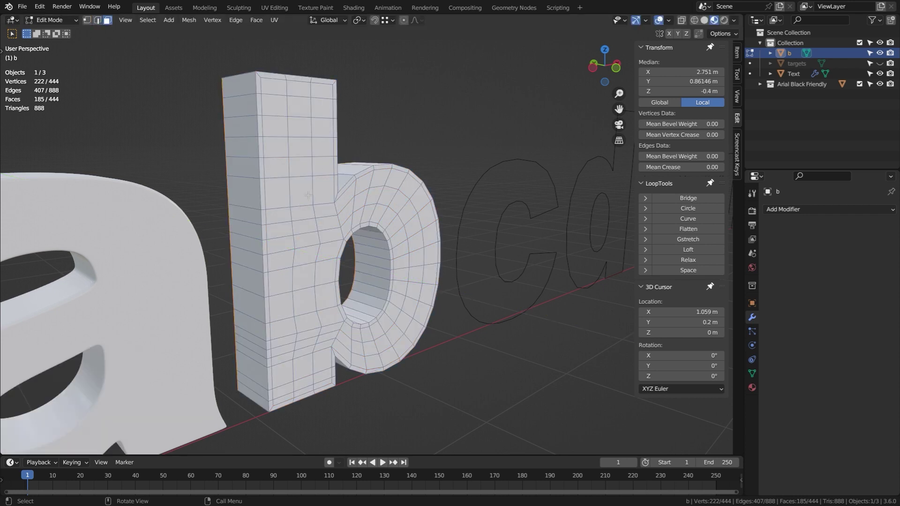
pyautogui.keyDown('alt'); pyautogui.click(253, 239); pyautogui.keyUp('alt')
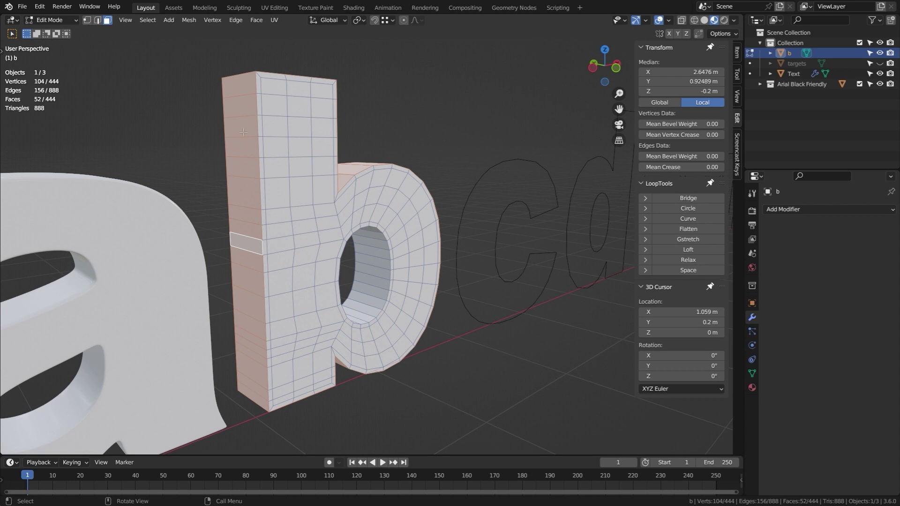
pyautogui.keyDown('alt'); pyautogui.keyDown('shift'); pyautogui.click(377, 278); pyautogui.keyUp('shift'); pyautogui.keyUp('alt')
pyautogui.write('i')
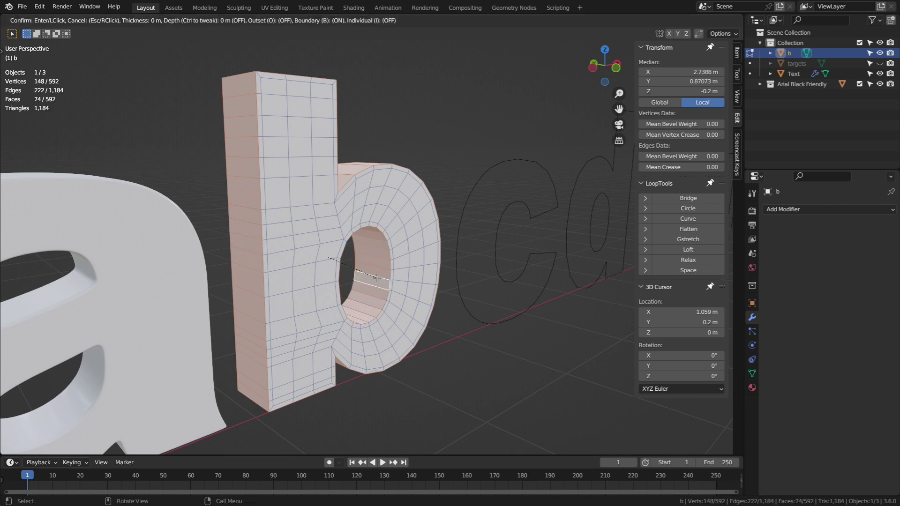
pyautogui.write('0.04')
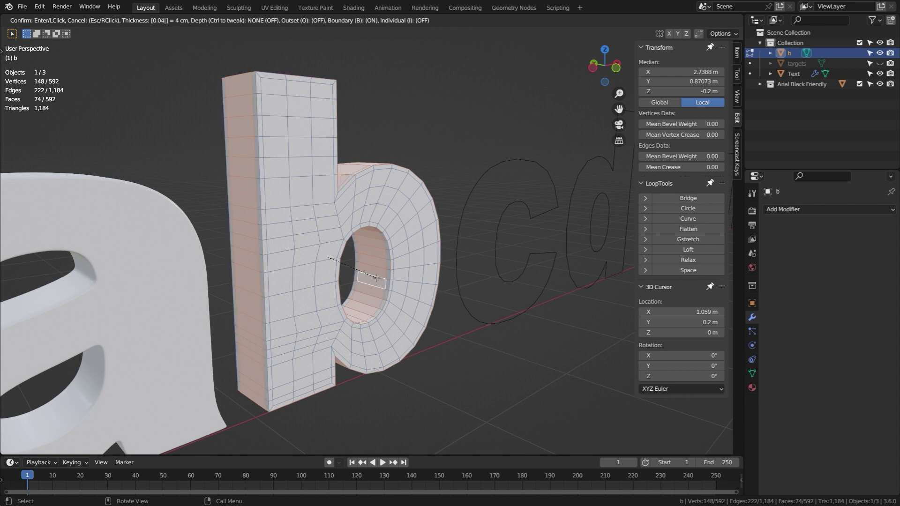
pyautogui.press('Return')
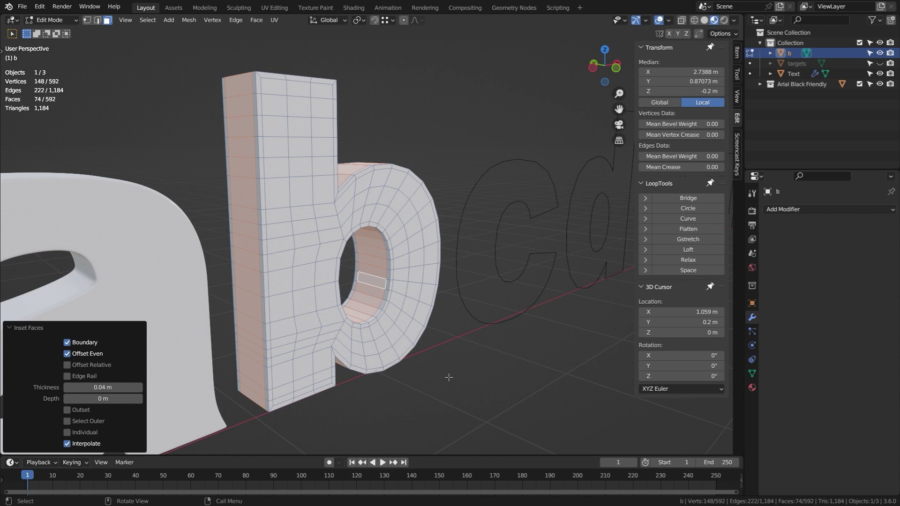
# Mark the selected edge loops of the b as seams
pyautogui.press('2')
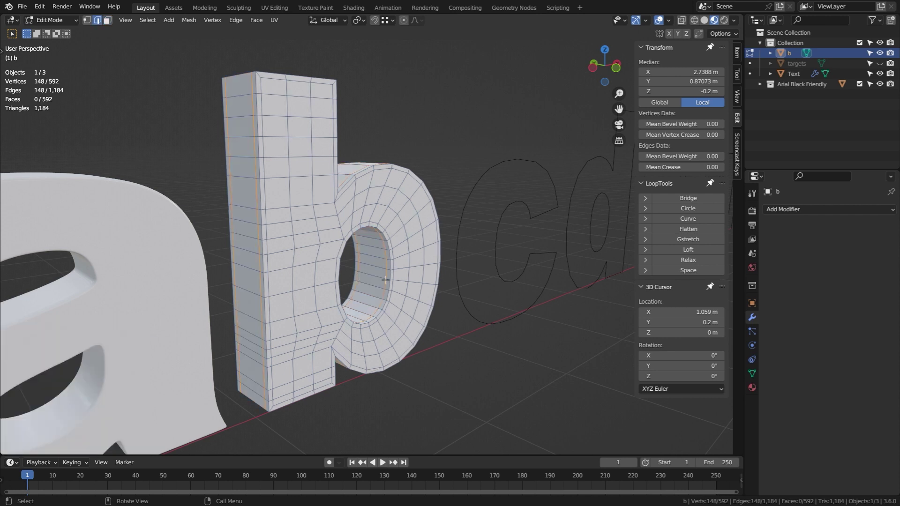
pyautogui.rightClick(449, 338)
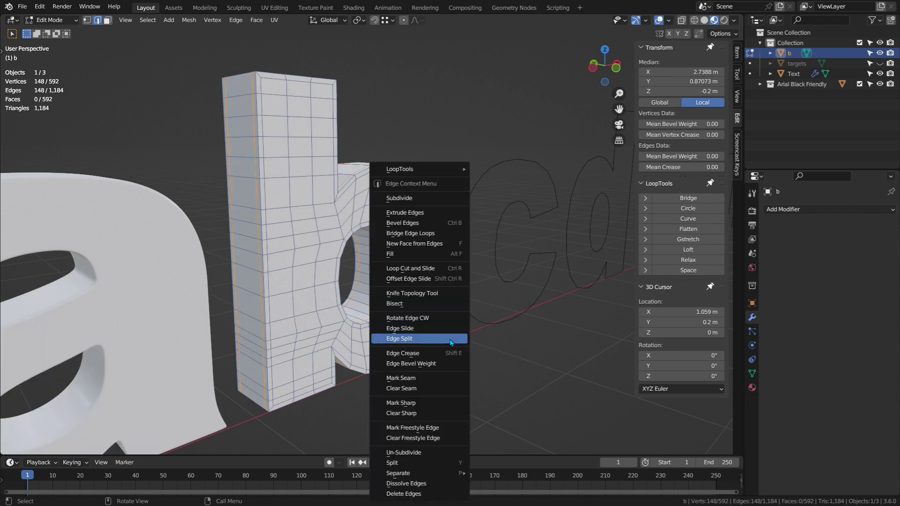
pyautogui.click(432, 378)
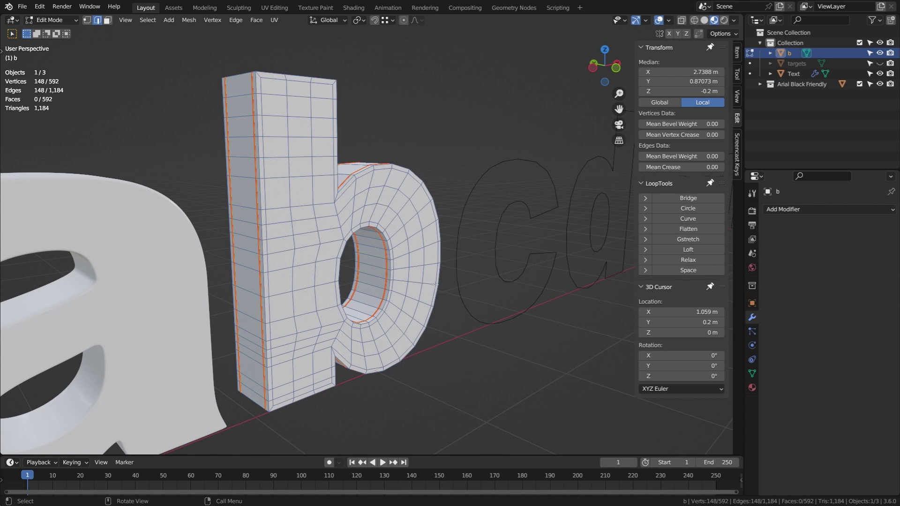
# Give the b a level-3 Subdivision modifier and smooth shading, then frame its selected edges in Edit Mode
pyautogui.press('Tab')
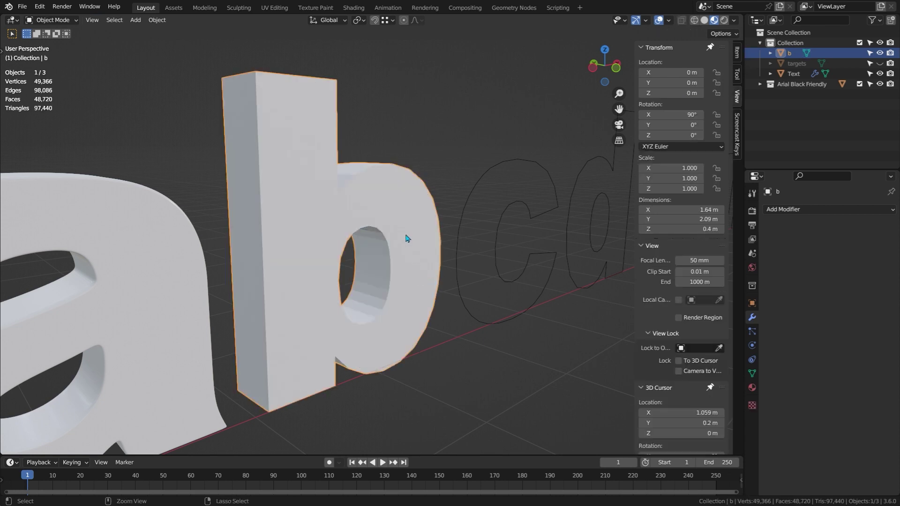
pyautogui.hotkey('ctrl', '3')
pyautogui.rightClick(407, 239)
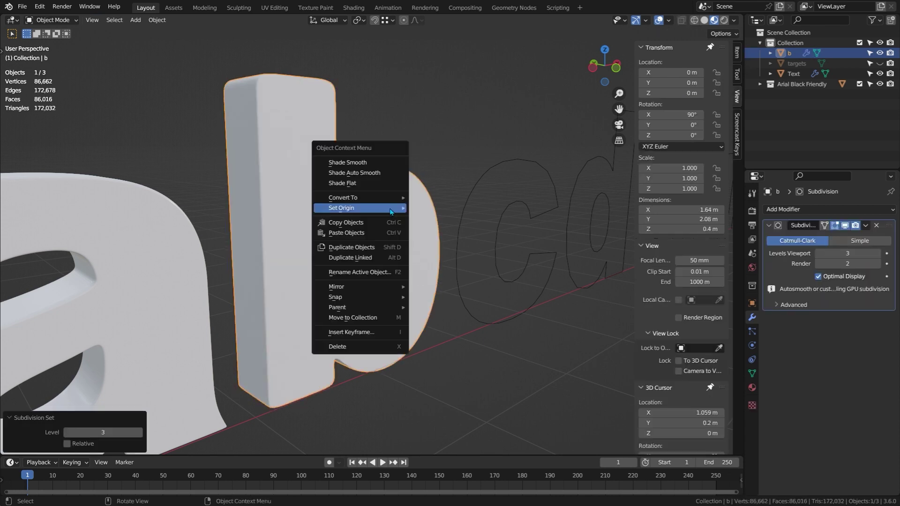
pyautogui.click(361, 164)
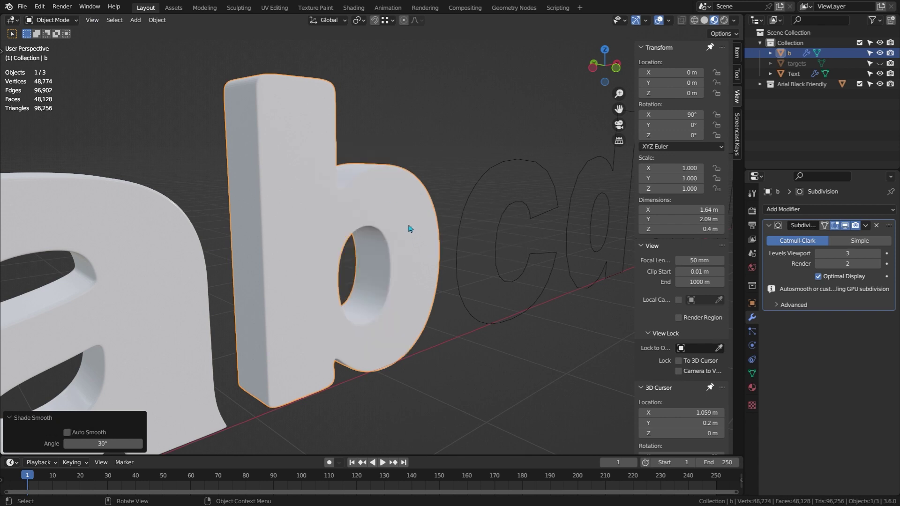
pyautogui.press('Tab')
pyautogui.press('KP_Decimal')
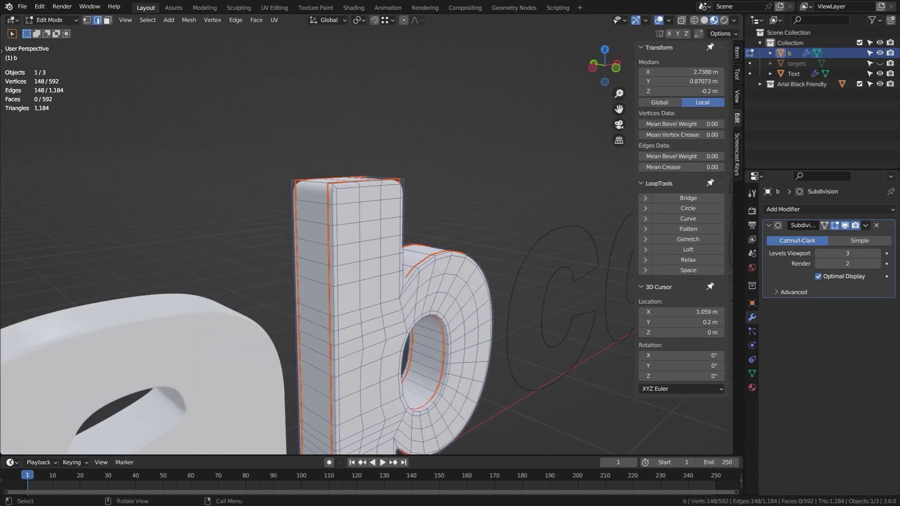
# Add an even-slid loop cut close to the b stem's top edge and mark it as a seam
pyautogui.moveTo(413, 261); pyautogui.dragTo(317, 211, button='middle')
pyautogui.scroll(5, 317, 212)
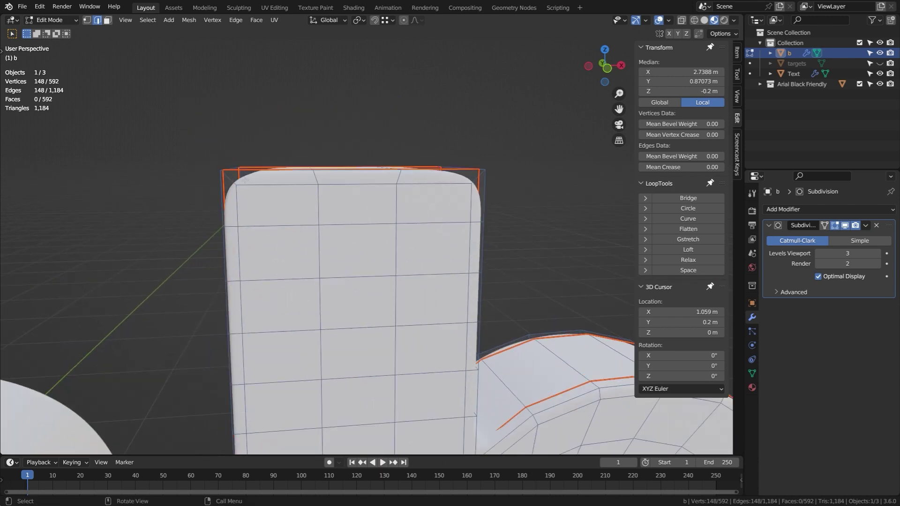
pyautogui.hotkey('ctrl', 'r')
pyautogui.click(313, 214)
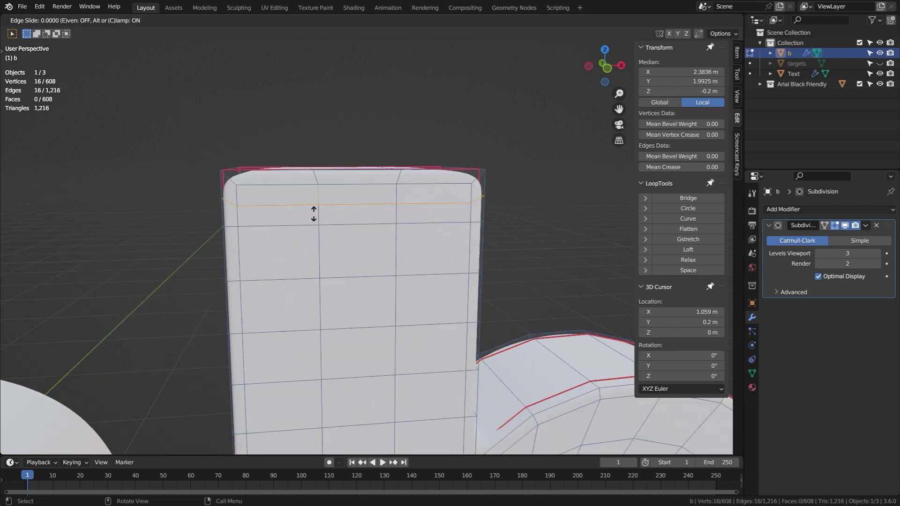
pyautogui.press('e')
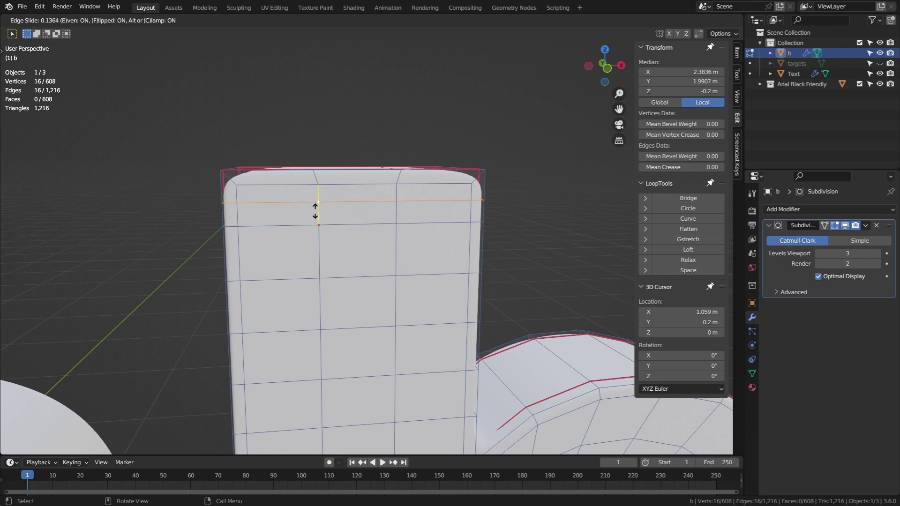
pyautogui.click(313, 197)
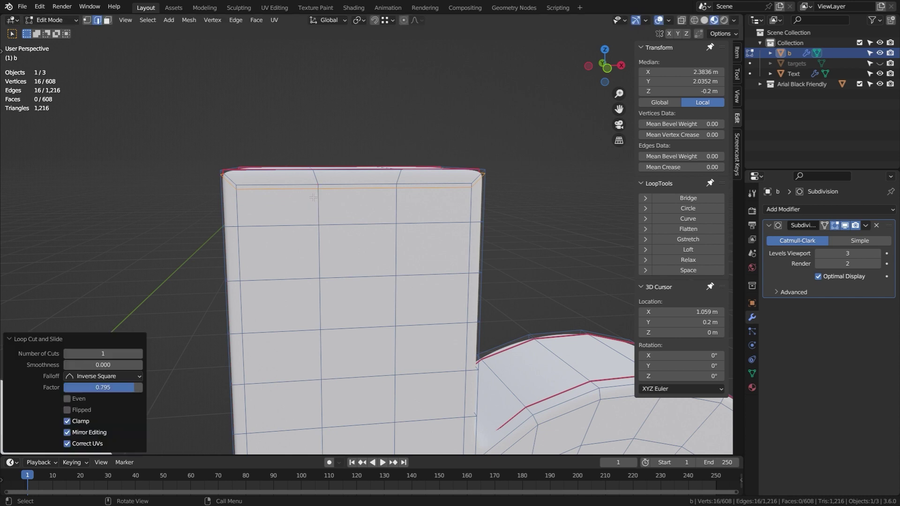
pyautogui.rightClick(309, 201)
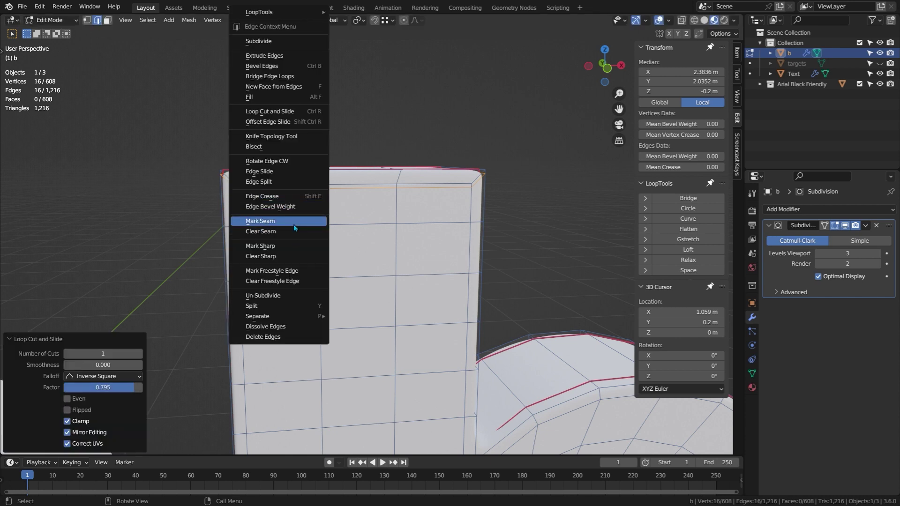
pyautogui.click(295, 218)
# Add a matching seam-marked loop close to the stem's bottom edge
pyautogui.keyDown('shift'); pyautogui.scroll(-10, 320, 280); pyautogui.keyUp('shift')
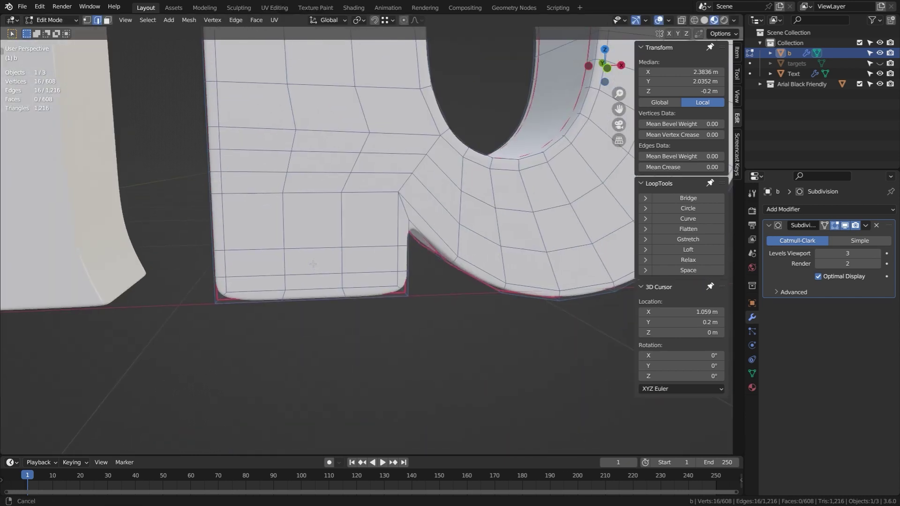
pyautogui.hotkey('ctrl', 'r')
pyautogui.click(283, 278)
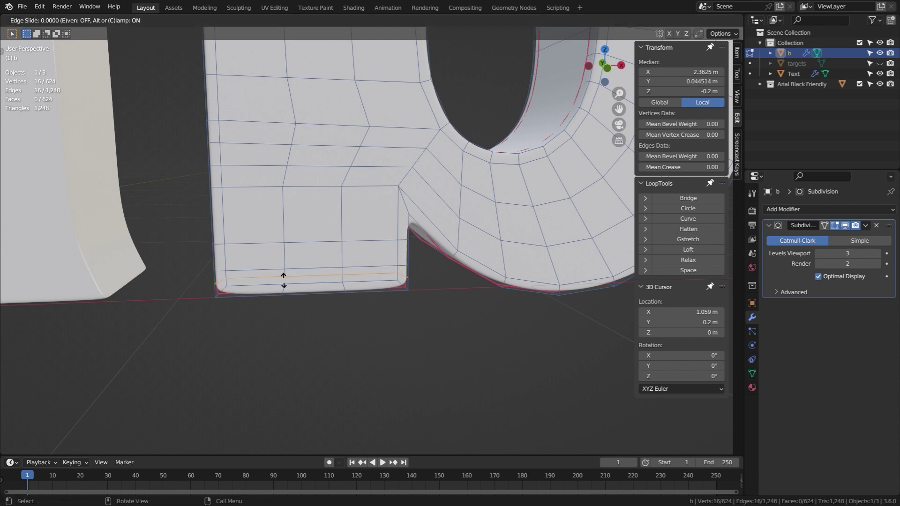
pyautogui.press('e')
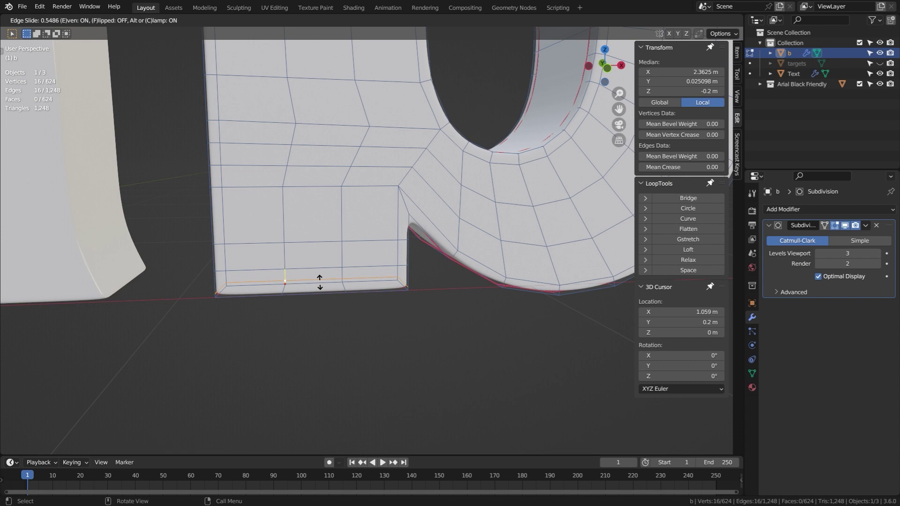
pyautogui.click(320, 281)
pyautogui.rightClick(320, 280)
pyautogui.click(320, 281)
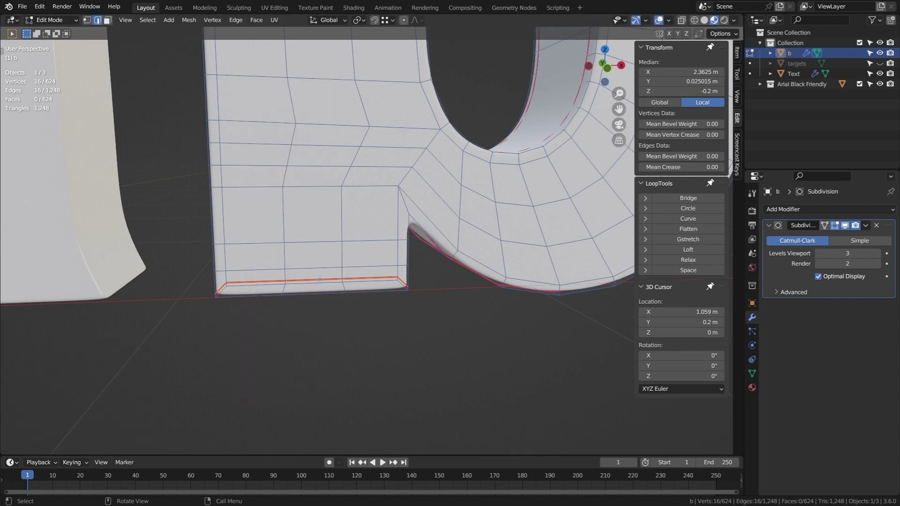
pyautogui.scroll(-8, 317, 228)
pyautogui.scroll(3, 328, 227)
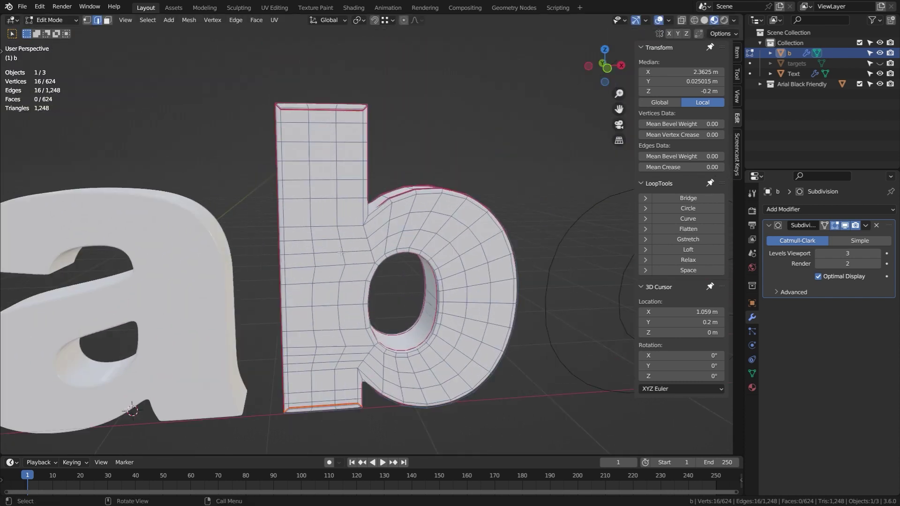
pyautogui.moveTo(375, 228)
pyautogui.mouseDown(button='middle')
pyautogui.moveTo(393, 227)
pyautogui.moveTo(370, 225)
pyautogui.mouseUp(button='middle')
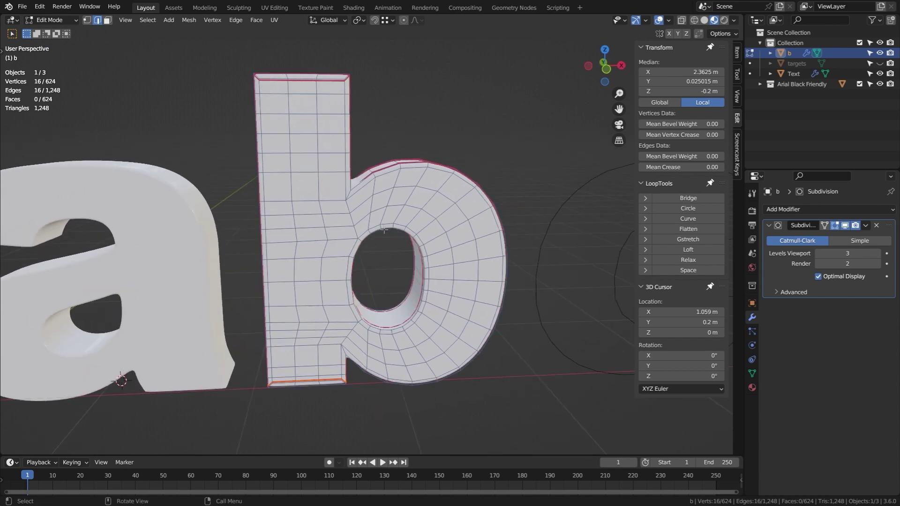
# Assign the existing Material to the b in Object Mode
pyautogui.press('Tab')
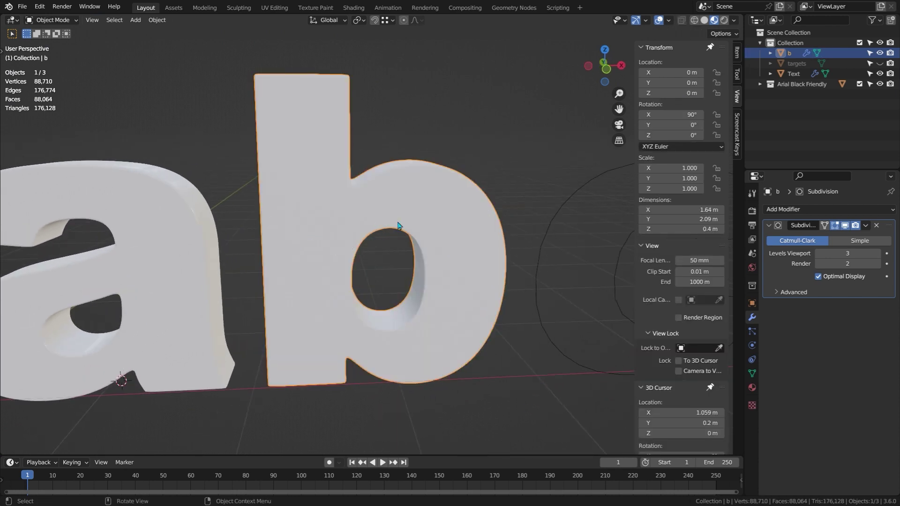
pyautogui.click(752, 387)
pyautogui.click(769, 252)
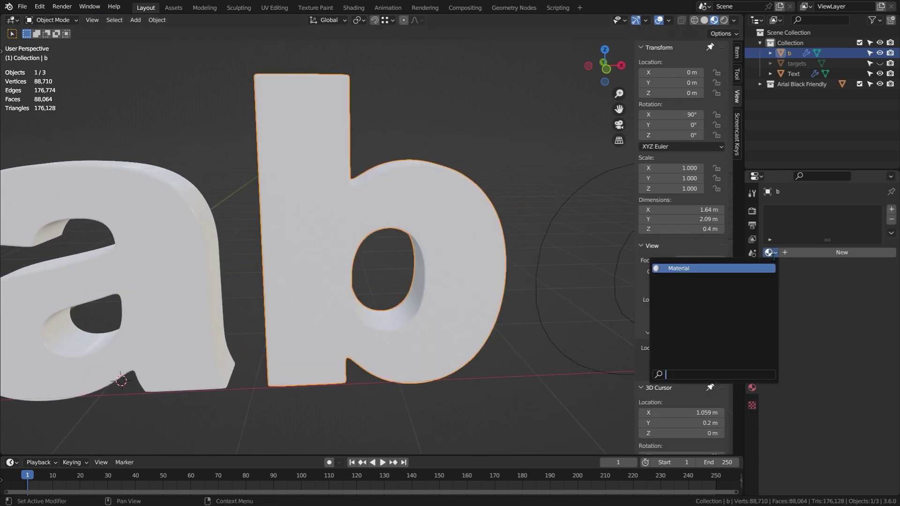
pyautogui.click(768, 264)
# Set the b's origin to its geometry and put the 3D cursor there at Z 0 m
pyautogui.rightClick(439, 223)
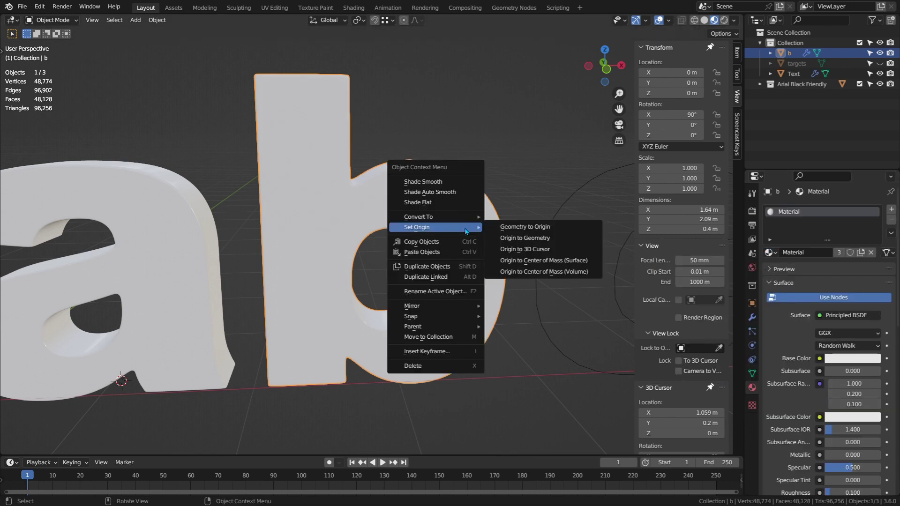
pyautogui.moveTo(464, 227)
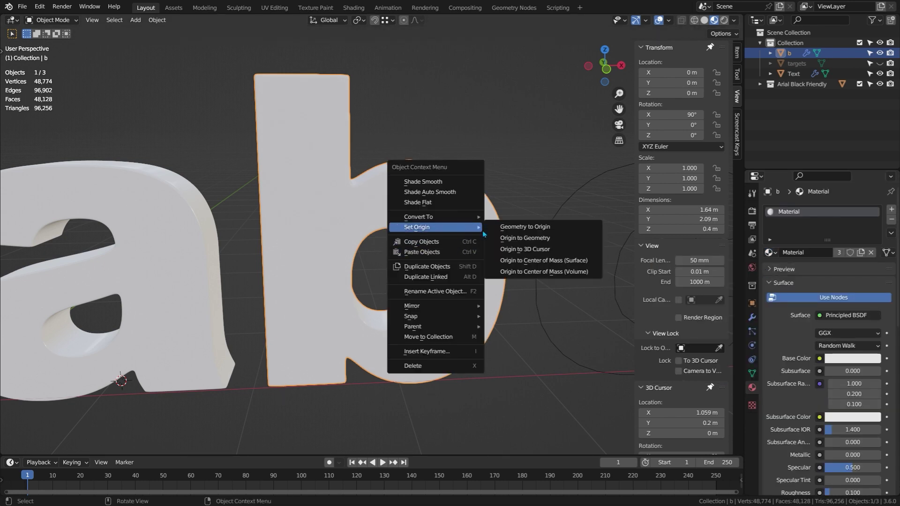
pyautogui.click(520, 238)
pyautogui.hotkey('shift', 's')
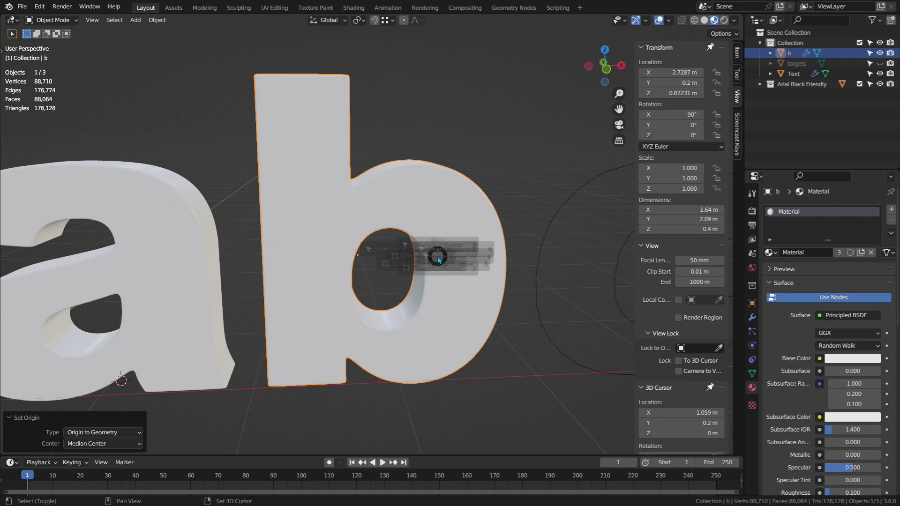
pyautogui.click(442, 316)
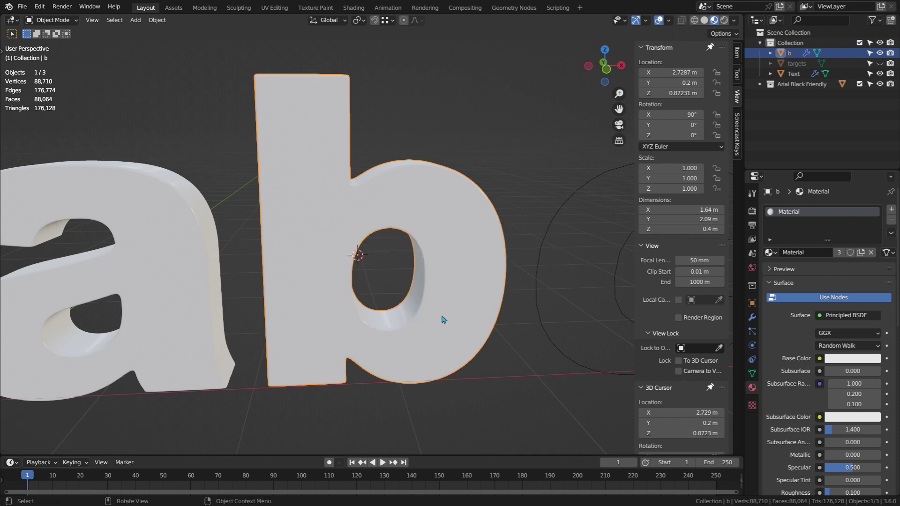
pyautogui.doubleClick(684, 433)
pyautogui.write('0')
pyautogui.press('Return')
# Move the b's origin to the ground-level 3D cursor and apply its rotation
pyautogui.rightClick(427, 214)
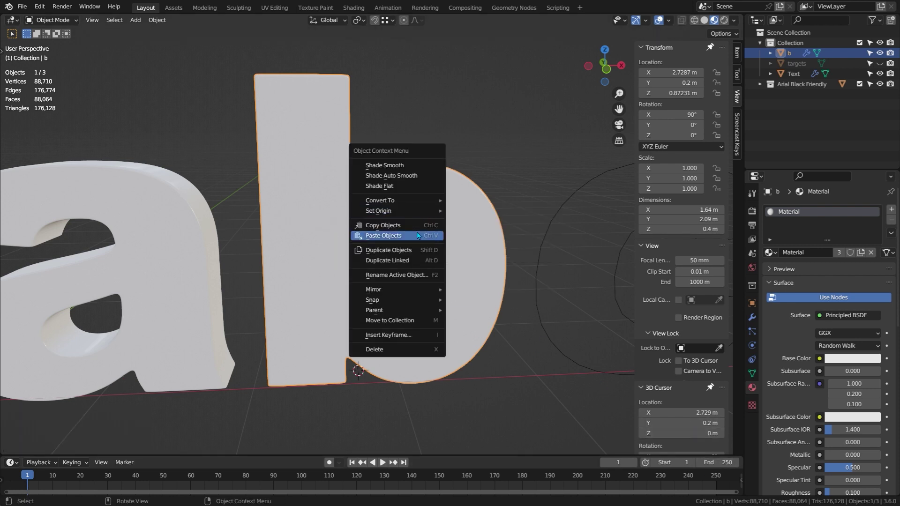
pyautogui.moveTo(409, 212)
pyautogui.click(498, 235)
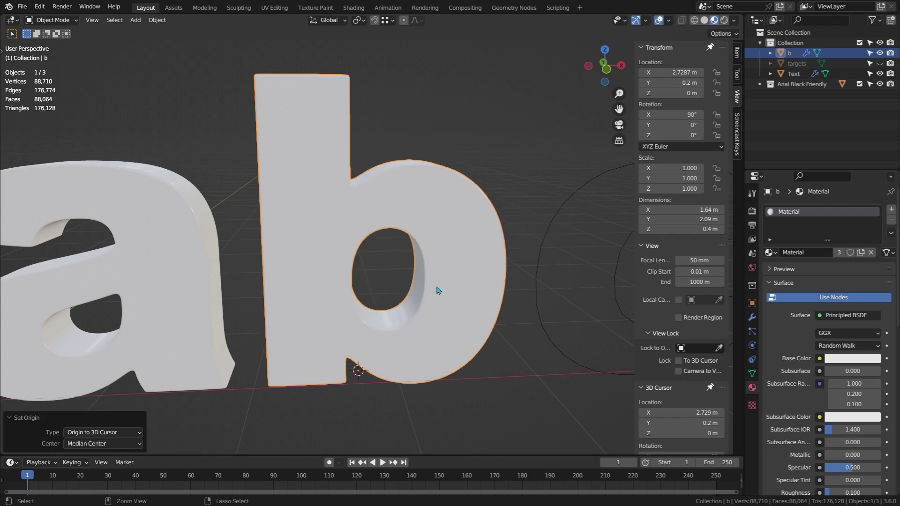
pyautogui.hotkey('ctrl', 'a')
pyautogui.press('r')
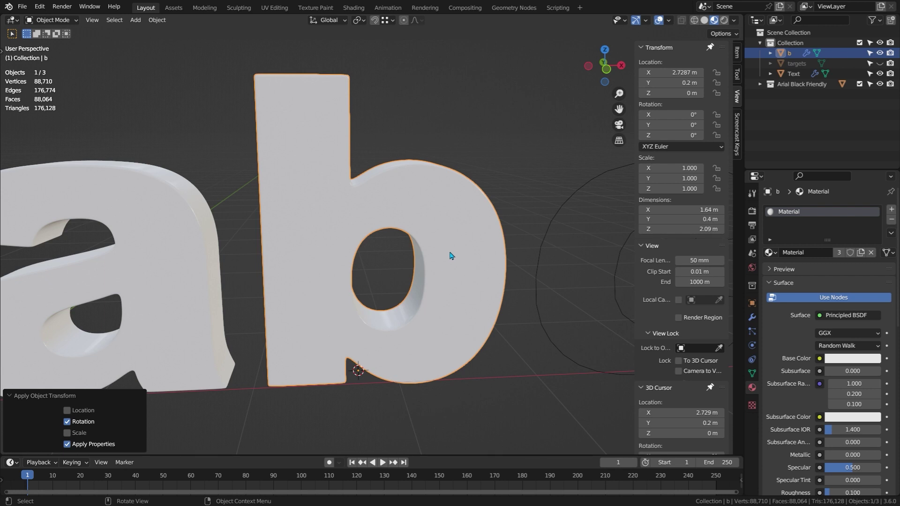
pyautogui.click(752, 317)
# Try a Simple Deform modifier twisting the b around Z, from about -159° to -360°
pyautogui.click(783, 211)
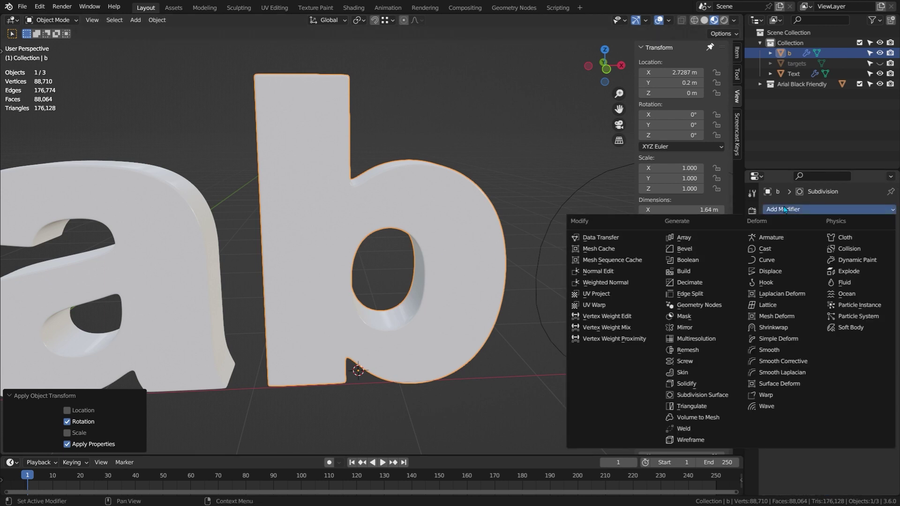
pyautogui.click(792, 333)
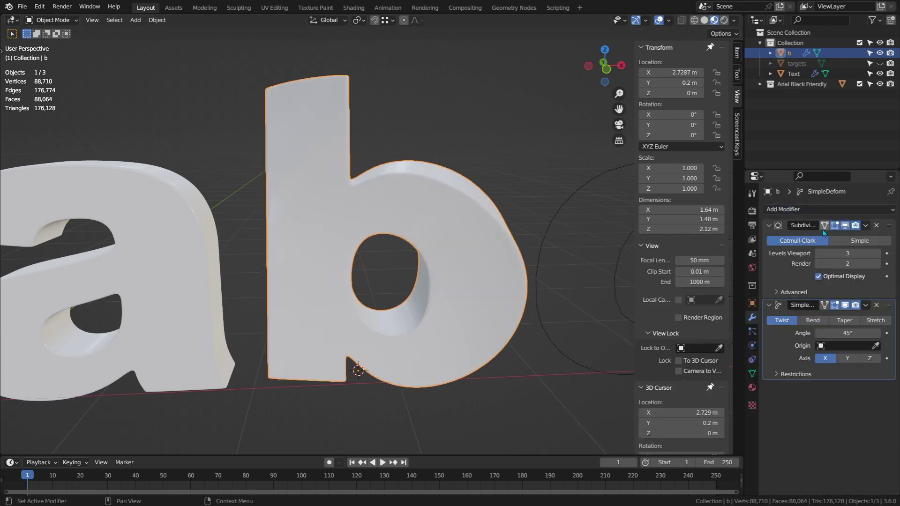
pyautogui.click(825, 301)
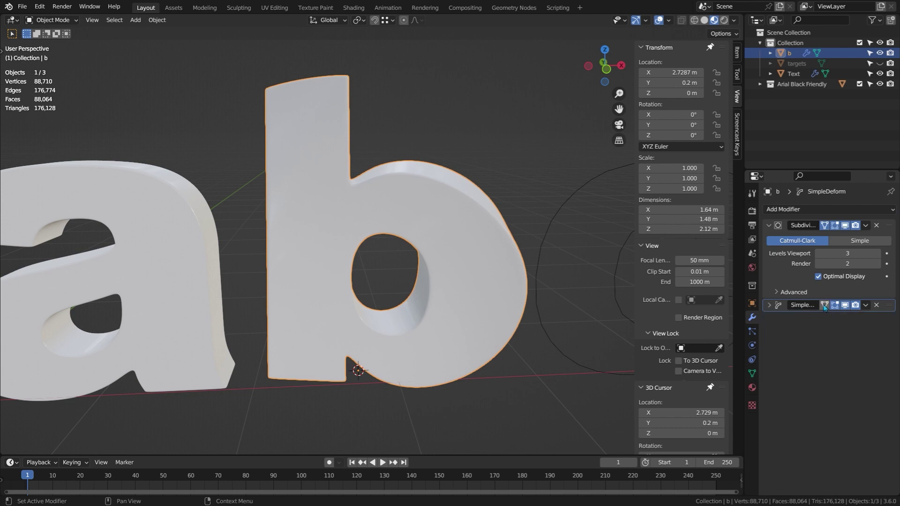
pyautogui.click(769, 305)
pyautogui.click(871, 359)
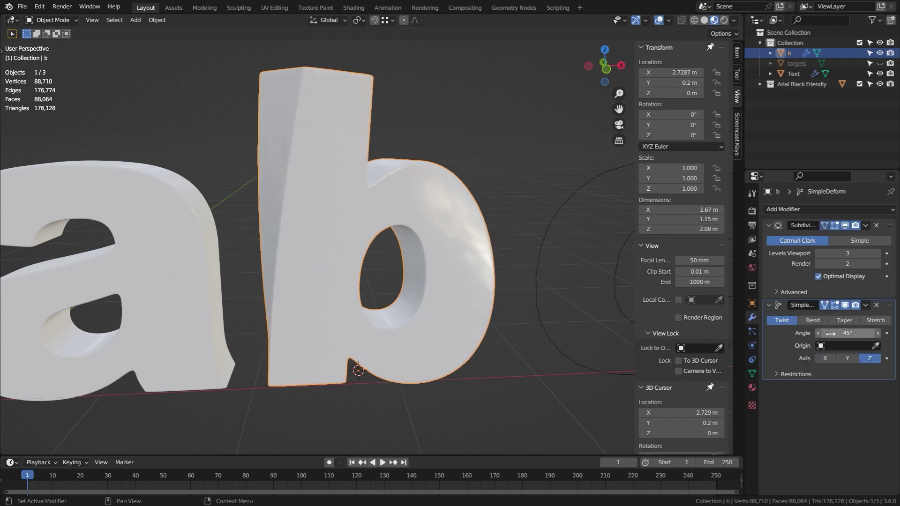
pyautogui.moveTo(848, 333); pyautogui.dragTo(750, 333)
pyautogui.moveTo(339, 274); pyautogui.dragTo(353, 261, button='middle')
# Remove the twist modifier and move the b into the Arial Black Friendly collection
pyautogui.press('Tab')
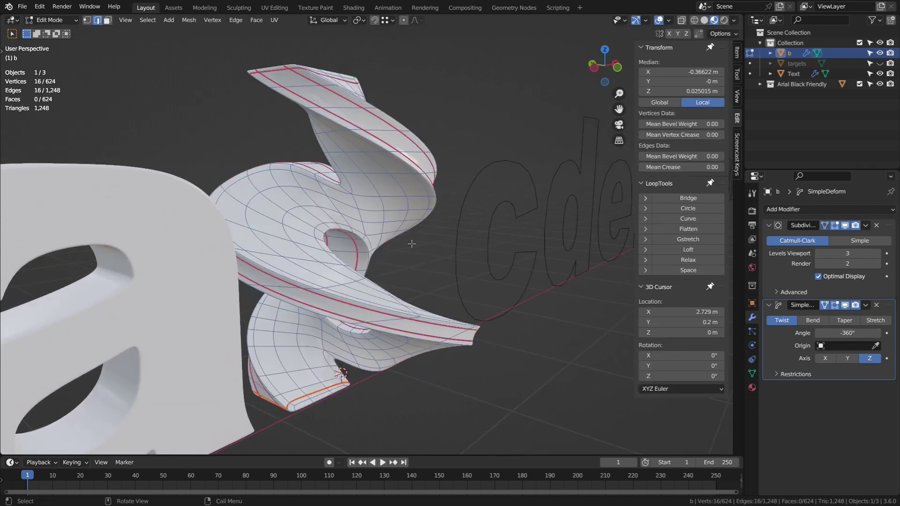
pyautogui.click(877, 332)
pyautogui.moveTo(877, 333); pyautogui.dragTo(847, 332)
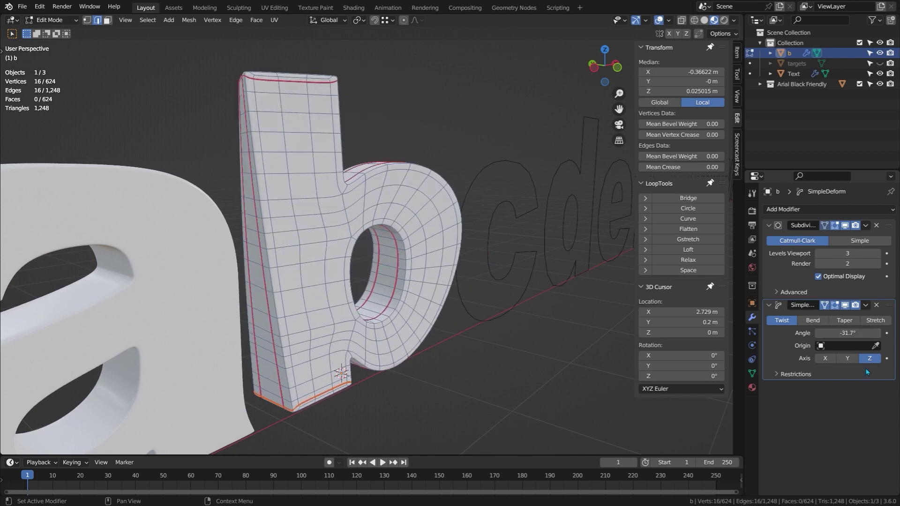
pyautogui.click(876, 305)
pyautogui.moveTo(457, 257); pyautogui.dragTo(402, 259, button='middle')
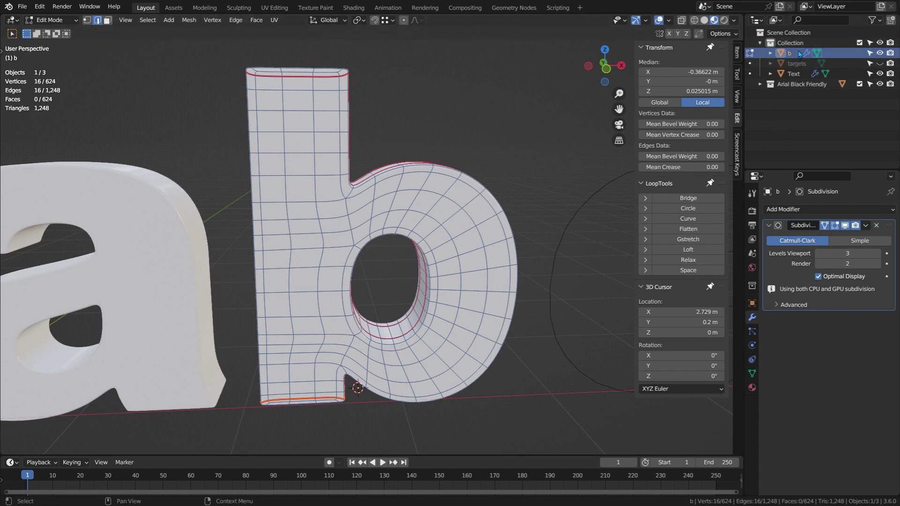
pyautogui.moveTo(798, 56); pyautogui.dragTo(772, 83)
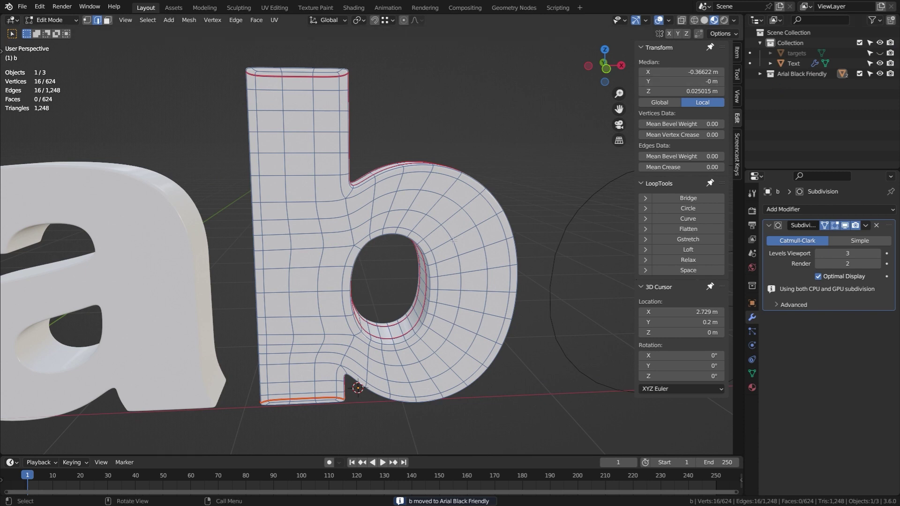
# Separate the c outline loop from the Text mesh into its own object
pyautogui.keyDown('shift'); pyautogui.moveTo(422, 243); pyautogui.dragTo(300, 244, button='middle'); pyautogui.keyUp('shift')
pyautogui.press('Tab')
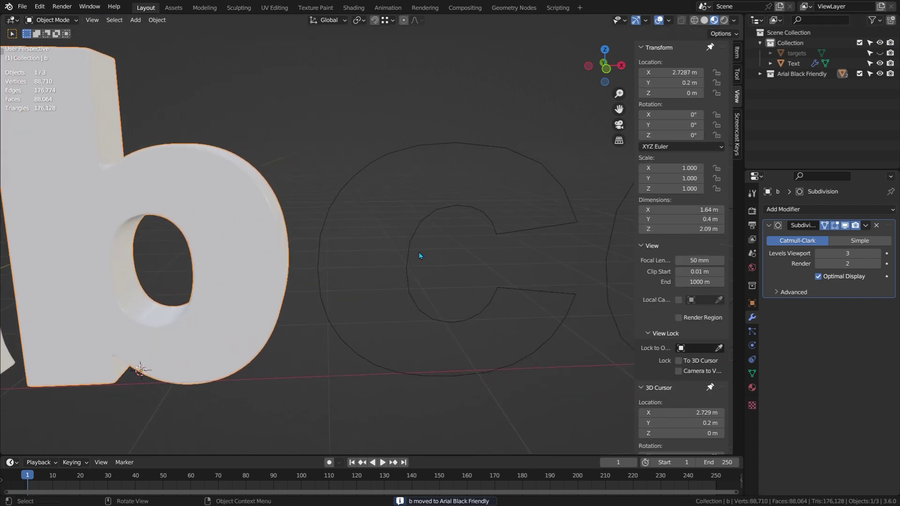
pyautogui.click(409, 253)
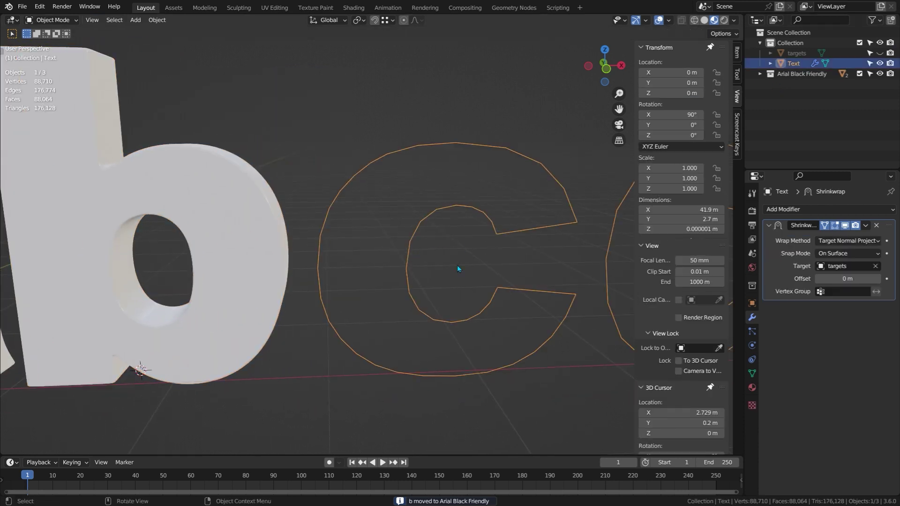
pyautogui.keyDown('shift'); pyautogui.moveTo(457, 265); pyautogui.dragTo(416, 263, button='middle'); pyautogui.keyUp('shift')
pyautogui.press('Tab')
pyautogui.press('1')
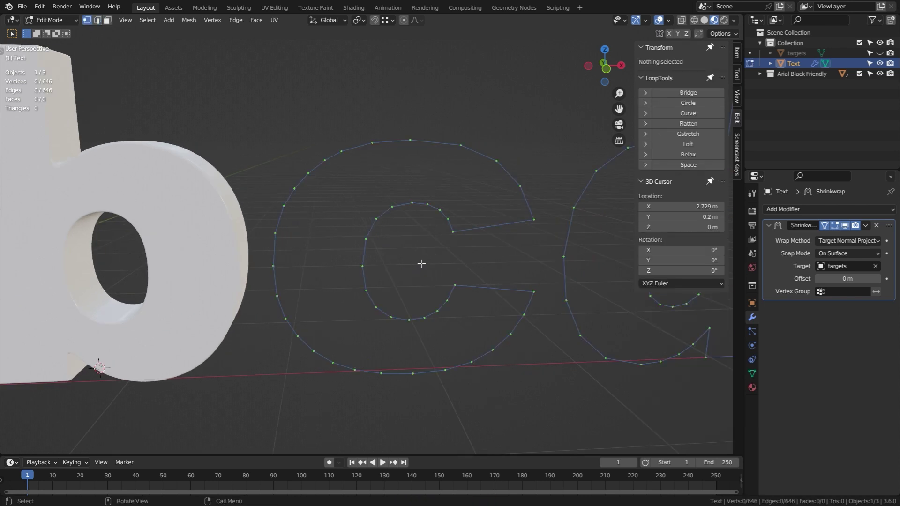
pyautogui.keyDown('alt'); pyautogui.click(379, 310); pyautogui.keyUp('alt')
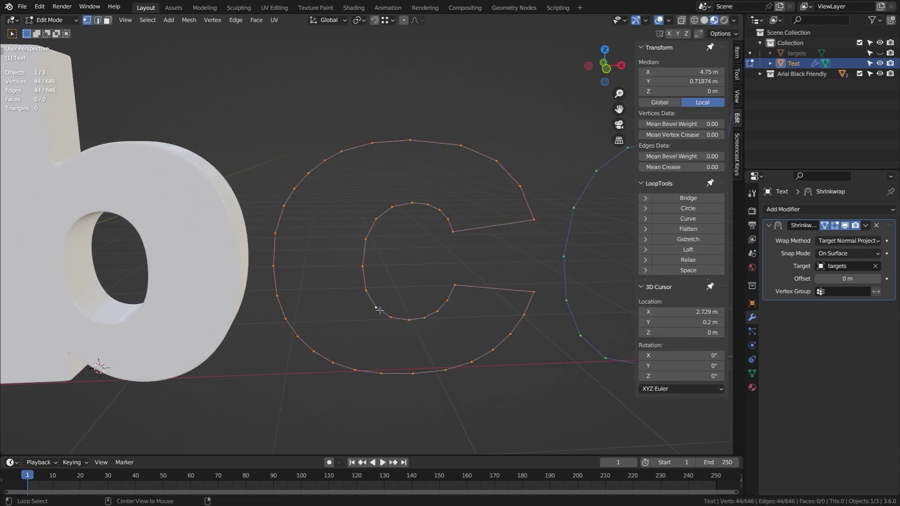
pyautogui.press('p')
pyautogui.click(408, 283)
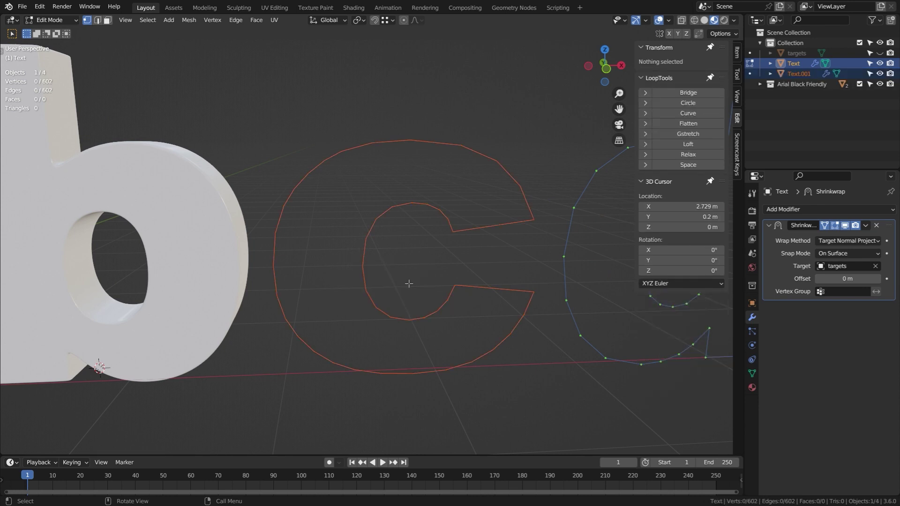
# Rename the separated outline object to 'c'
pyautogui.press('Tab')
pyautogui.click(534, 218)
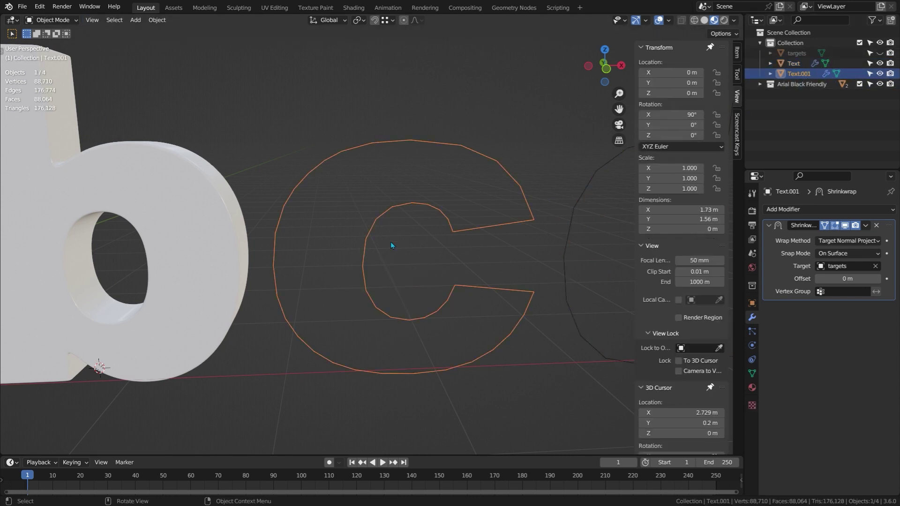
pyautogui.press('F2')
pyautogui.write('c')
pyautogui.press('Return')
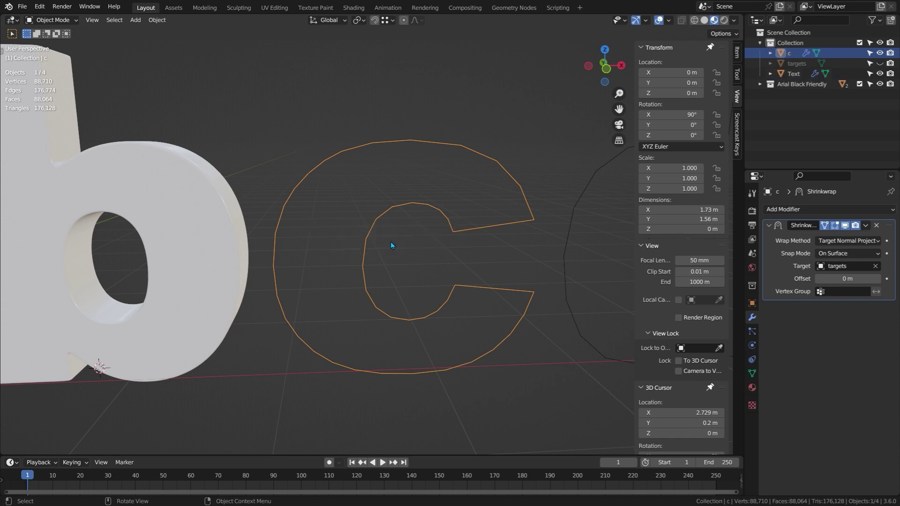
# In front view, join the c's outer-left and inner-left vertices with an edge
pyautogui.press('Tab')
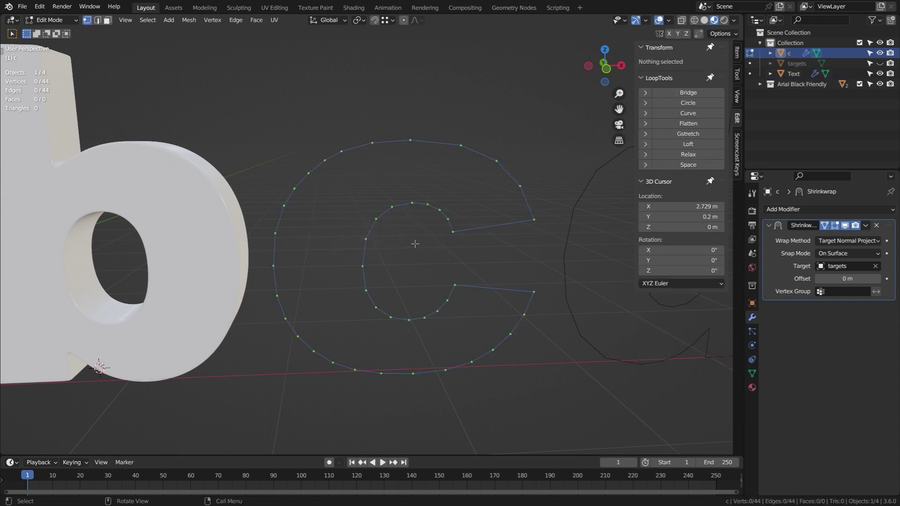
pyautogui.press('KP_1')
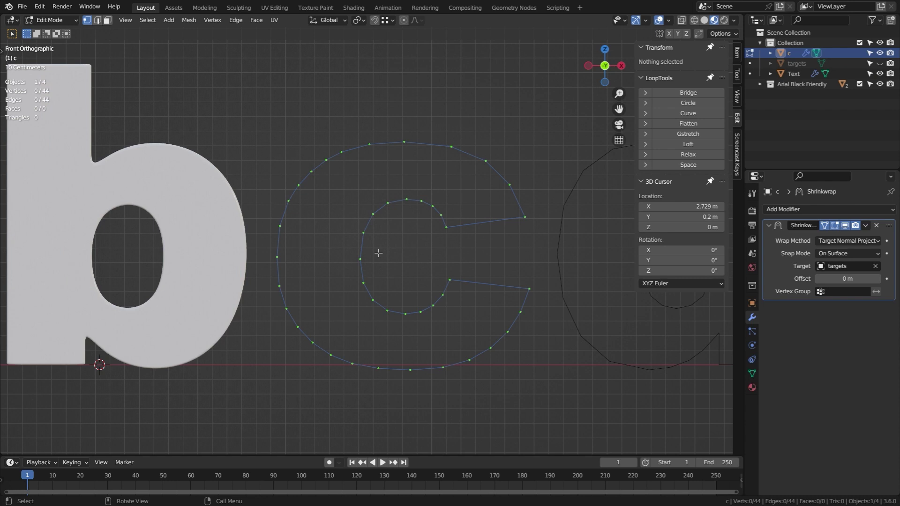
pyautogui.press('a')
pyautogui.scroll(1, 378, 253)
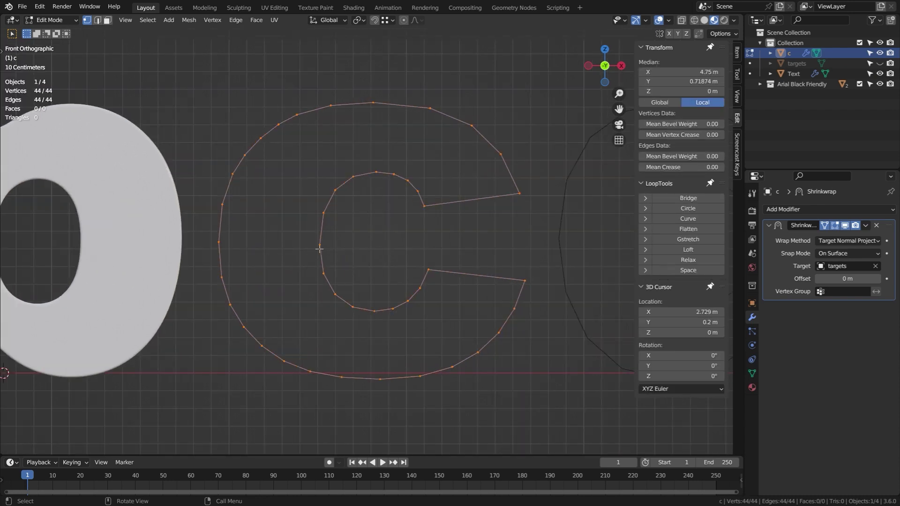
pyautogui.click(217, 241)
pyautogui.keyDown('shift'); pyautogui.click(320, 244); pyautogui.keyUp('shift')
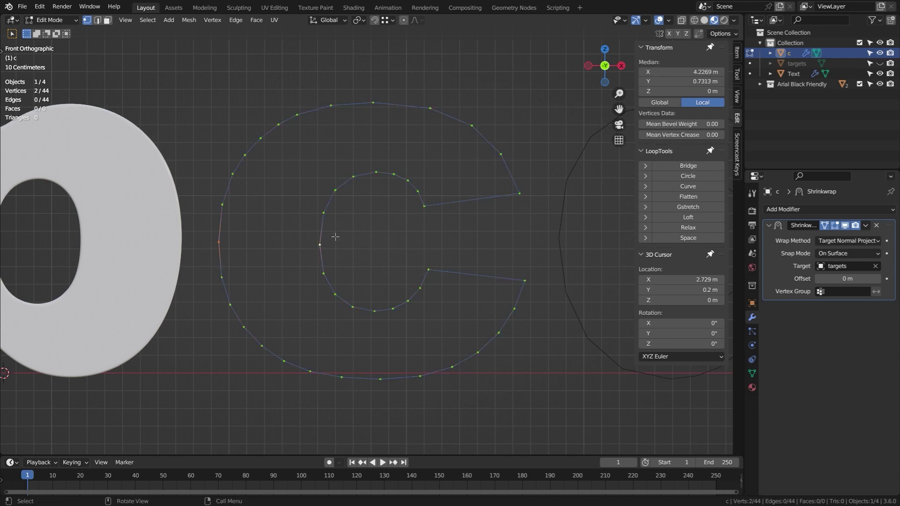
pyautogui.press('f')
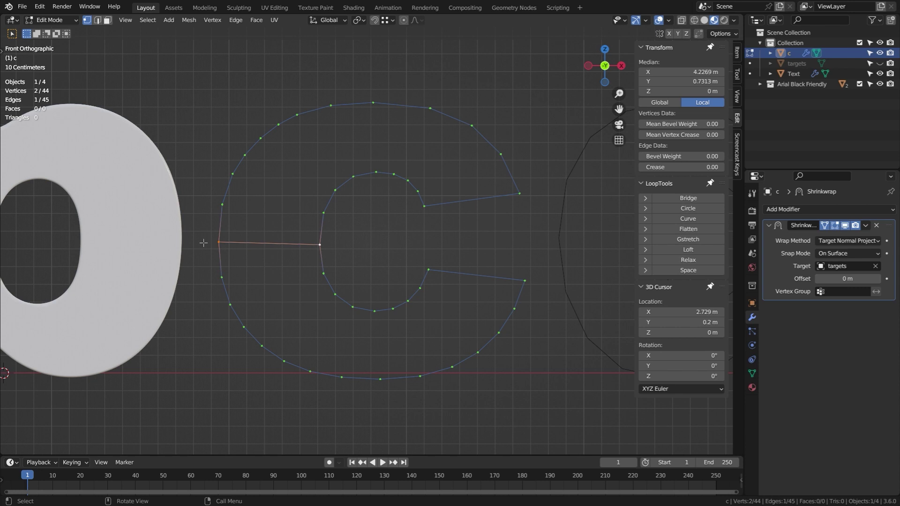
# Add four cuts to the upper inner arc and space its vertices evenly with LoopTools
pyautogui.keyDown('ctrl'); pyautogui.click(430, 108); pyautogui.keyUp('ctrl')
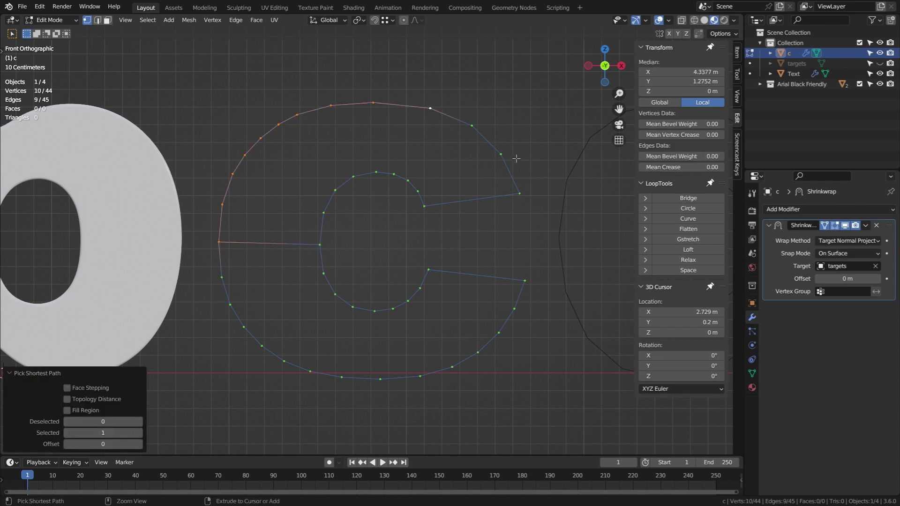
pyautogui.keyDown('ctrl'); pyautogui.click(520, 193); pyautogui.keyUp('ctrl')
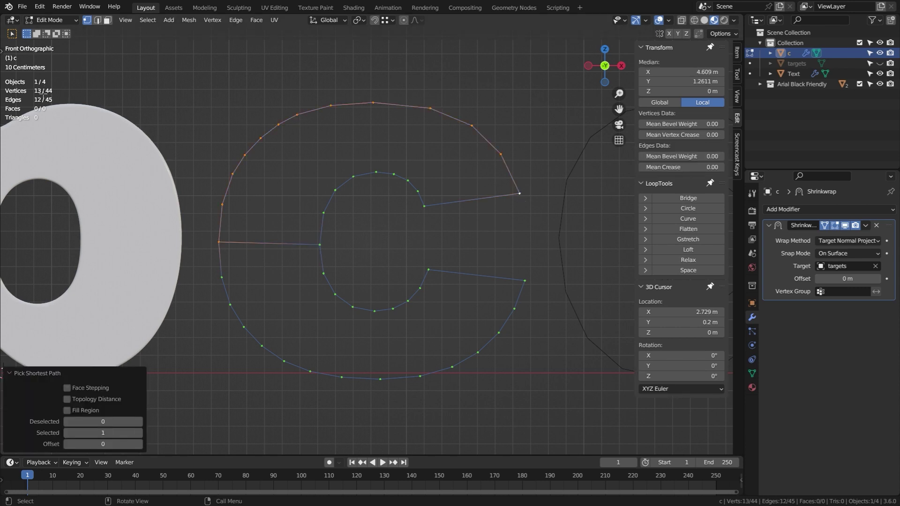
pyautogui.click(320, 244)
pyautogui.keyDown('ctrl'); pyautogui.click(376, 172); pyautogui.keyUp('ctrl')
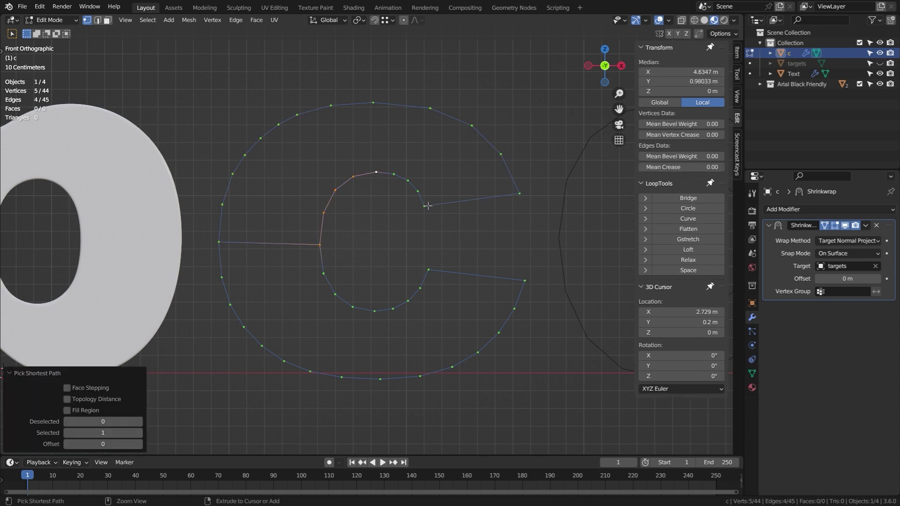
pyautogui.keyDown('ctrl'); pyautogui.click(424, 206); pyautogui.keyUp('ctrl')
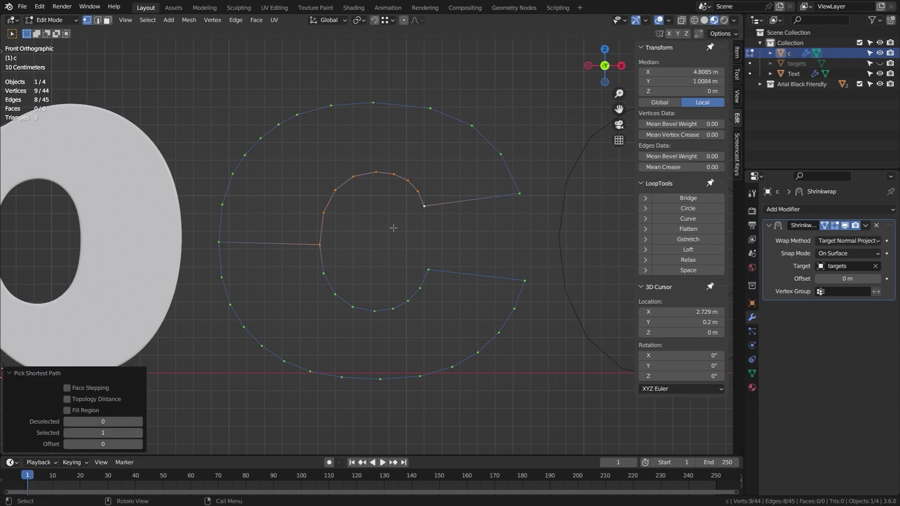
pyautogui.hotkey('ctrl', 'r')
pyautogui.scroll(3, 353, 187)
pyautogui.click(353, 187)
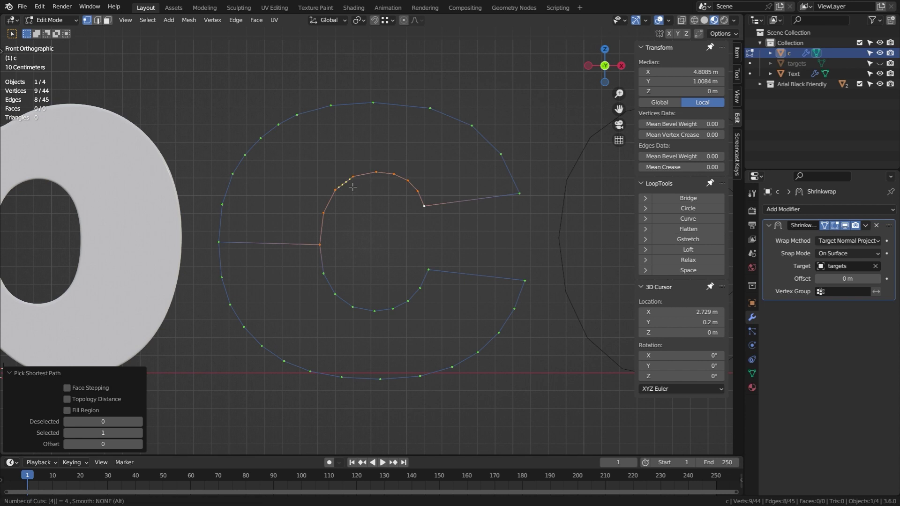
pyautogui.click(353, 187)
pyautogui.click(319, 244)
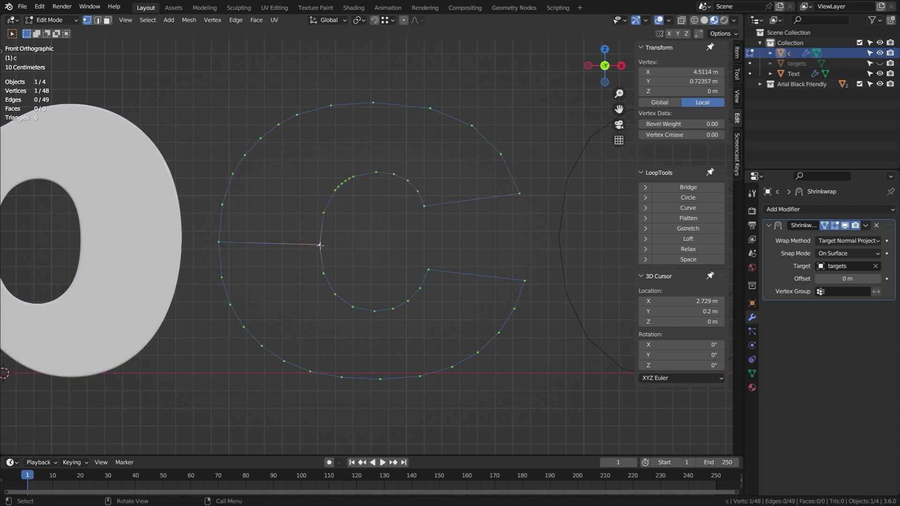
pyautogui.keyDown('ctrl'); pyautogui.click(425, 205); pyautogui.keyUp('ctrl')
pyautogui.click(682, 271)
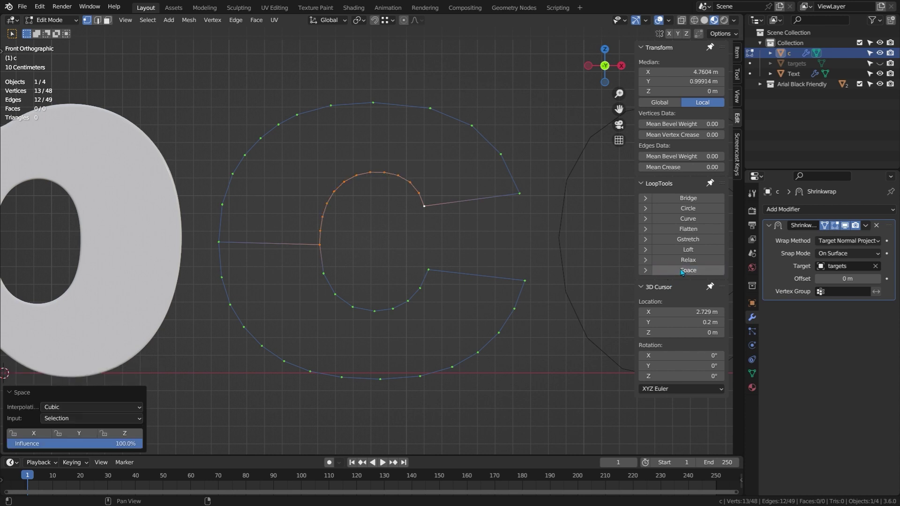
# Select the c's outer outline and lower inner curve as paths
pyautogui.click(218, 242)
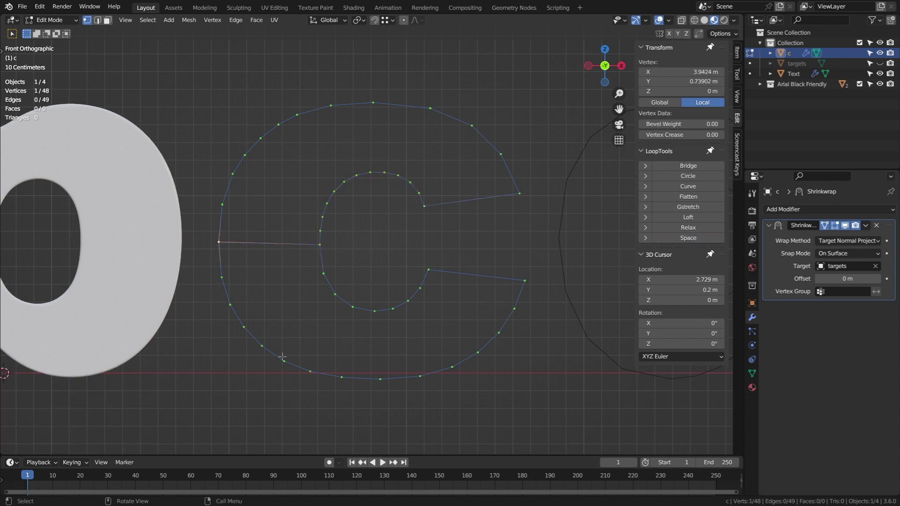
pyautogui.keyDown('ctrl'); pyautogui.click(341, 377); pyautogui.keyUp('ctrl')
pyautogui.keyDown('ctrl'); pyautogui.click(460, 368); pyautogui.keyUp('ctrl')
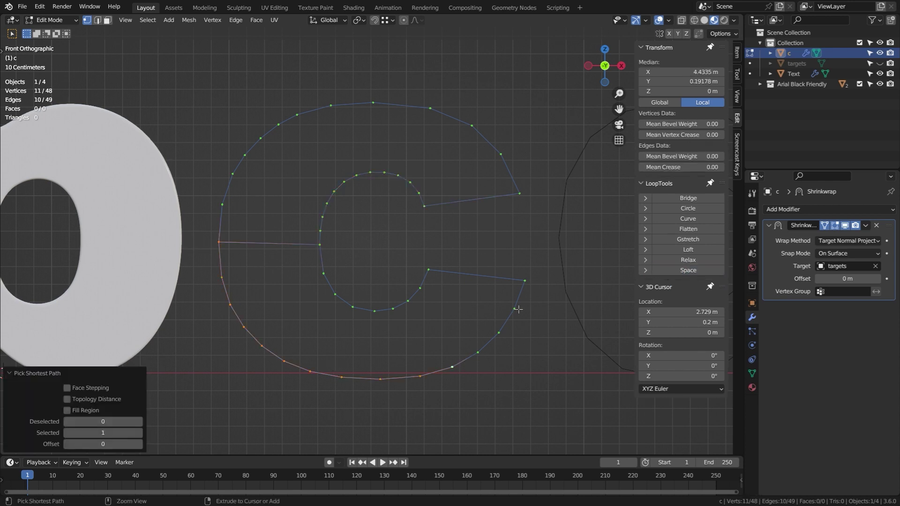
pyautogui.keyDown('ctrl'); pyautogui.click(524, 280); pyautogui.keyUp('ctrl')
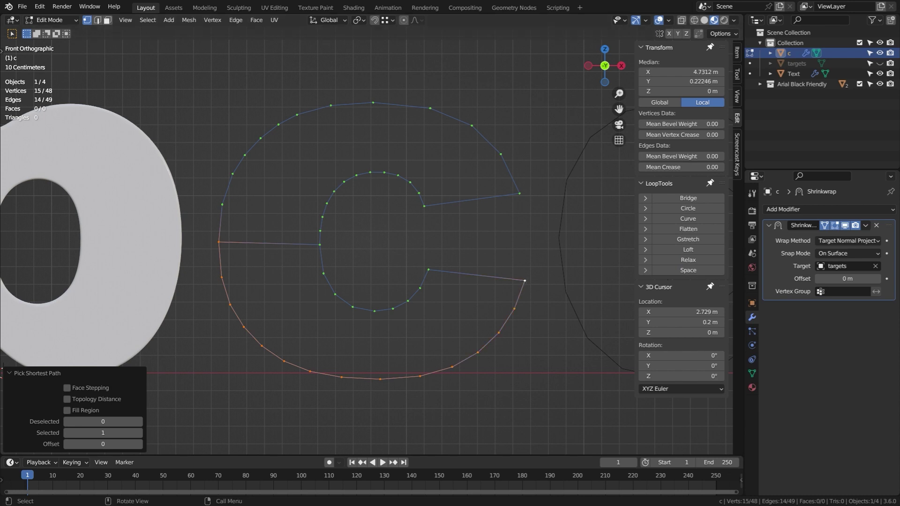
pyautogui.click(319, 244)
pyautogui.keyDown('ctrl'); pyautogui.click(392, 308); pyautogui.keyUp('ctrl')
pyautogui.keyDown('ctrl'); pyautogui.click(428, 269); pyautogui.keyUp('ctrl')
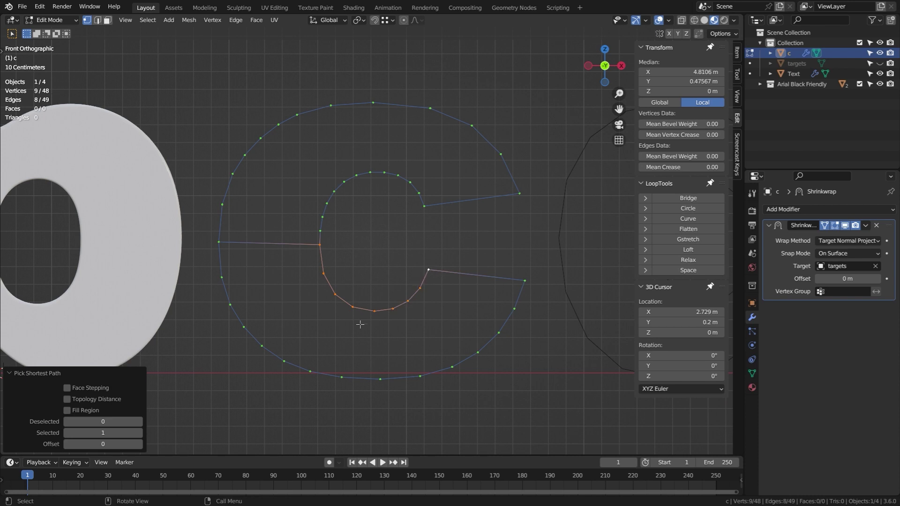
# Add six cuts to the lower inner curve, space them evenly, and select the bridging edge
pyautogui.hotkey('ctrl', 'r')
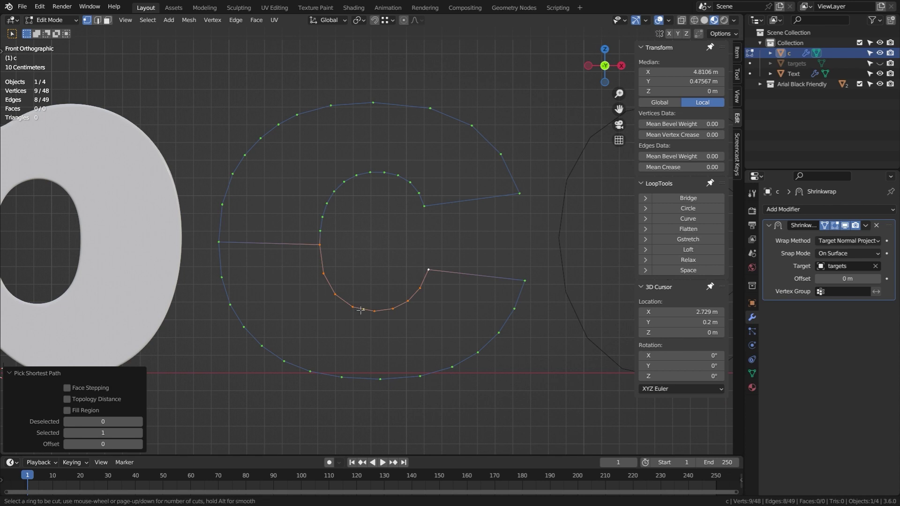
pyautogui.scroll(5, 361, 310)
pyautogui.click(360, 310)
pyautogui.click(360, 310)
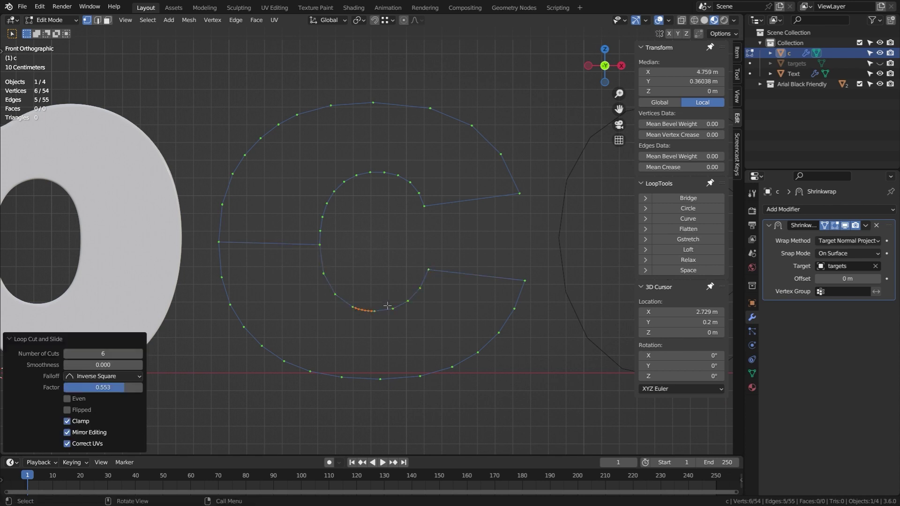
pyautogui.keyDown('shift'); pyautogui.click(321, 246); pyautogui.keyUp('shift')
pyautogui.keyDown('ctrl'); pyautogui.click(428, 270); pyautogui.keyUp('ctrl')
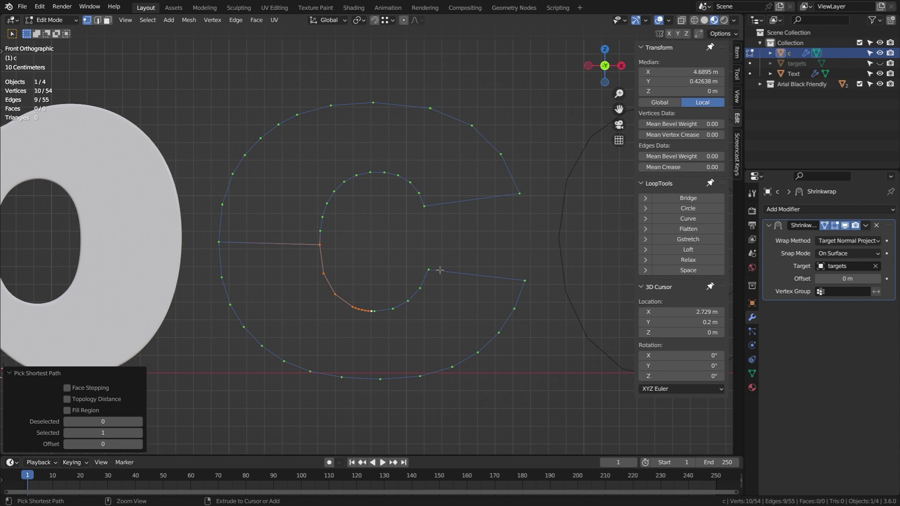
pyautogui.click(688, 271)
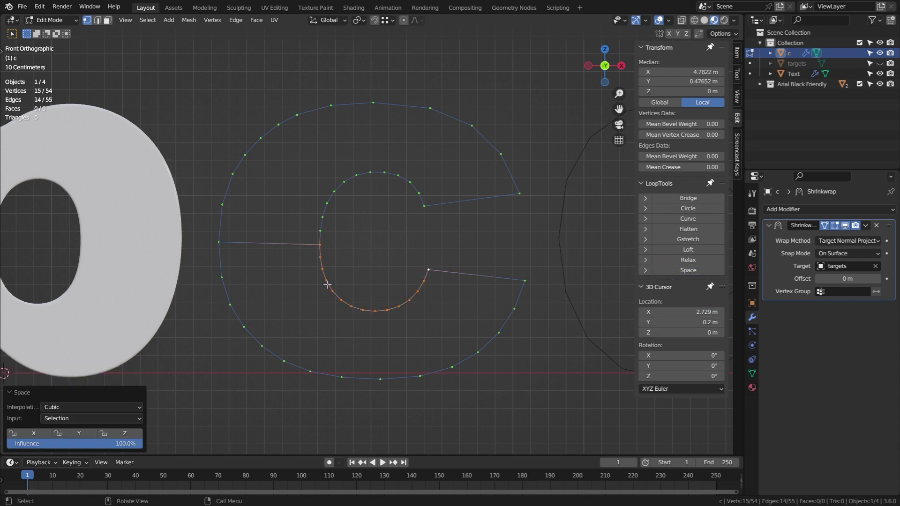
pyautogui.press('2')
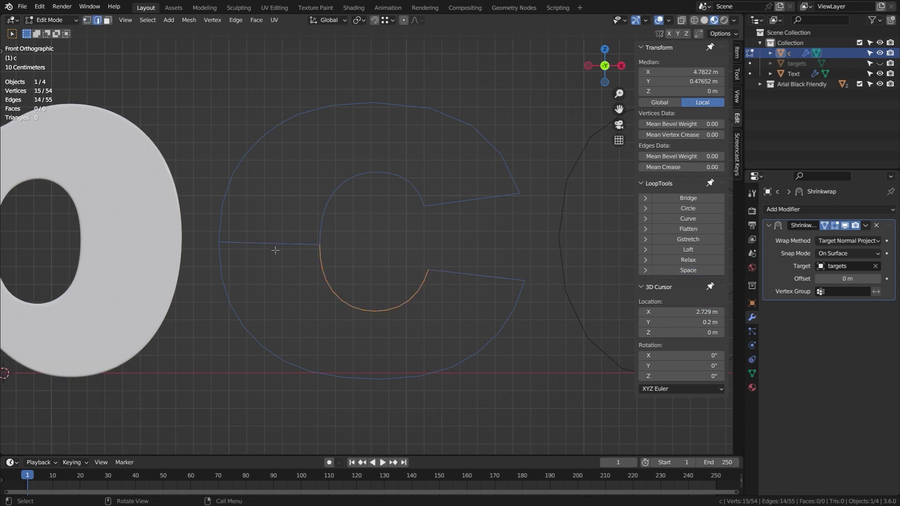
pyautogui.click(275, 241)
# Delete the bridging edge and apply the c's Shrinkwrap modifier
pyautogui.press('x')
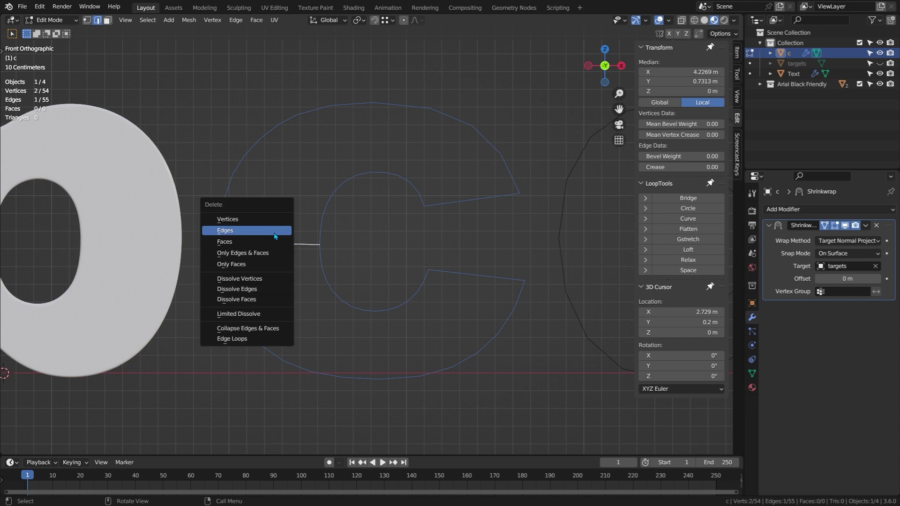
pyautogui.click(275, 231)
pyautogui.press('Tab')
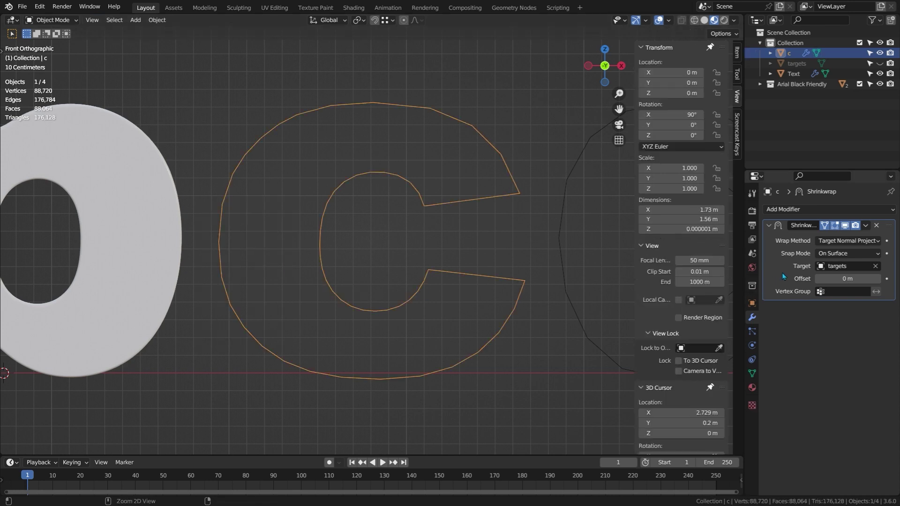
pyautogui.hotkey('ctrl', 'a')
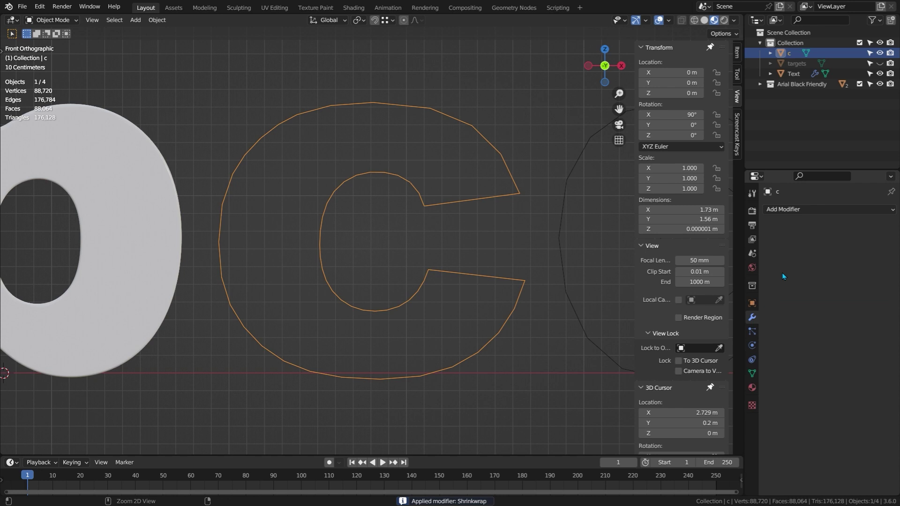
# Fill the c outline, inset it by 0.001, then delete the face to leave doubled loops
pyautogui.press('Tab')
pyautogui.press('1')
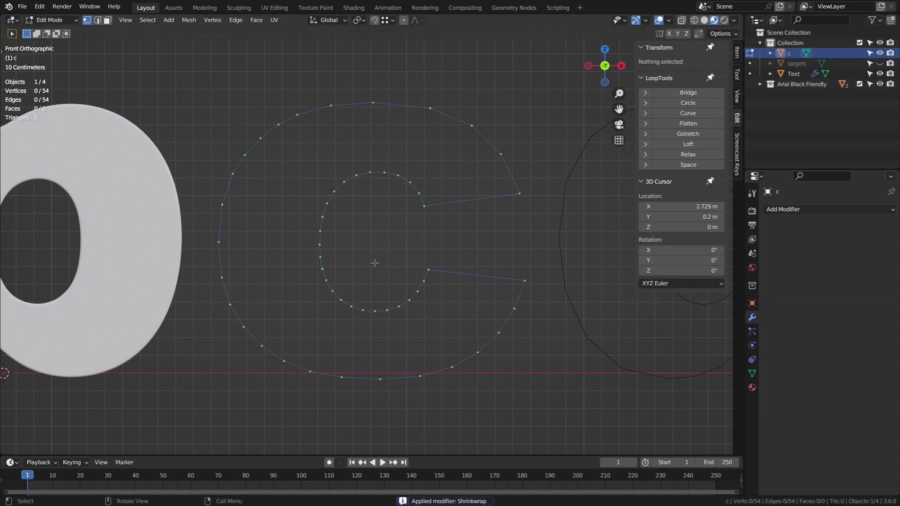
pyautogui.press('a')
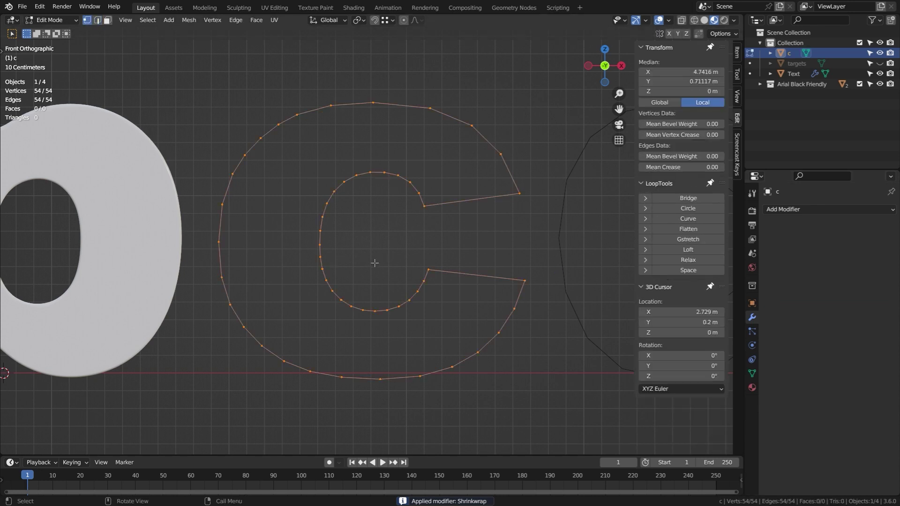
pyautogui.press('f')
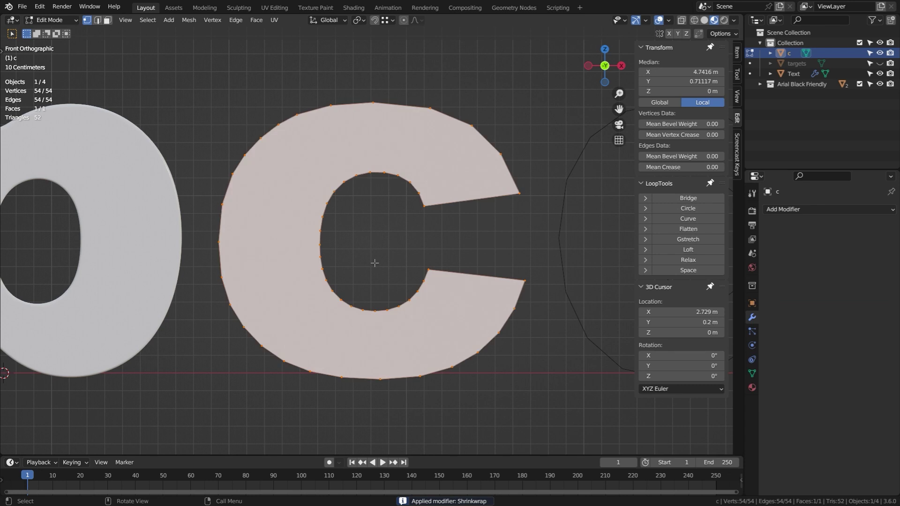
pyautogui.write('i0.001')
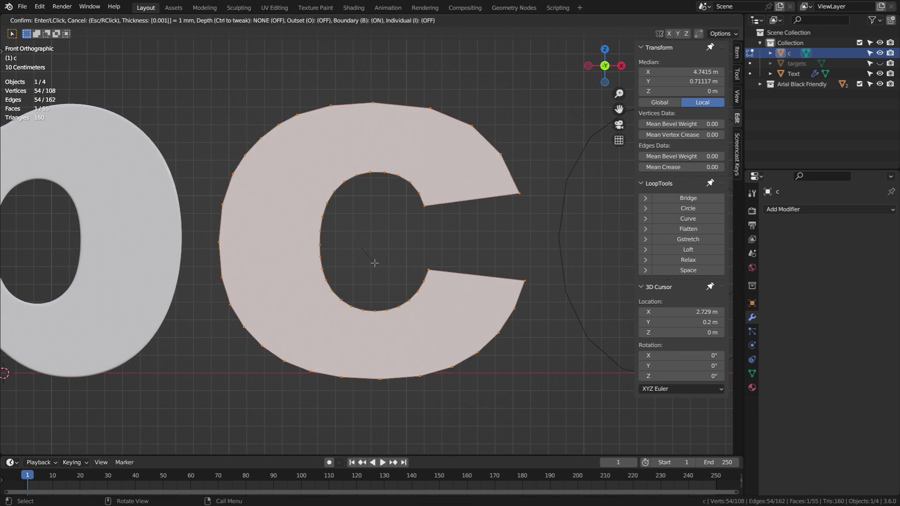
pyautogui.press('Return')
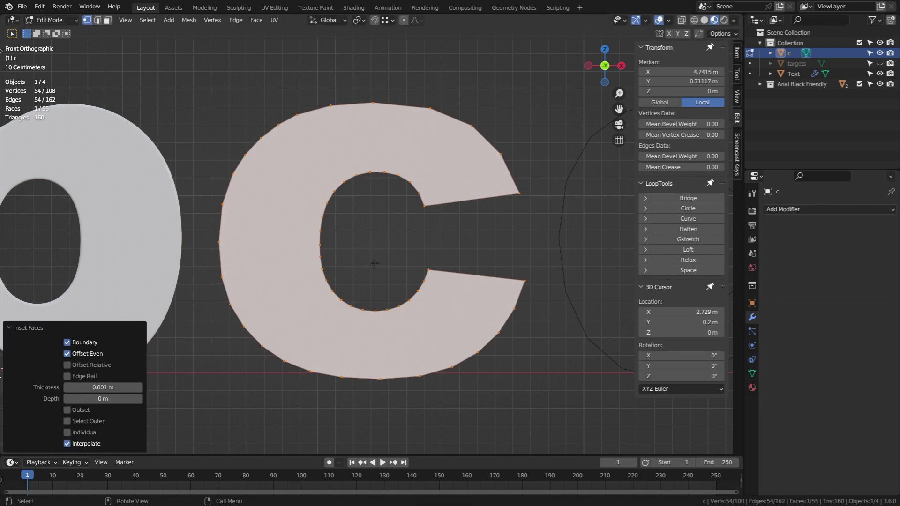
pyautogui.press('x')
pyautogui.click(373, 279)
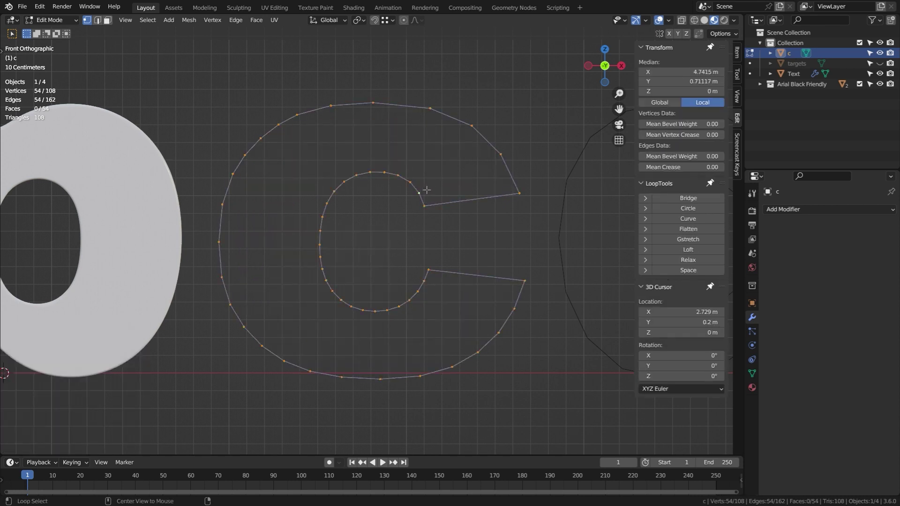
# Slide the doubled outline edges by -30 and fill quad faces all around the c
pyautogui.press('g')
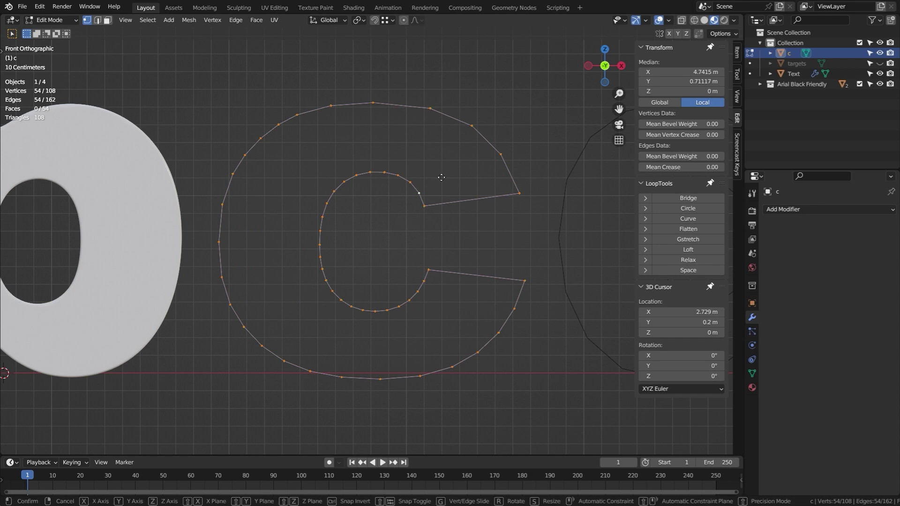
pyautogui.press('g')
pyautogui.write('c')
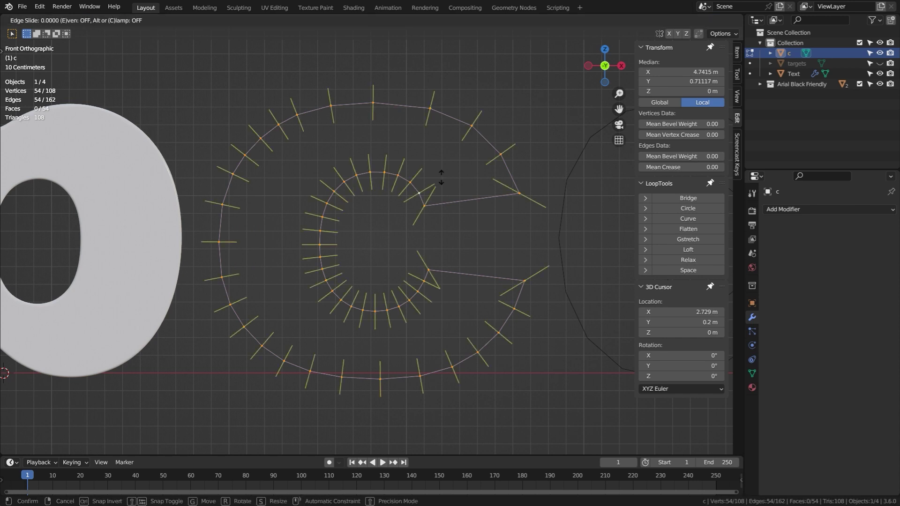
pyautogui.write('-30')
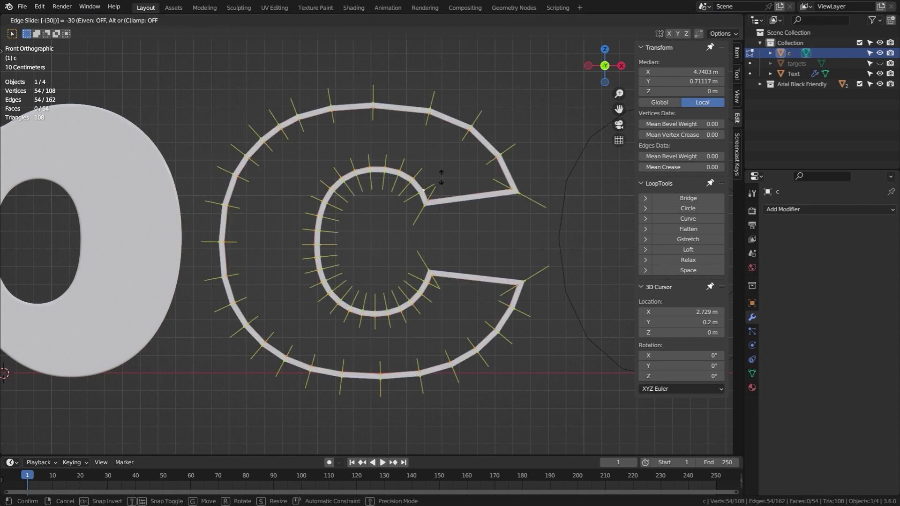
pyautogui.press('Return')
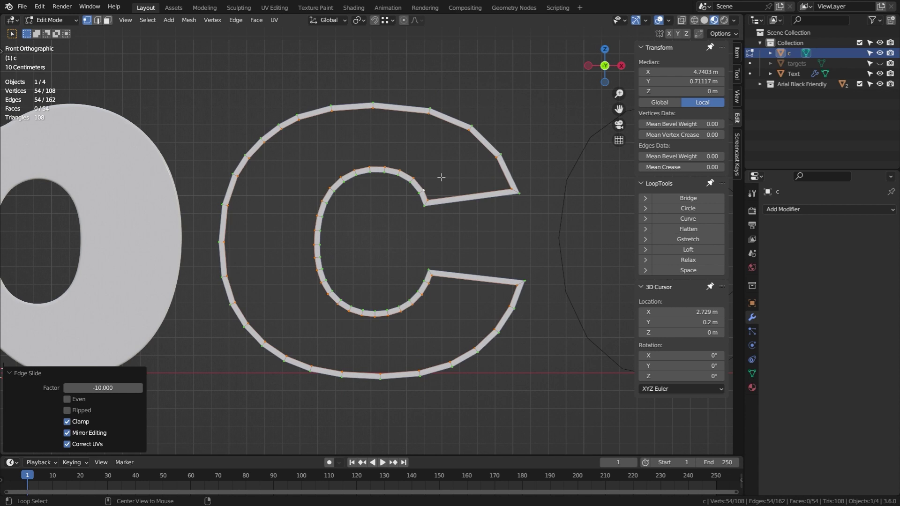
pyautogui.press('2')
pyautogui.click(466, 289)
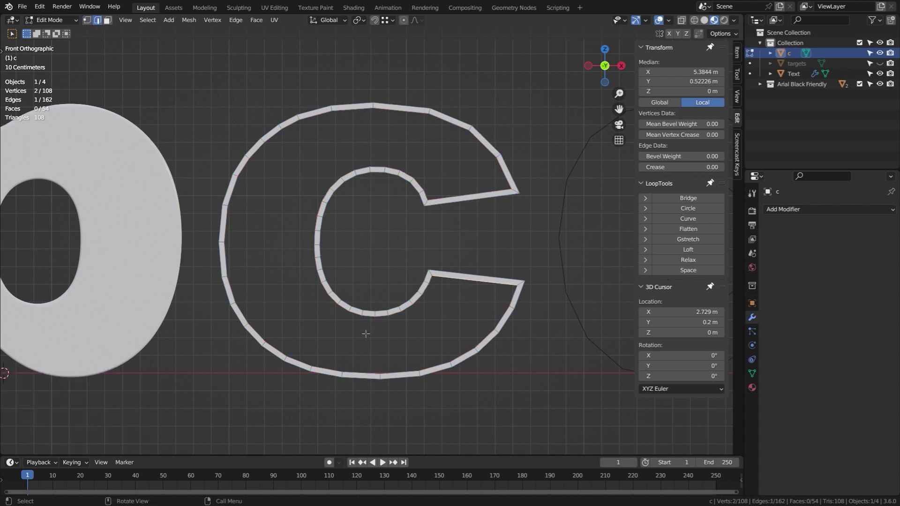
pyautogui.press('f')
pyautogui.press('f')
pyautogui.press('f')
pyautogui.press('f')
pyautogui.press('f')
pyautogui.press('f')
pyautogui.press('f')
pyautogui.press('f')
pyautogui.press('f')
pyautogui.press('f')
pyautogui.press('f')
pyautogui.press('f')
pyautogui.press('f')
pyautogui.press('f')
pyautogui.press('f')
pyautogui.press('f')
pyautogui.press('f')
pyautogui.press('f')
pyautogui.press('f')
pyautogui.press('f')
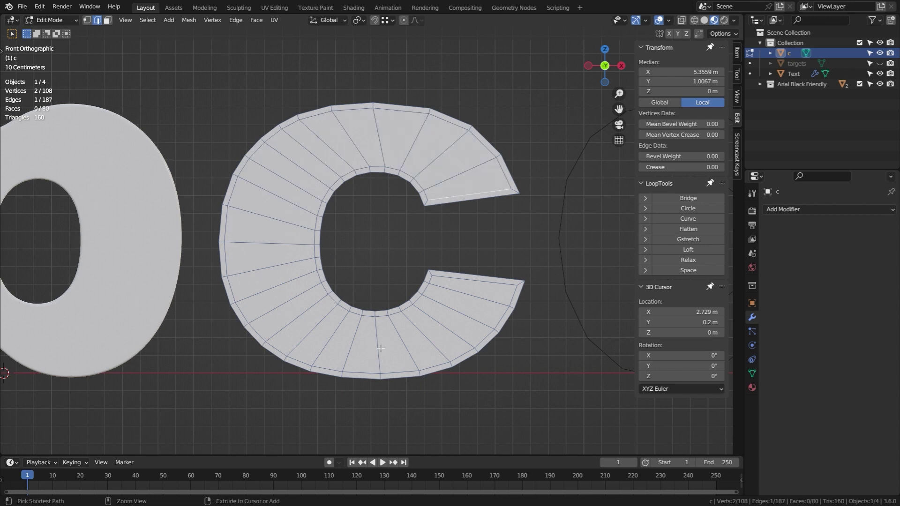
# Add two centred edge loops running along the C mesh
pyautogui.hotkey('ctrl', 'r')
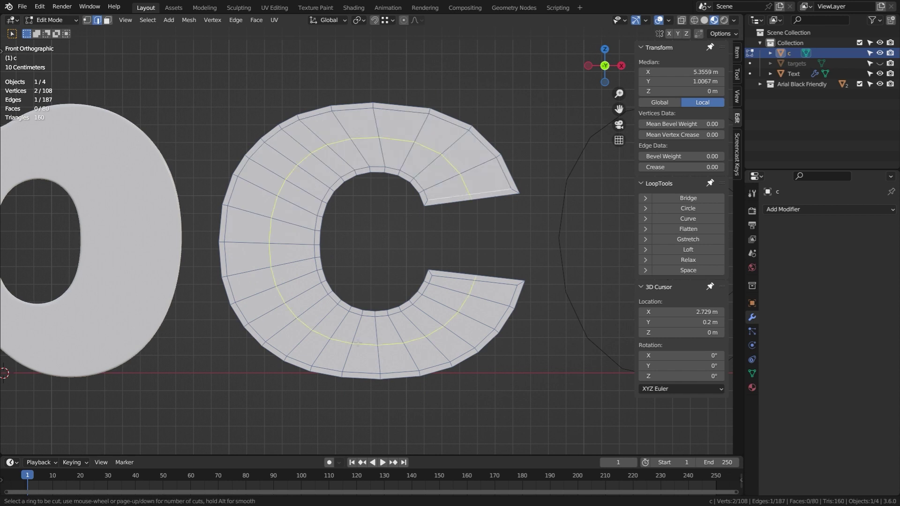
pyautogui.scroll(1, 358, 343)
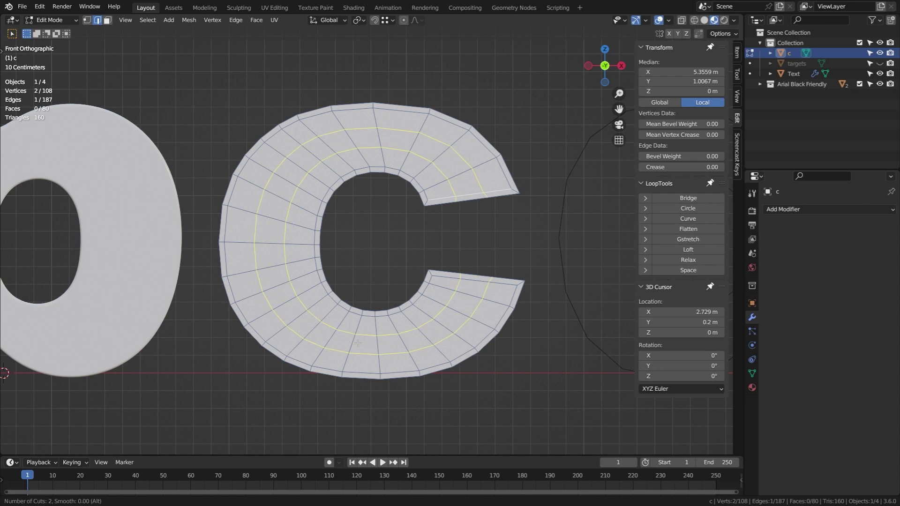
pyautogui.click(358, 344)
pyautogui.rightClick(357, 344)
pyautogui.click(496, 286)
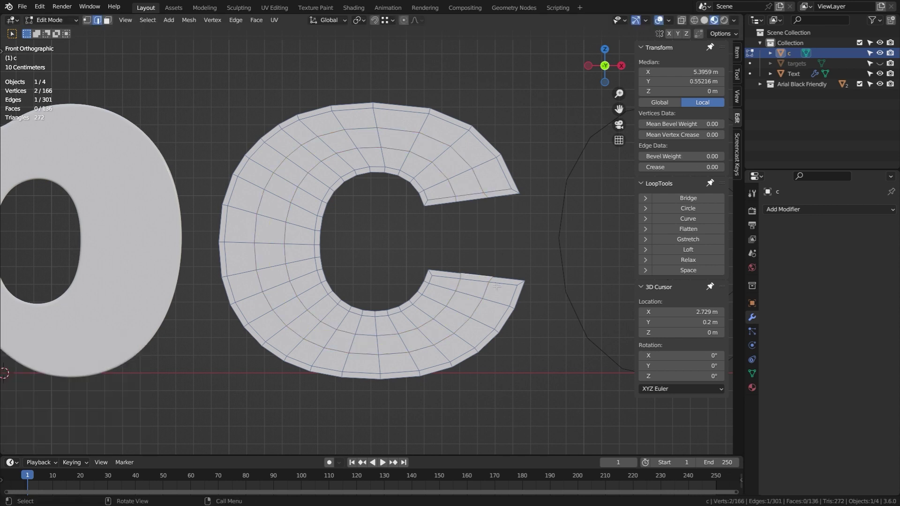
# Recalculate the C's normals outward and extrude it 0.4 m along Y
pyautogui.press('a')
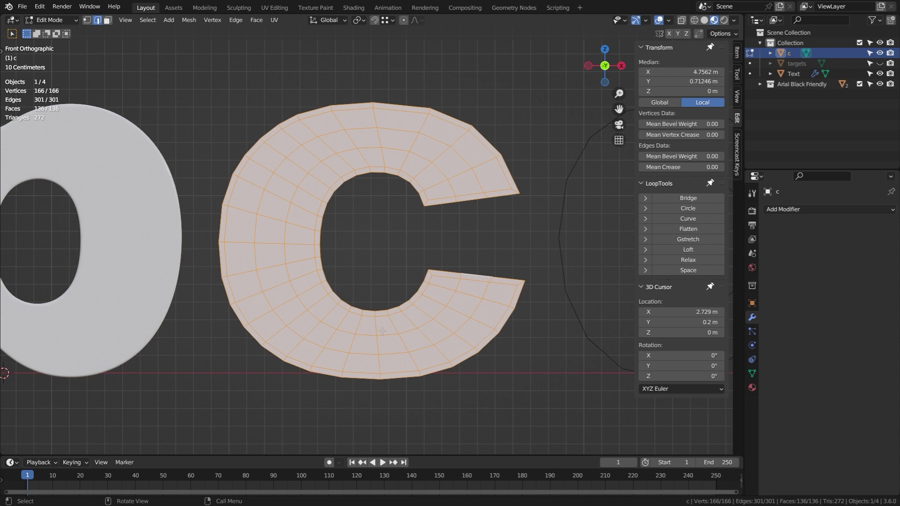
pyautogui.hotkey('shift', 'n')
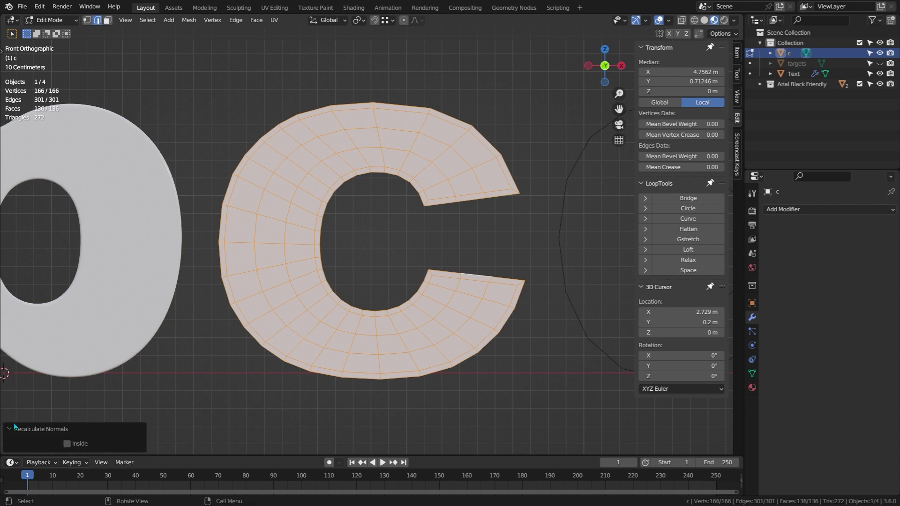
pyautogui.moveTo(302, 310); pyautogui.dragTo(338, 312, button='middle')
pyautogui.write('e')
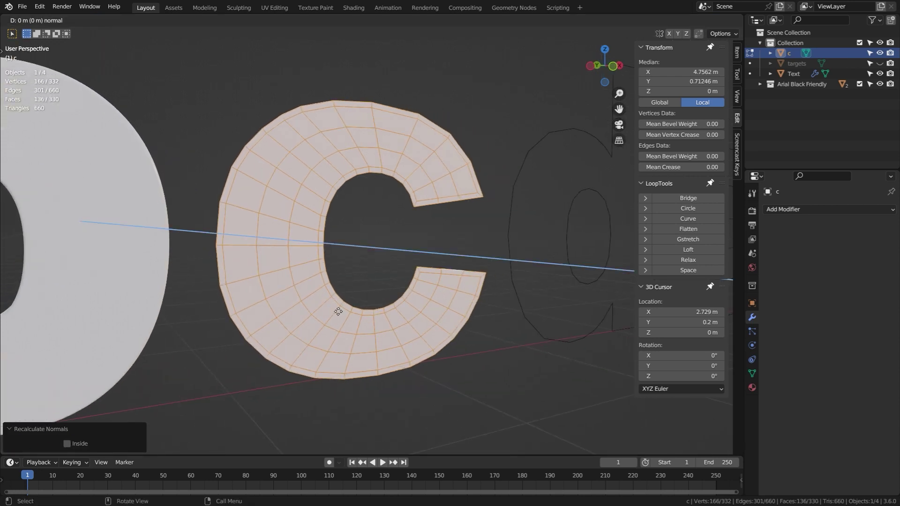
pyautogui.write('y')
pyautogui.write('0.4')
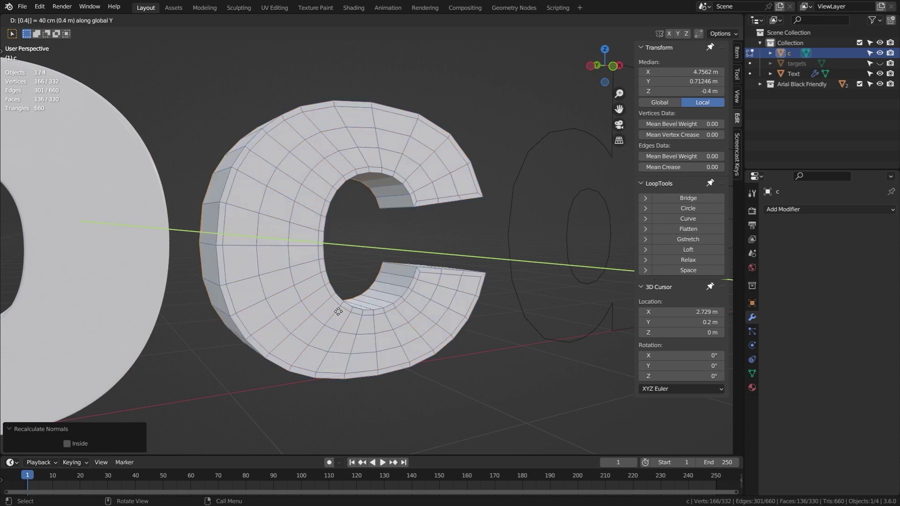
pyautogui.press('Return')
# Inset the loop of outer side faces by 0.04
pyautogui.press('3')
pyautogui.moveTo(338, 311); pyautogui.dragTo(248, 211, button='middle')
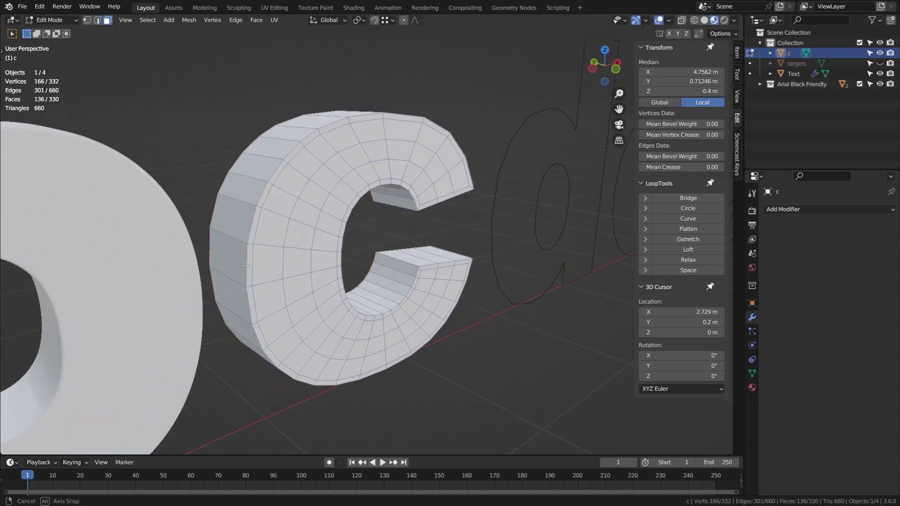
pyautogui.keyDown('alt'); pyautogui.click(239, 202); pyautogui.keyUp('alt')
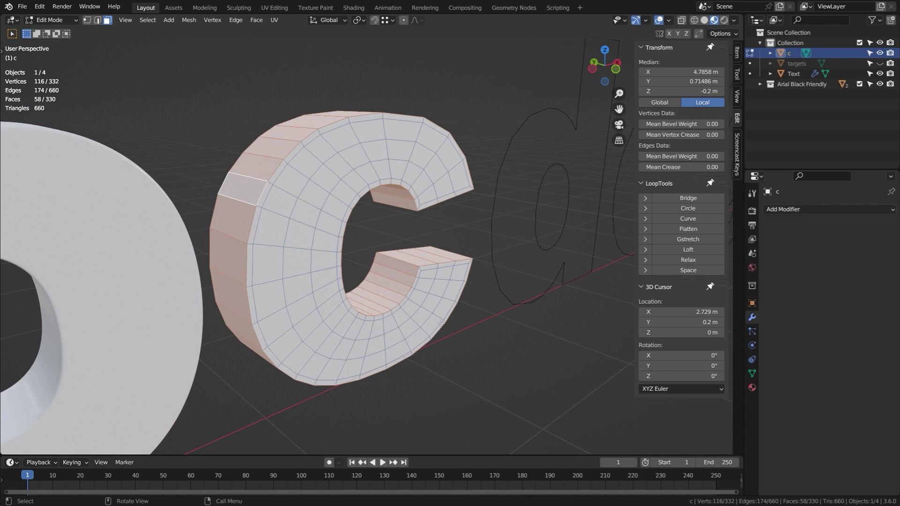
pyautogui.write('i')
pyautogui.write('0.')
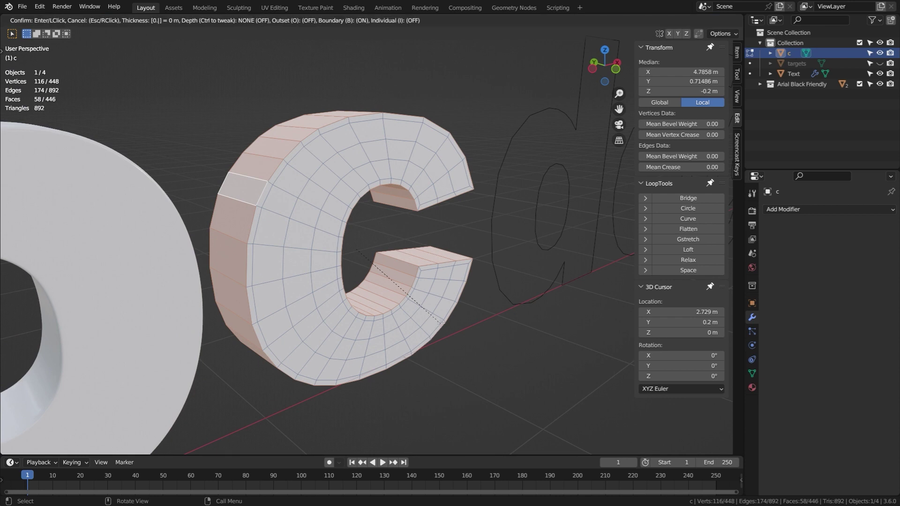
pyautogui.write('04')
pyautogui.press('Return')
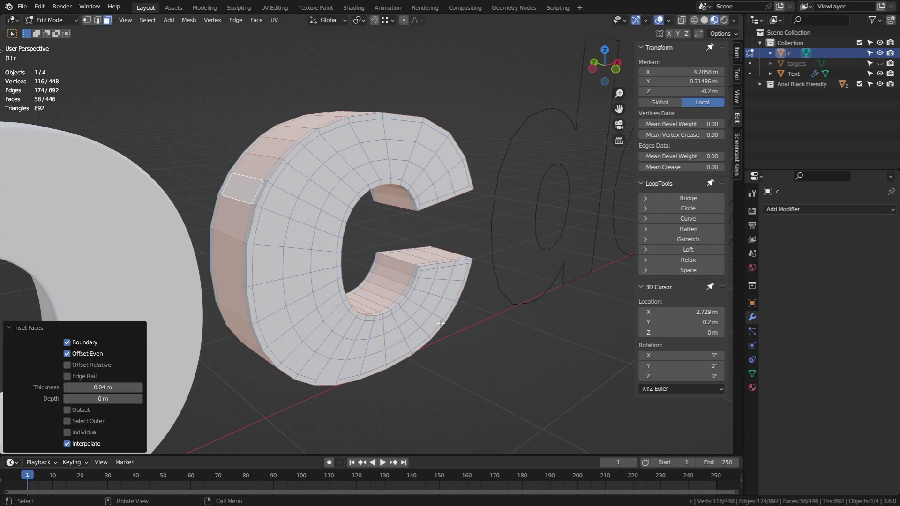
# Mark the selected edges as seams and add a level 3 subdivision surface
pyautogui.press('2')
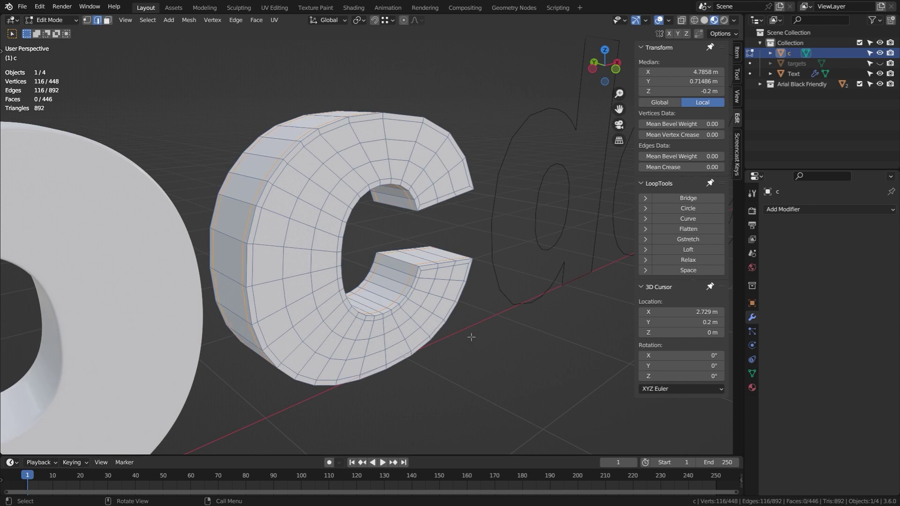
pyautogui.rightClick(470, 334)
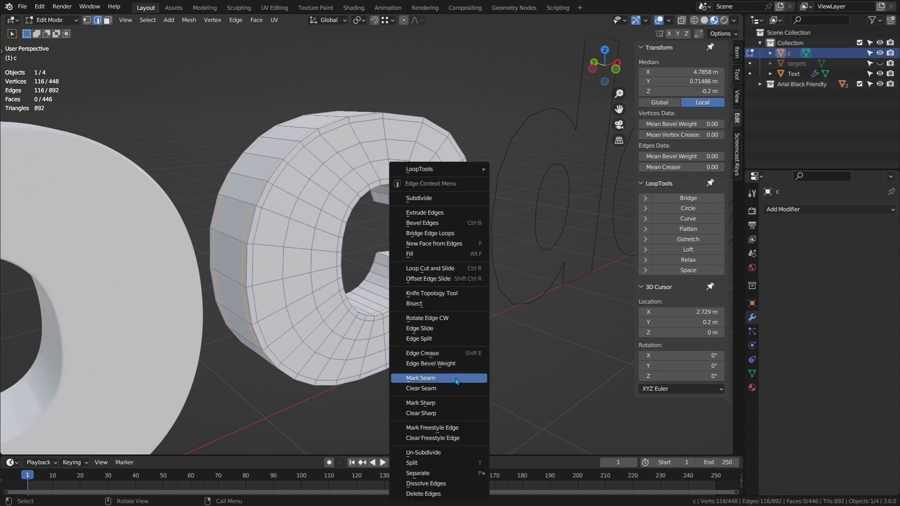
pyautogui.click(458, 379)
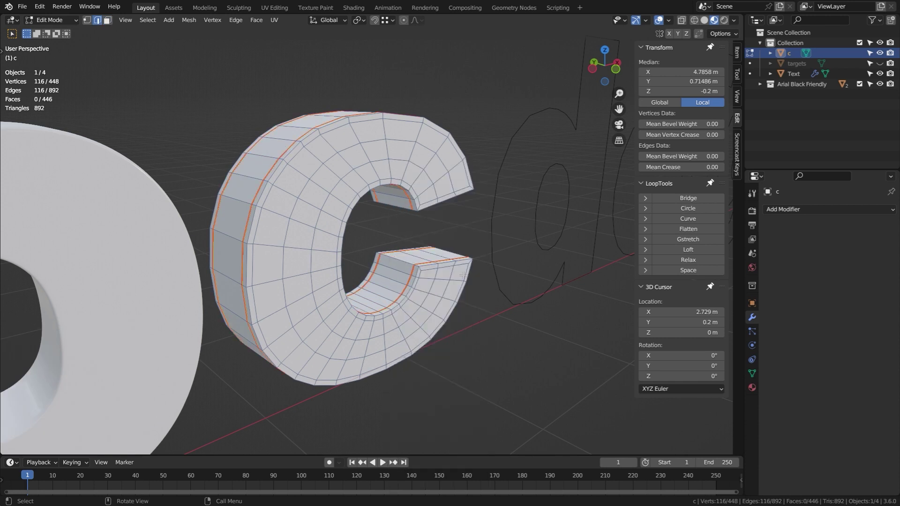
pyautogui.press('Tab')
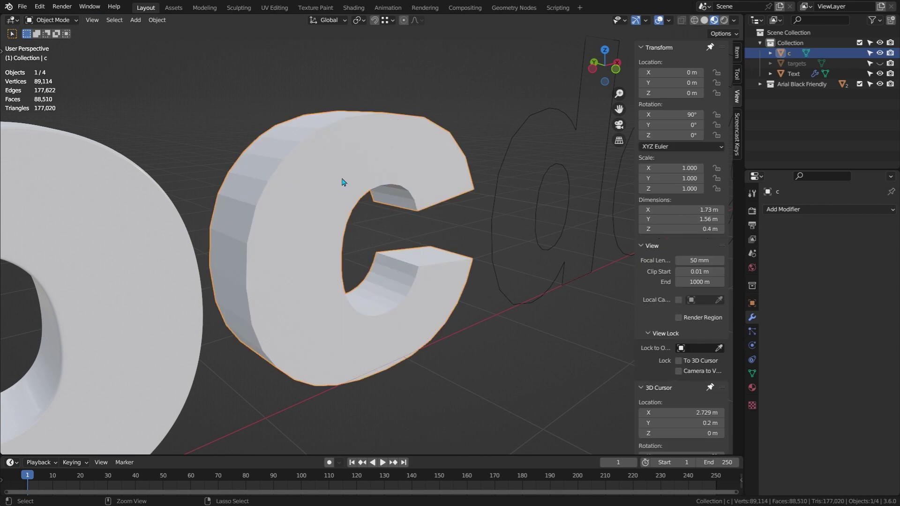
pyautogui.hotkey('ctrl', '3')
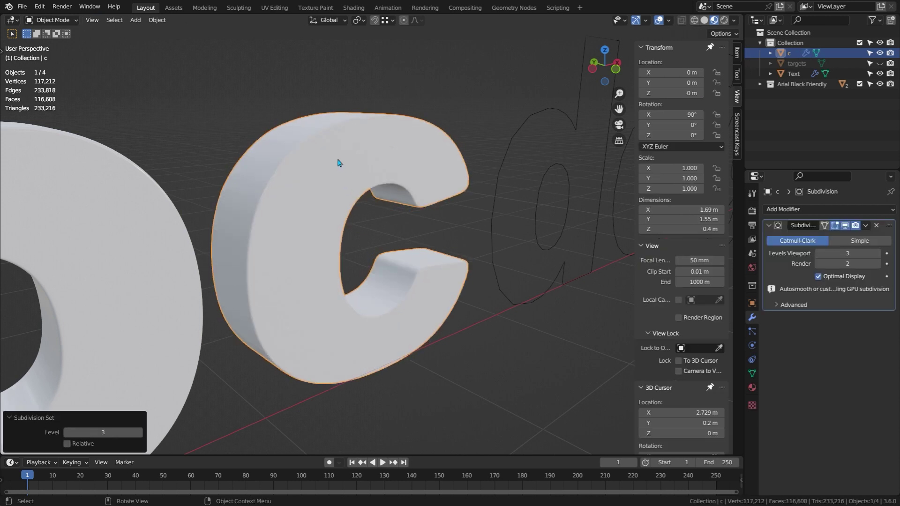
# Shade the subdivided C smooth
pyautogui.rightClick(337, 162)
pyautogui.moveTo(337, 162)
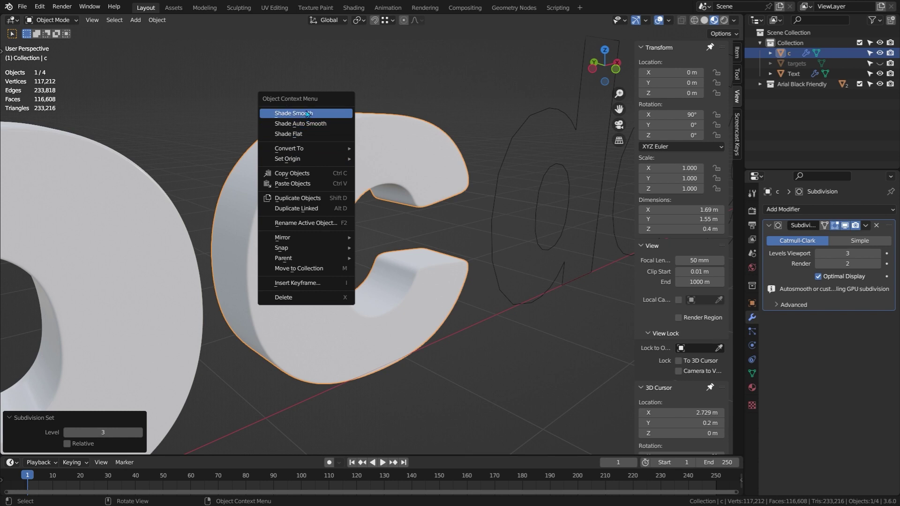
pyautogui.click(307, 114)
# Add a support loop near the end of the C's lower arm and mark it sharp
pyautogui.press('Tab')
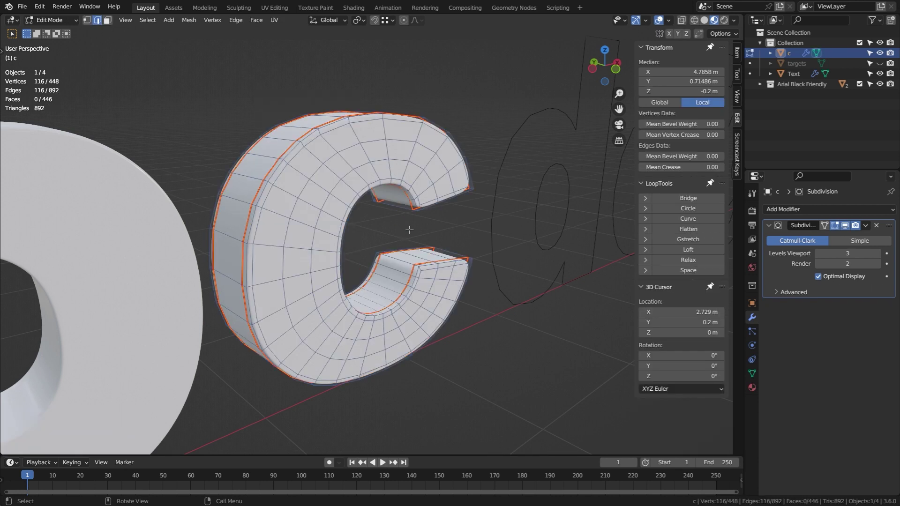
pyautogui.moveTo(409, 230); pyautogui.dragTo(408, 281, button='middle')
pyautogui.scroll(5, 408, 295)
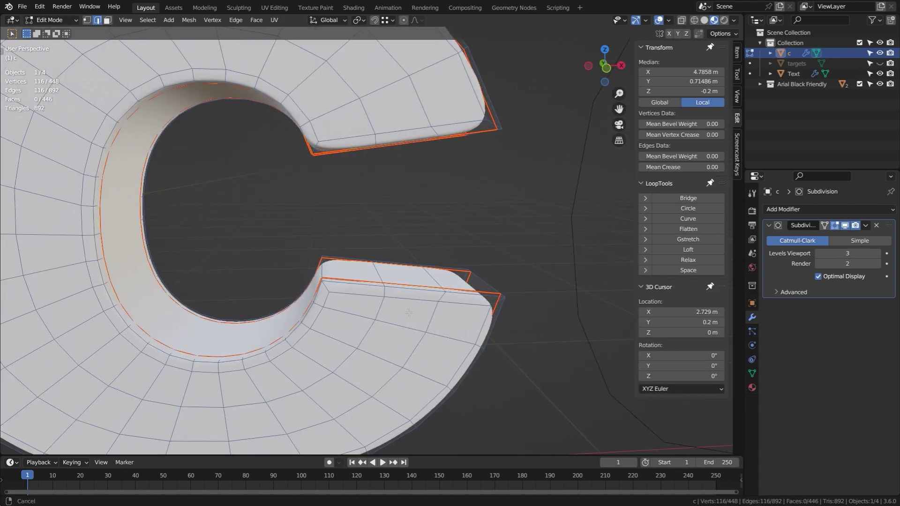
pyautogui.keyDown('shift'); pyautogui.moveTo(408, 312); pyautogui.dragTo(353, 272, button='middle'); pyautogui.keyUp('shift')
pyautogui.hotkey('ctrl', 'r')
pyautogui.click(350, 271)
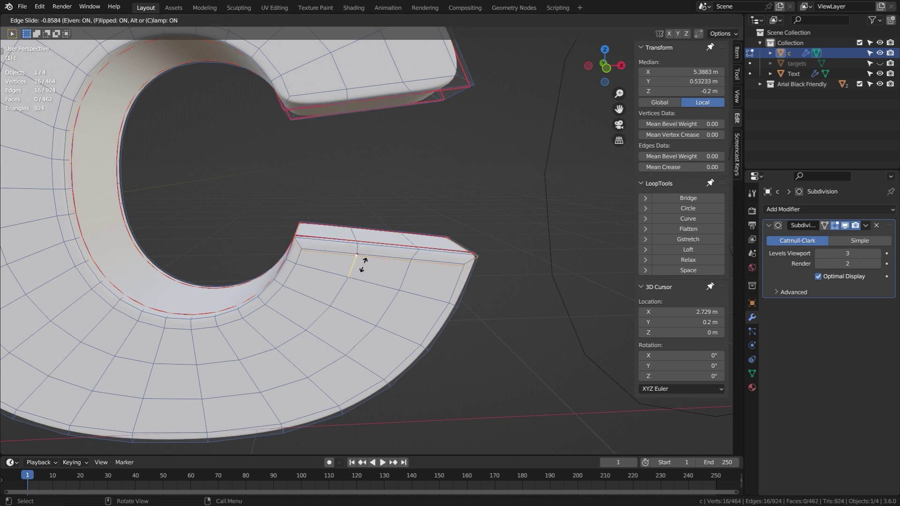
pyautogui.click(364, 270)
pyautogui.rightClick(365, 271)
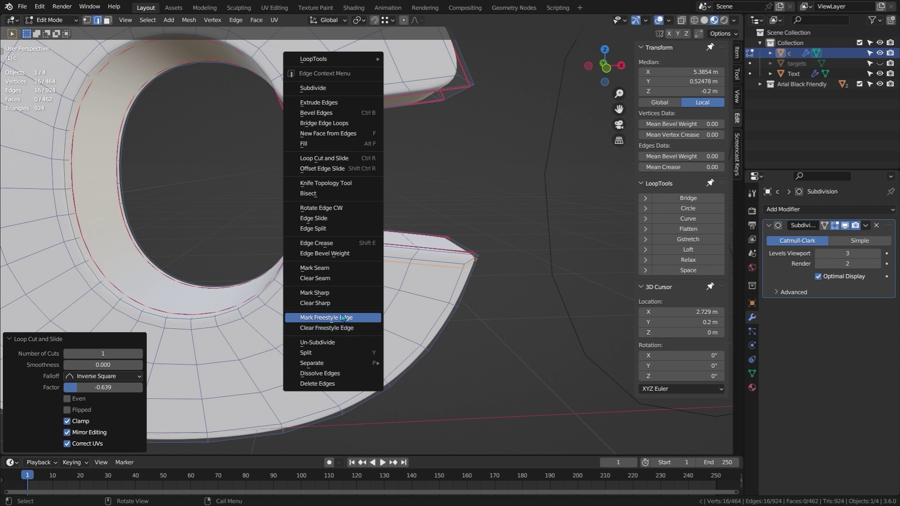
pyautogui.click(328, 293)
# Add a flipped support loop near the upper arm's end, mark it as a seam, and return to Object Mode
pyautogui.hotkey('ctrl', 'r')
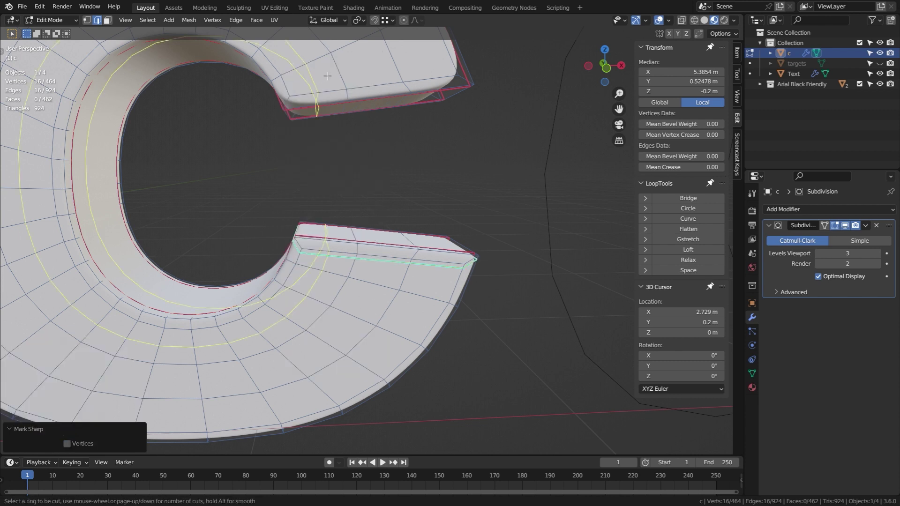
pyautogui.click(333, 74)
pyautogui.press('f')
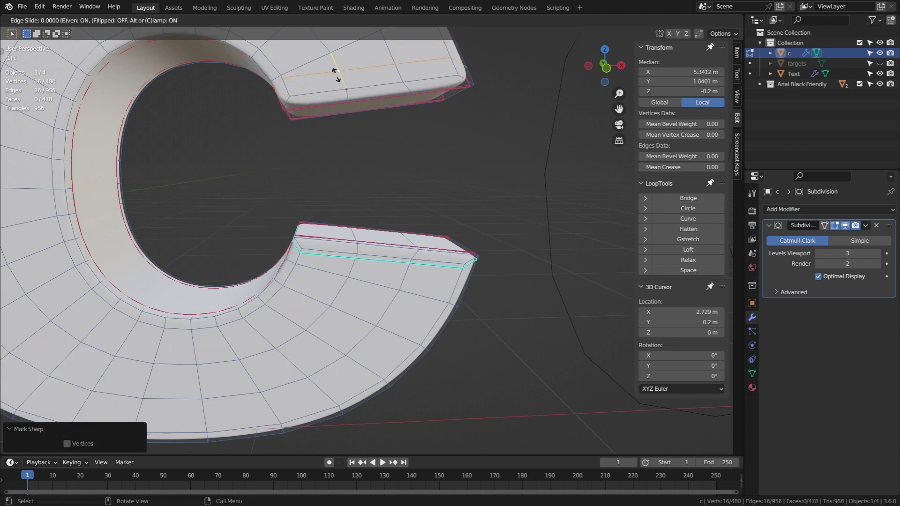
pyautogui.click(337, 89)
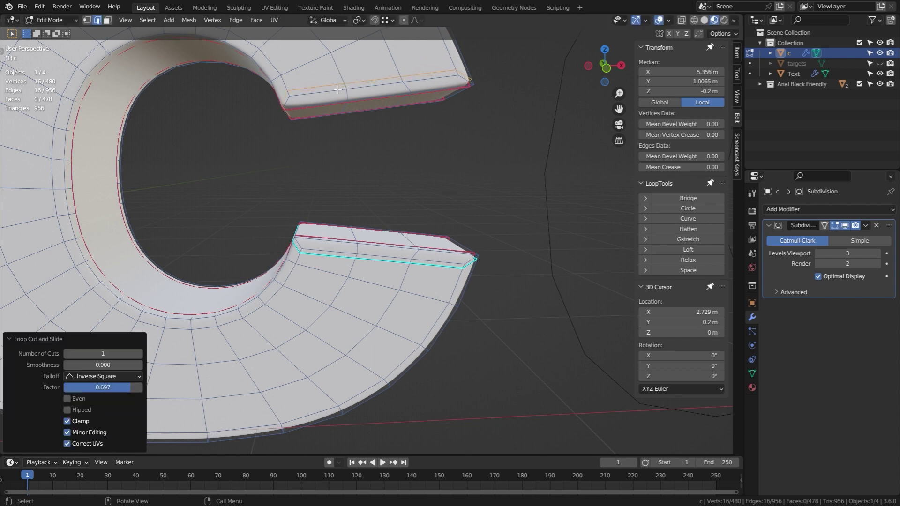
pyautogui.rightClick(337, 89)
pyautogui.click(315, 221)
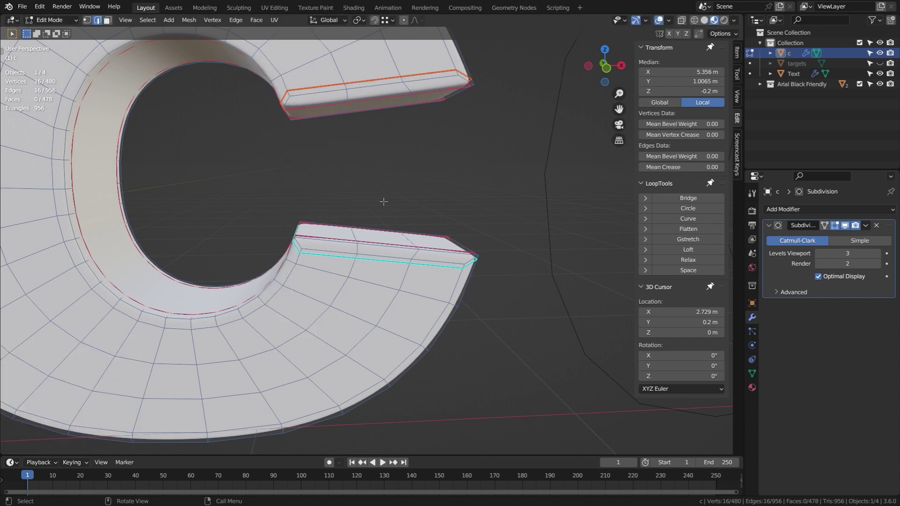
pyautogui.press('Tab')
pyautogui.rightClick(319, 112)
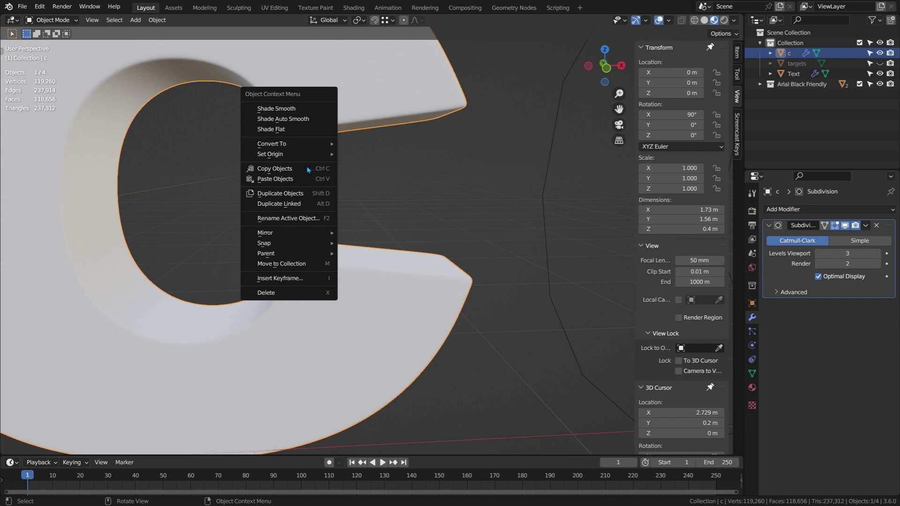
# Put the c's origin at ground level by setting the 3D cursor's Z to 0 and snapping the origin to it
pyautogui.moveTo(307, 155)
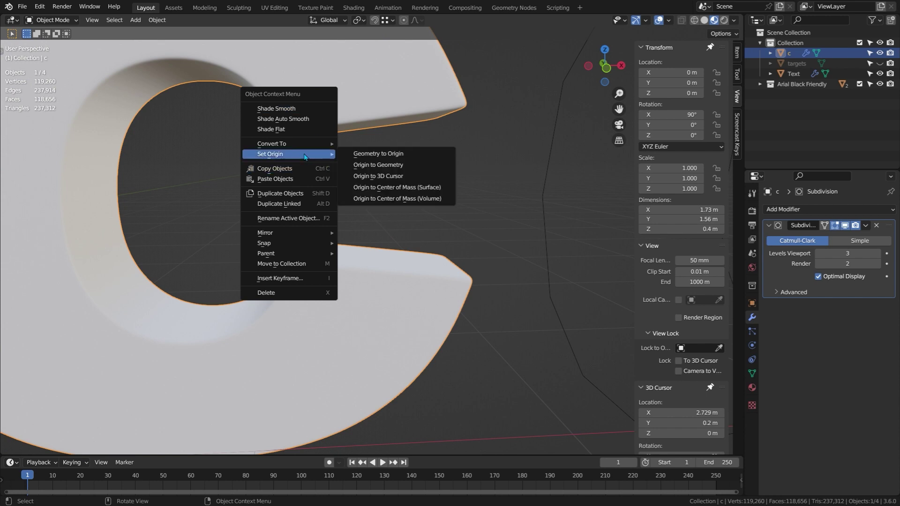
pyautogui.click(375, 164)
pyautogui.scroll(-3, 342, 211)
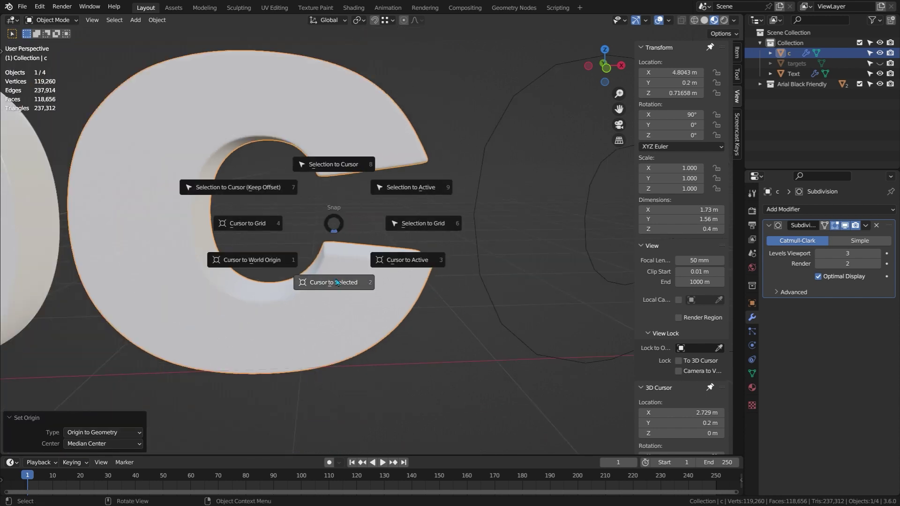
pyautogui.click(342, 288)
pyautogui.click(699, 434)
pyautogui.write('0')
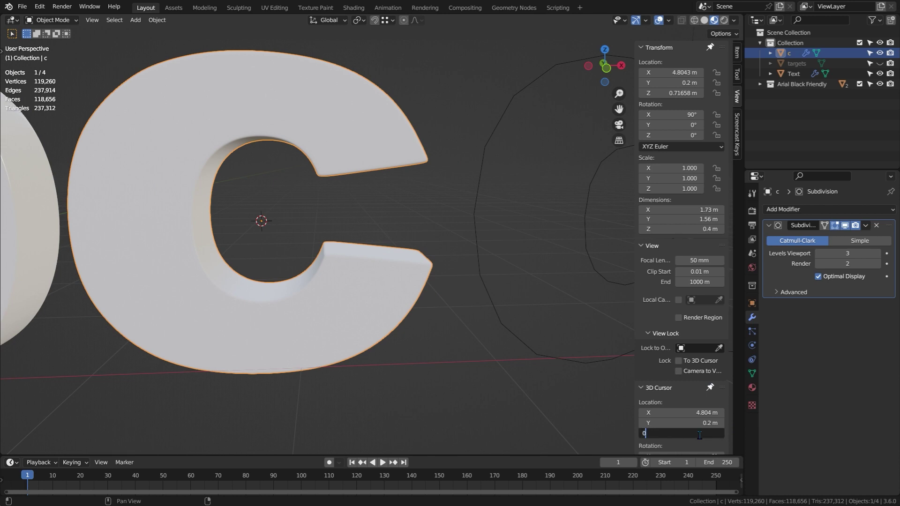
pyautogui.press('Return')
pyautogui.rightClick(161, 253)
pyautogui.moveTo(161, 255)
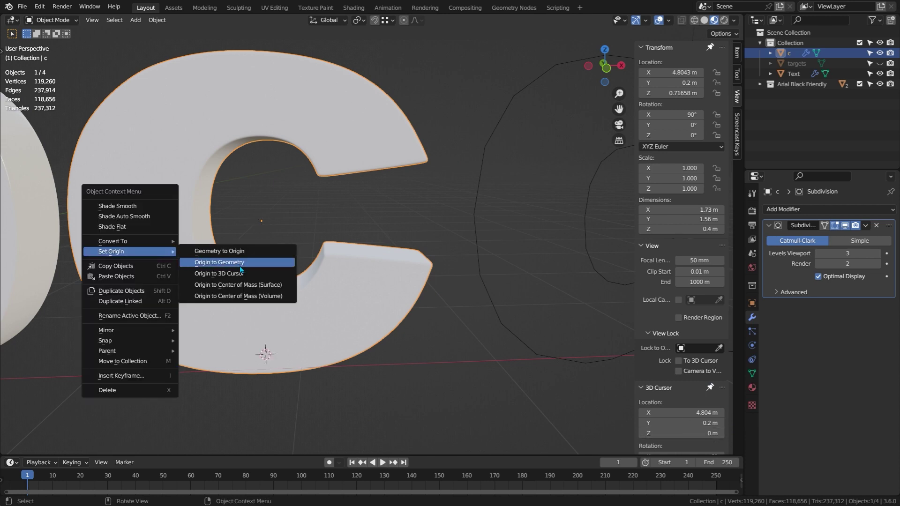
pyautogui.click(241, 276)
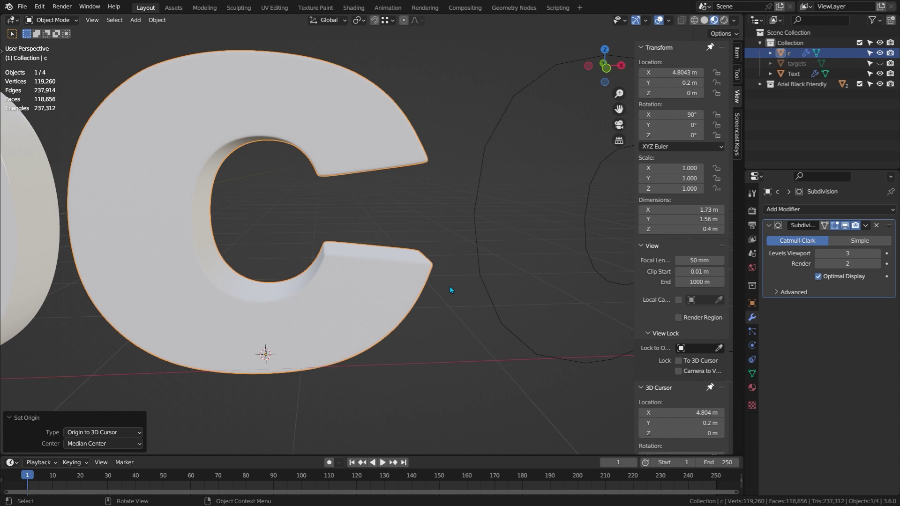
# Assign the existing shared 'Material' to the c
pyautogui.click(752, 388)
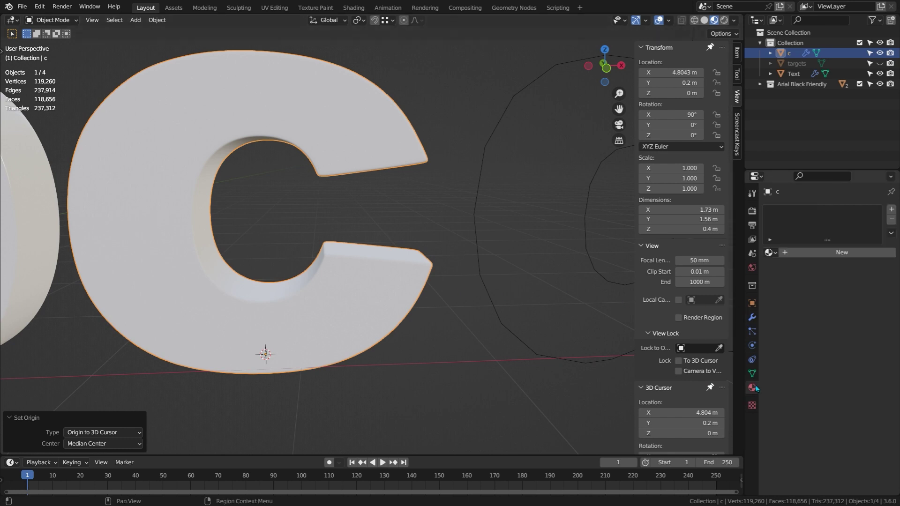
pyautogui.click(769, 253)
pyautogui.click(712, 269)
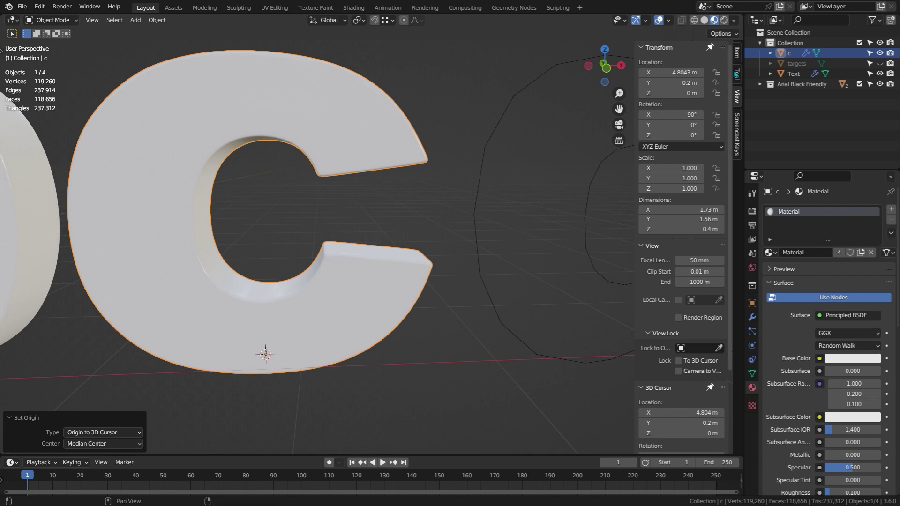
# Move the c object into the Arial Black Friendly collection
pyautogui.click(782, 54)
pyautogui.press('m')
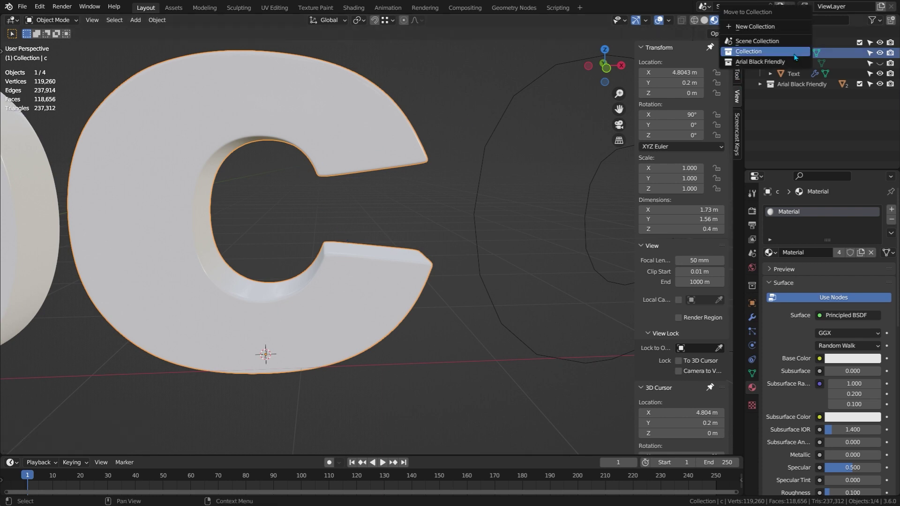
pyautogui.click(787, 61)
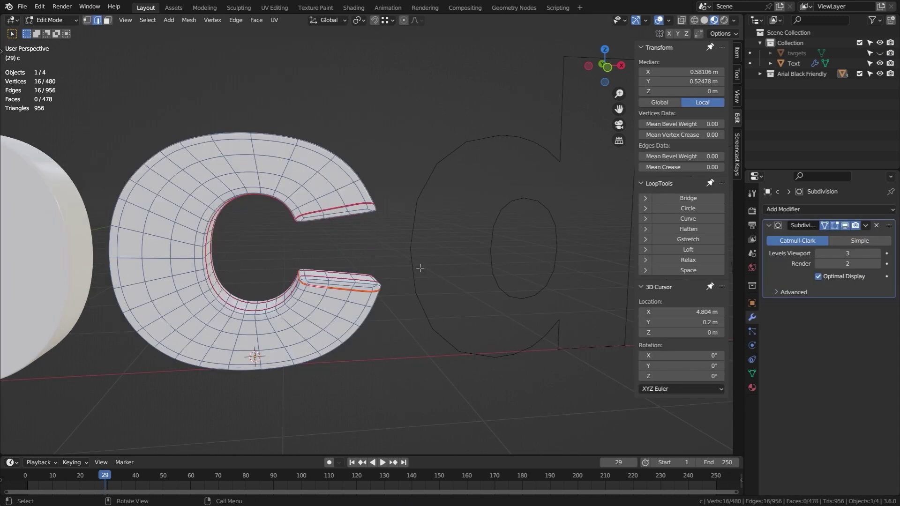
pyautogui.scroll(-4, 447, 190)
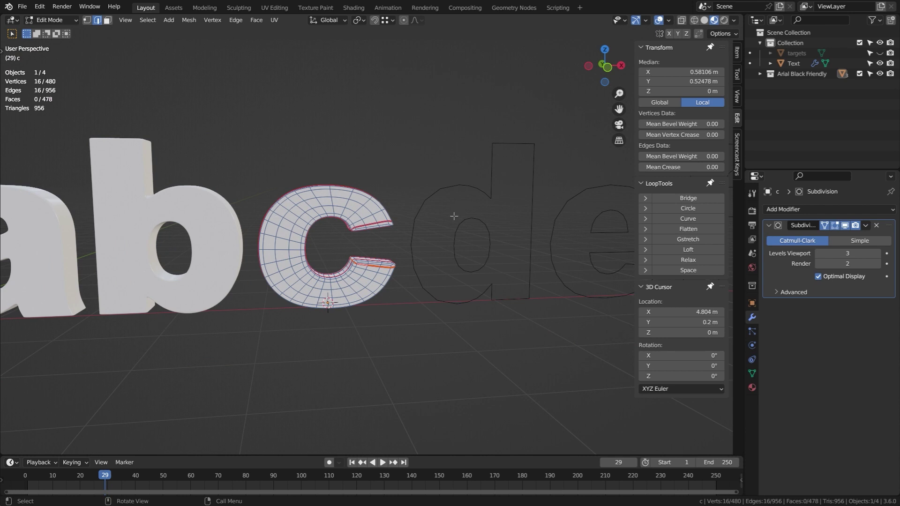
# In the Text outline mesh, select the whole d outline via linked vertices and delete its vertices
pyautogui.press('Tab')
pyautogui.click(480, 189)
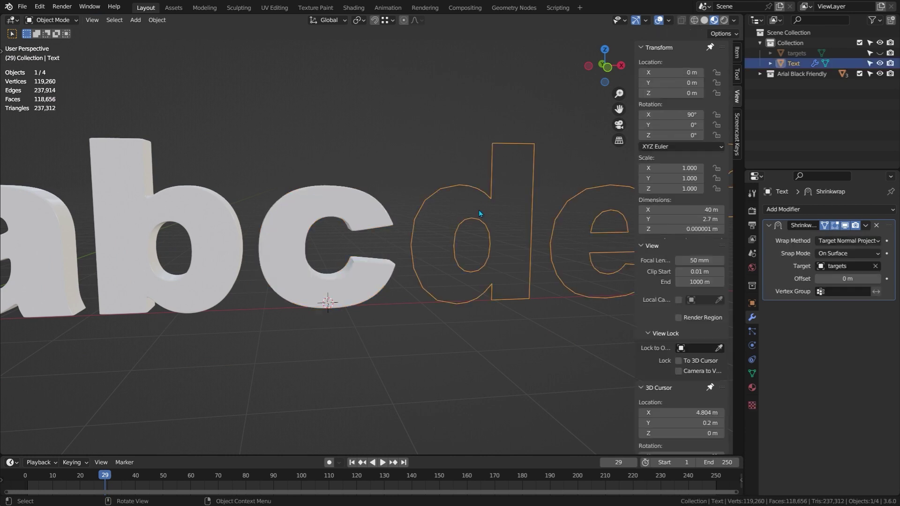
pyautogui.press('Tab')
pyautogui.press('1')
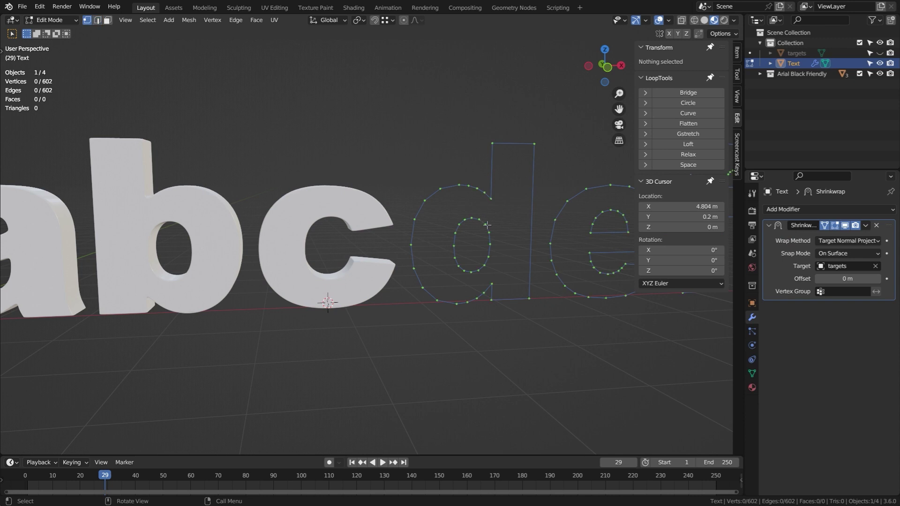
pyautogui.click(485, 223)
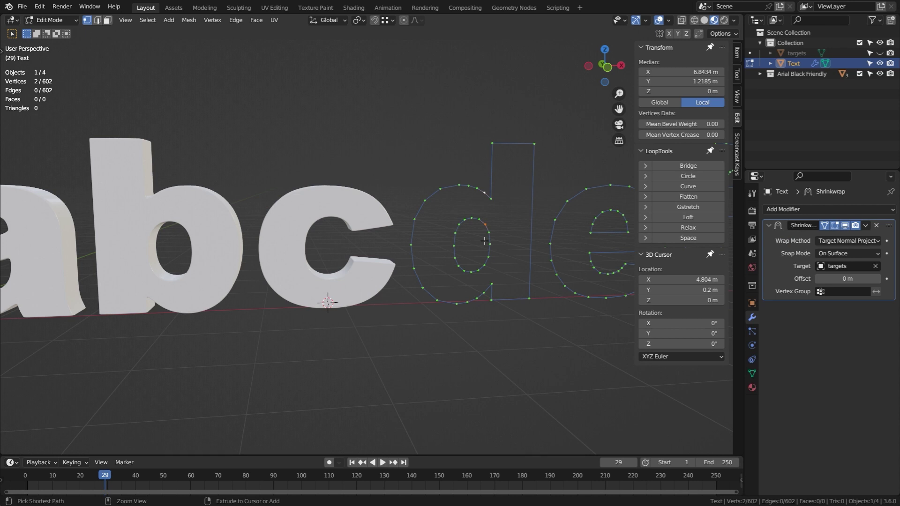
pyautogui.hotkey('ctrl', 'l')
pyautogui.press('x')
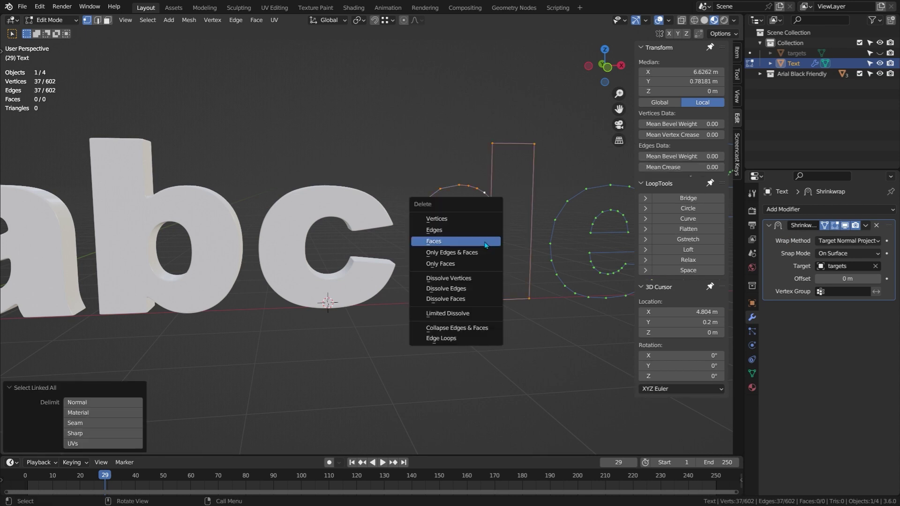
pyautogui.press('Up')
pyautogui.press('Up')
pyautogui.press('Return')
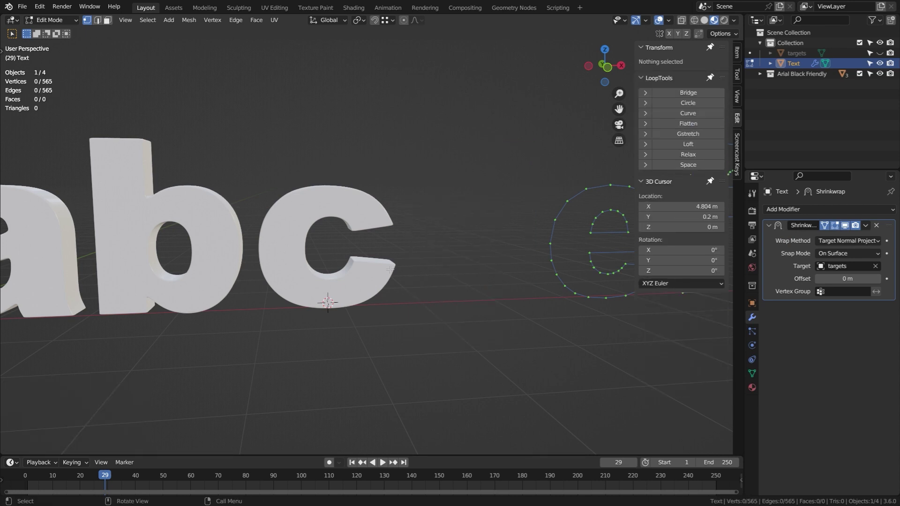
pyautogui.press('Tab')
pyautogui.click(217, 245)
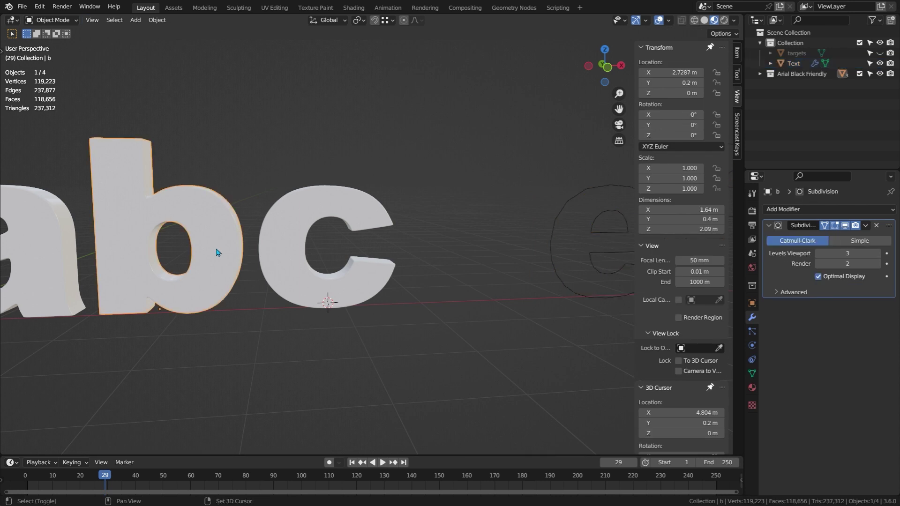
# Duplicate the b, rotate the copy 180° about Z, and slide it along X after the c
pyautogui.hotkey('shift', 'd')
pyautogui.press('r')
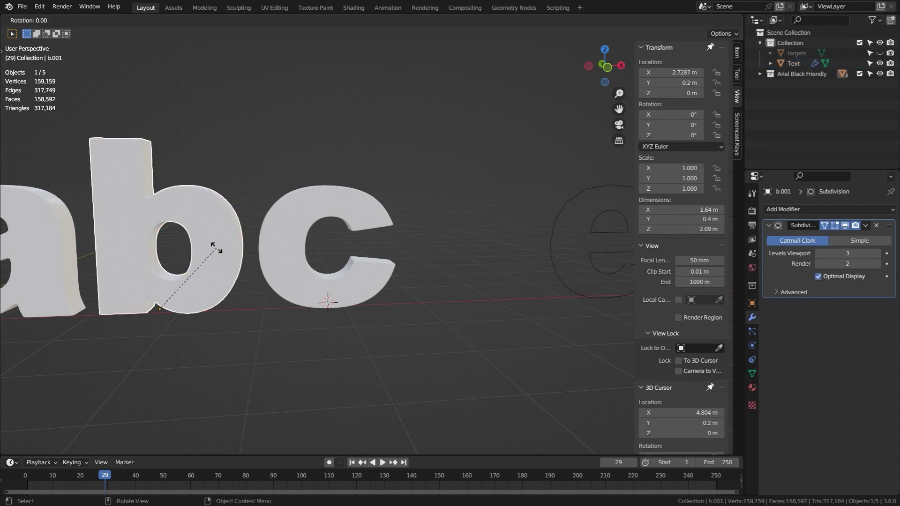
pyautogui.write('xz180')
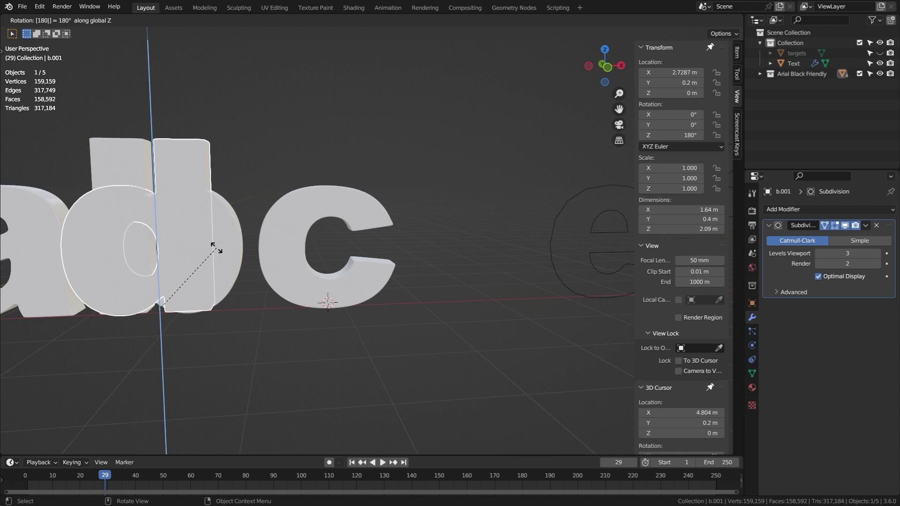
pyautogui.press('Return')
pyautogui.press('g')
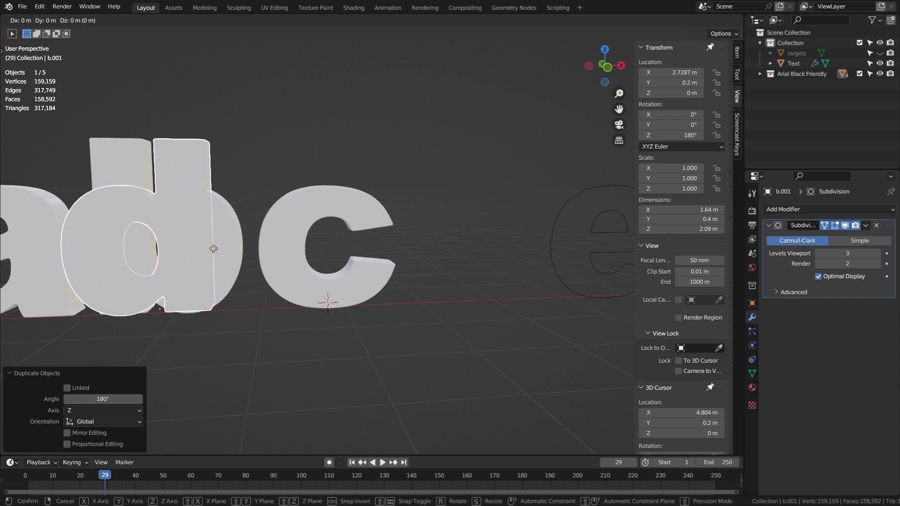
pyautogui.press('x')
pyautogui.press('Return')
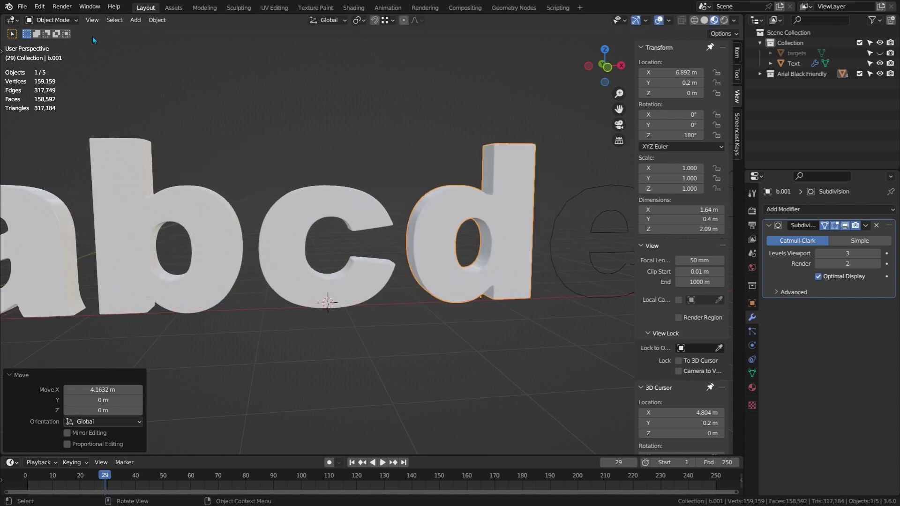
# Apply the copy's rotation and rename it 'd'
pyautogui.click(156, 20)
pyautogui.moveTo(187, 73)
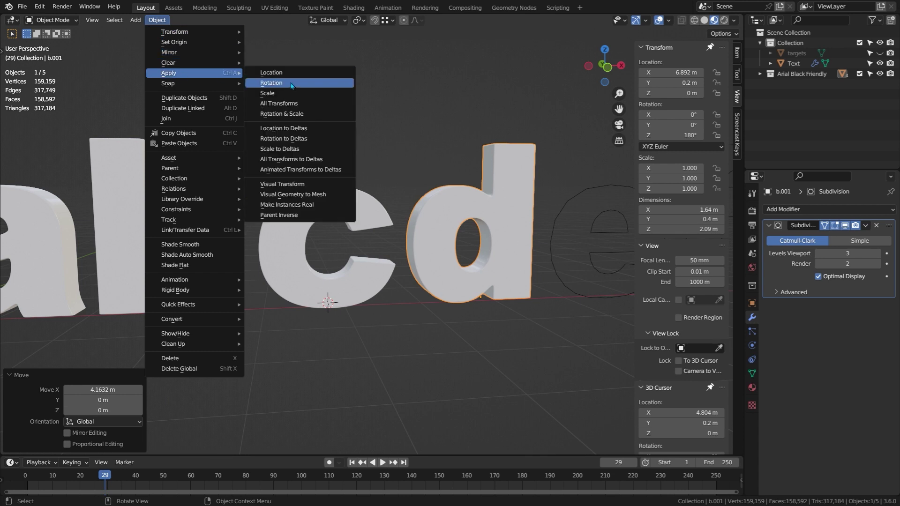
pyautogui.click(292, 84)
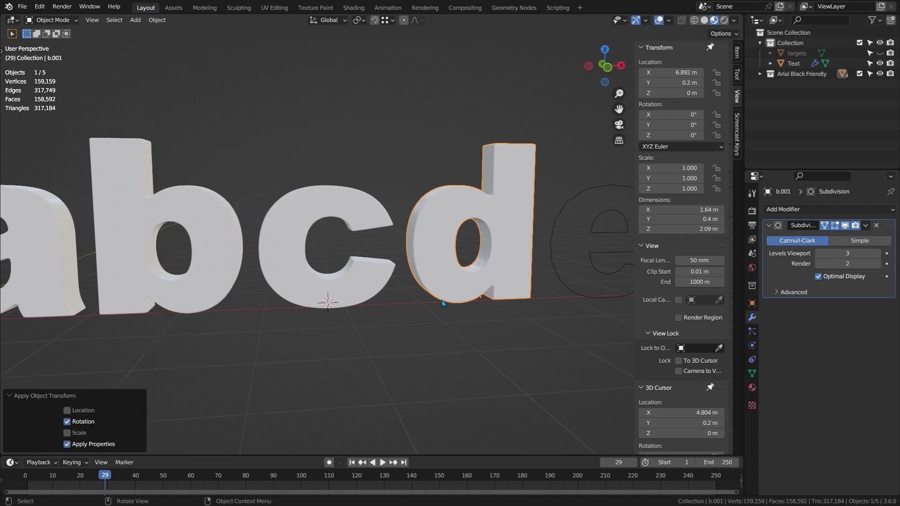
pyautogui.press('F2')
pyautogui.write('d')
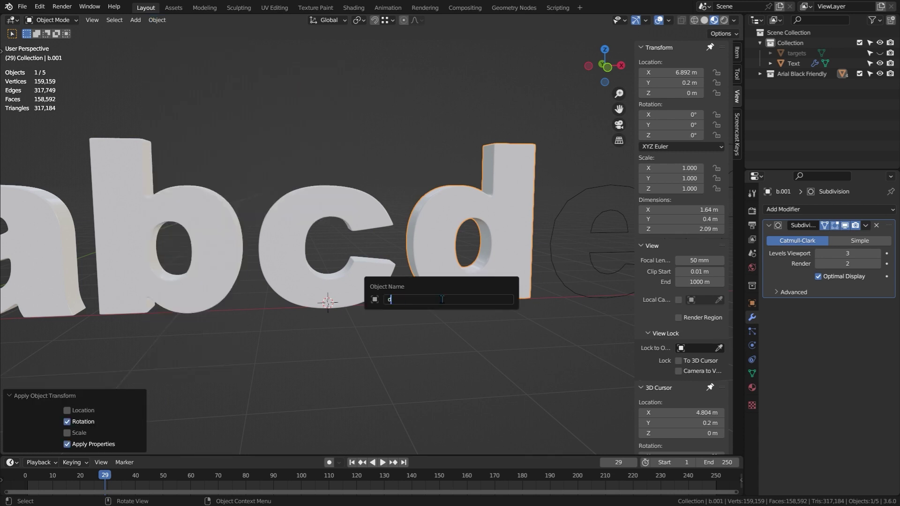
pyautogui.press('Return')
pyautogui.keyDown('shift'); pyautogui.moveTo(522, 251); pyautogui.dragTo(250, 277, button='middle'); pyautogui.keyUp('shift')
pyautogui.scroll(3, 249, 276)
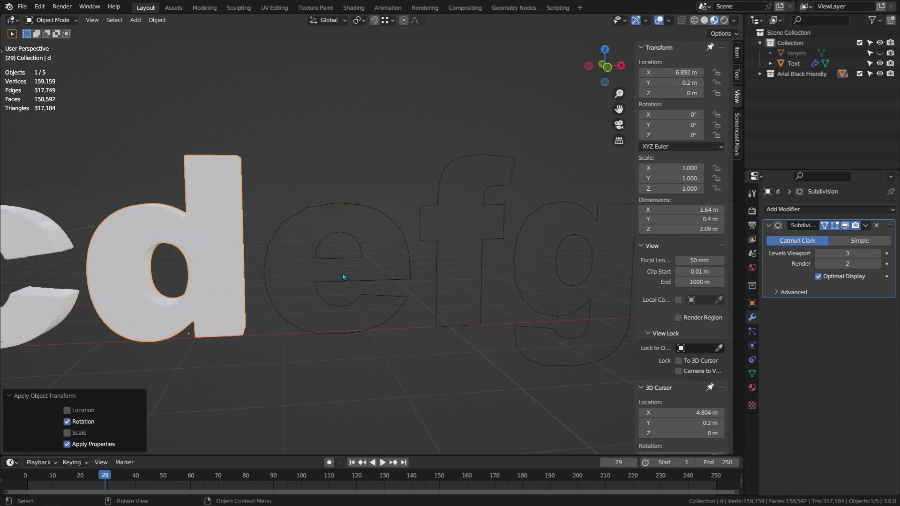
pyautogui.click(337, 269)
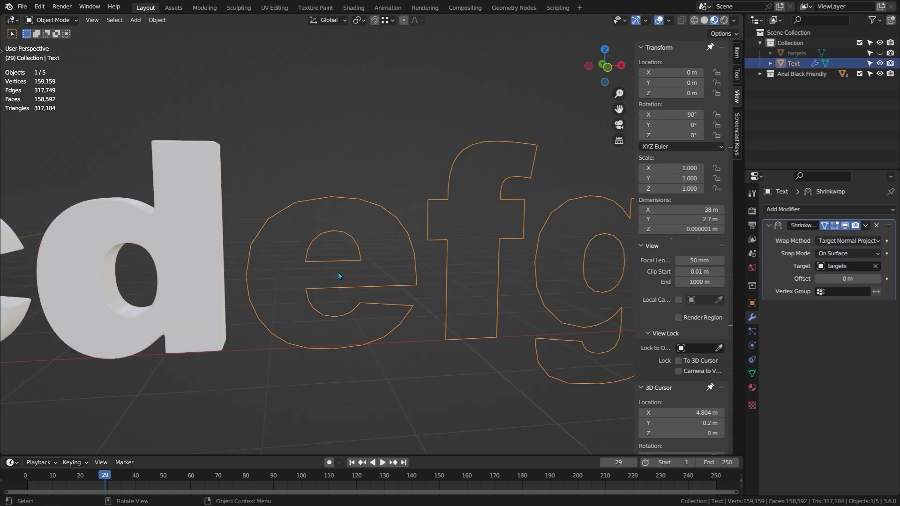
# Select both loops of the e outline and separate them from the Text mesh
pyautogui.press('Tab')
pyautogui.click(349, 281)
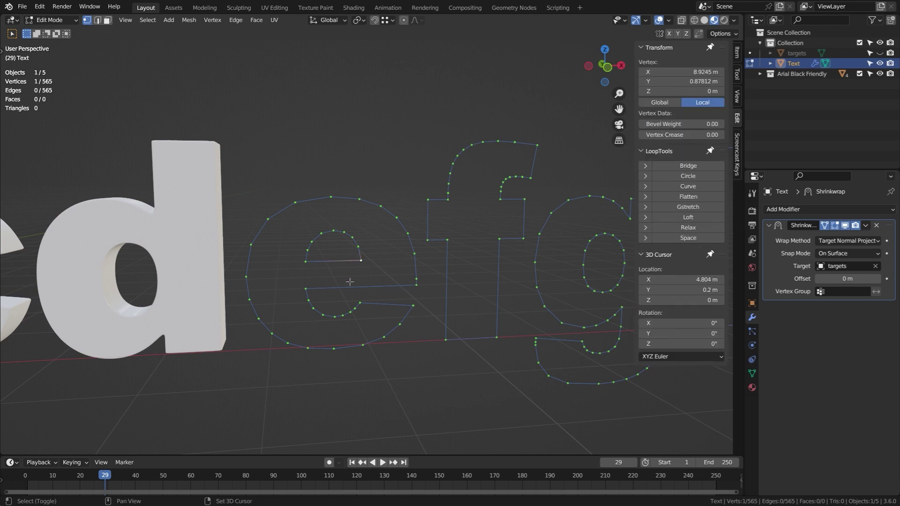
pyautogui.keyDown('shift'); pyautogui.click(305, 291); pyautogui.keyUp('shift')
pyautogui.hotkey('ctrl', 'l')
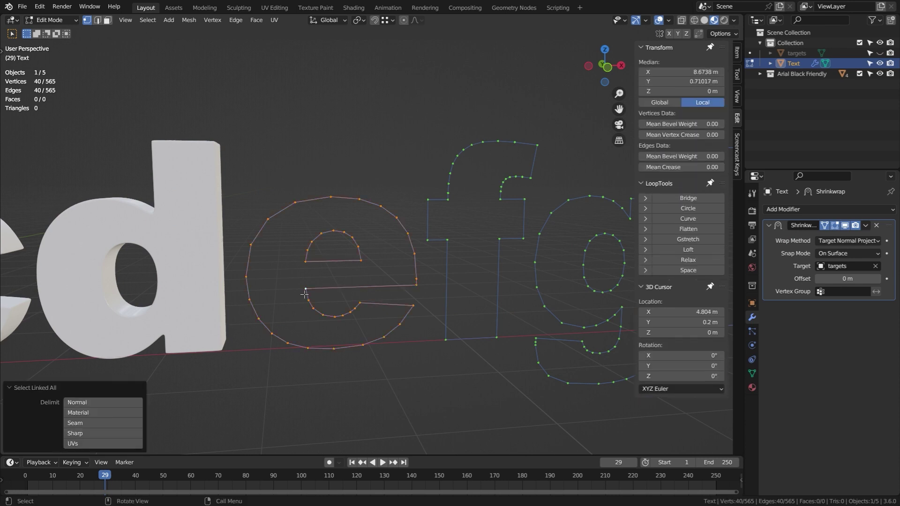
pyautogui.press('p')
pyautogui.click(305, 295)
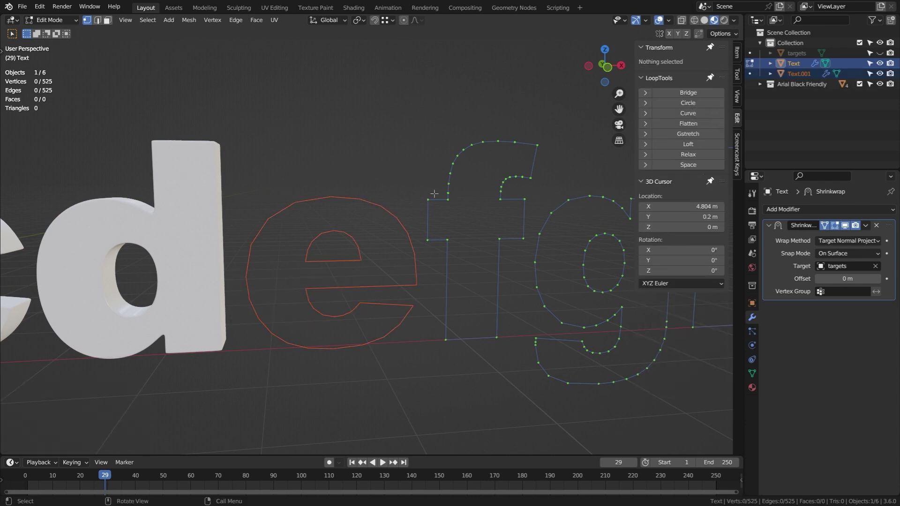
pyautogui.press('Tab')
# Rename the separated object 'e' and enter Edit Mode on its mesh
pyautogui.click(805, 75)
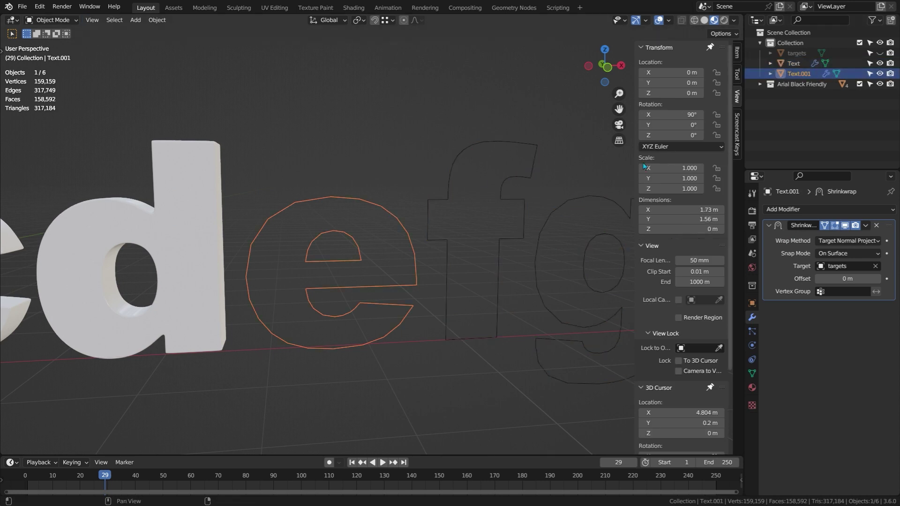
pyautogui.press('F2')
pyautogui.write('e')
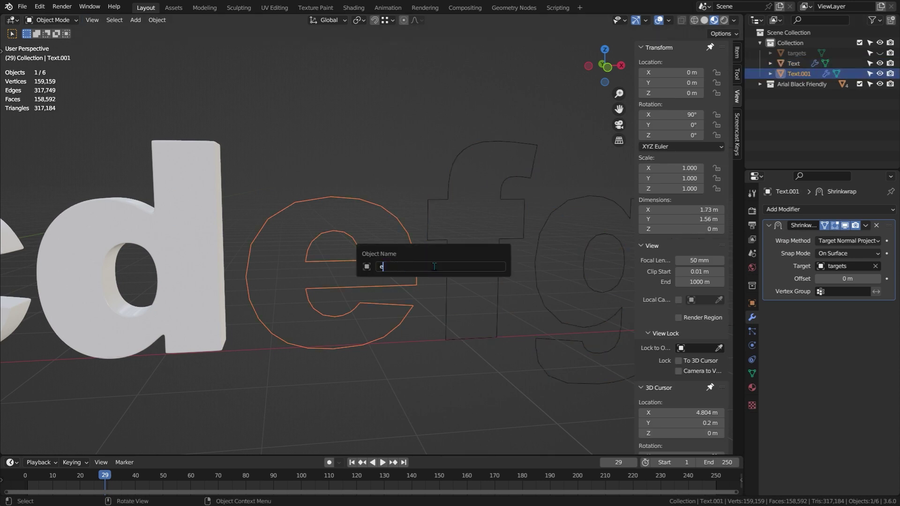
pyautogui.press('Return')
pyautogui.press('Tab')
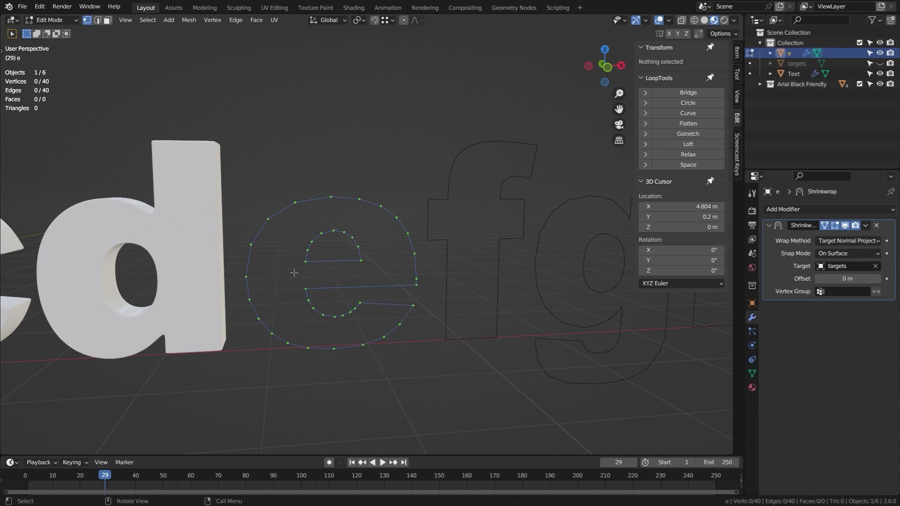
pyautogui.scroll(3, 349, 286)
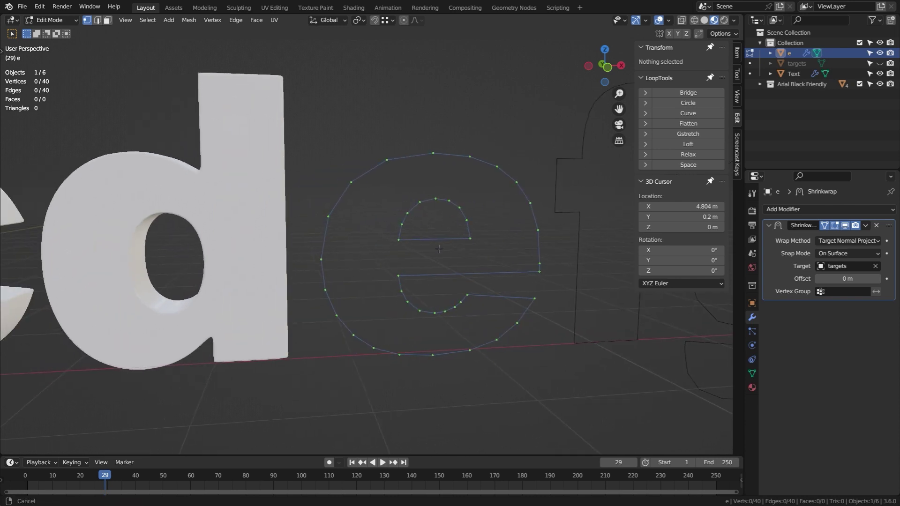
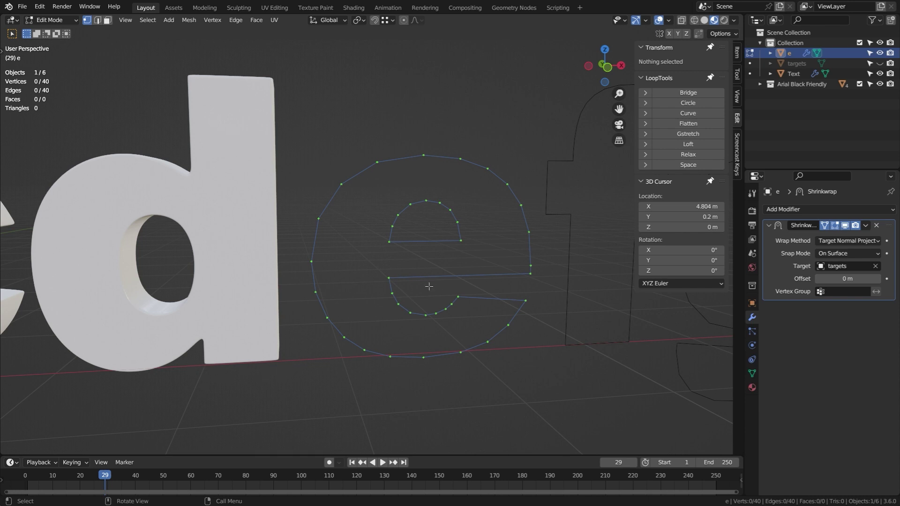
# Select the e's outer outline and evenly space its vertices with LoopTools Space
pyautogui.keyDown('shift'); pyautogui.moveTo(429, 287); pyautogui.dragTo(435, 284, button='middle'); pyautogui.keyUp('shift')
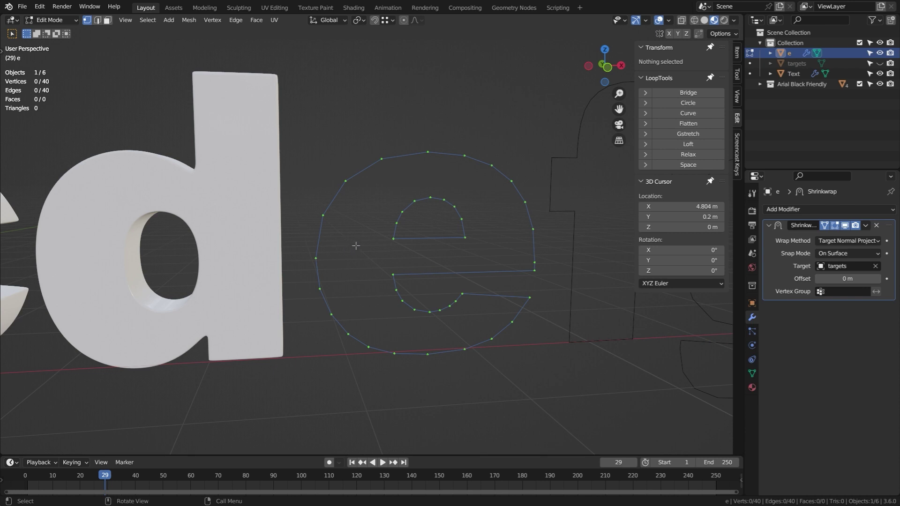
pyautogui.scroll(2, 355, 245)
pyautogui.keyDown('shift'); pyautogui.moveTo(355, 245); pyautogui.dragTo(336, 218, button='middle'); pyautogui.keyUp('shift')
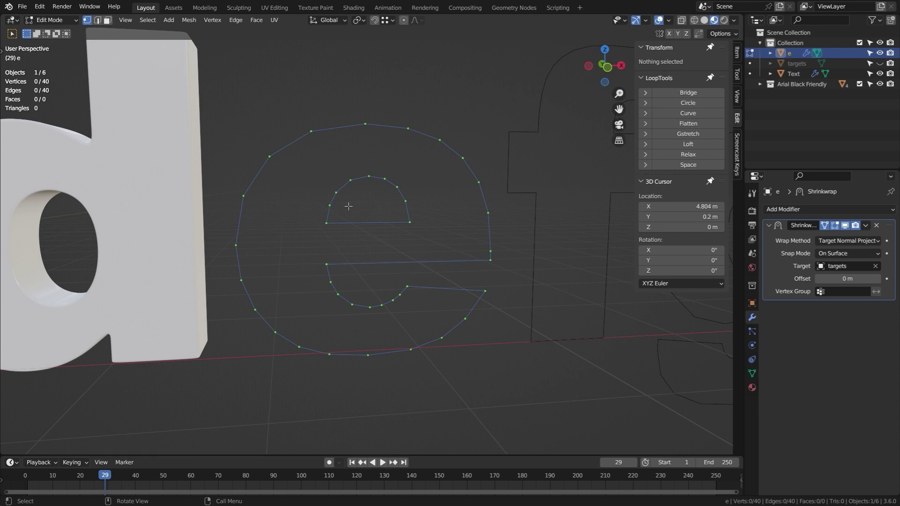
pyautogui.click(491, 259)
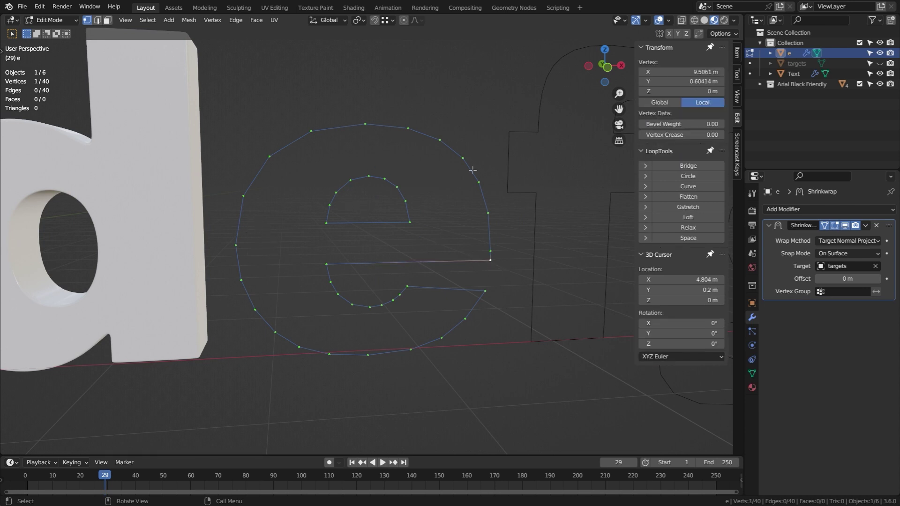
pyautogui.keyDown('ctrl'); pyautogui.click(244, 196); pyautogui.keyUp('ctrl')
pyautogui.keyDown('ctrl'); pyautogui.click(269, 313); pyautogui.keyUp('ctrl')
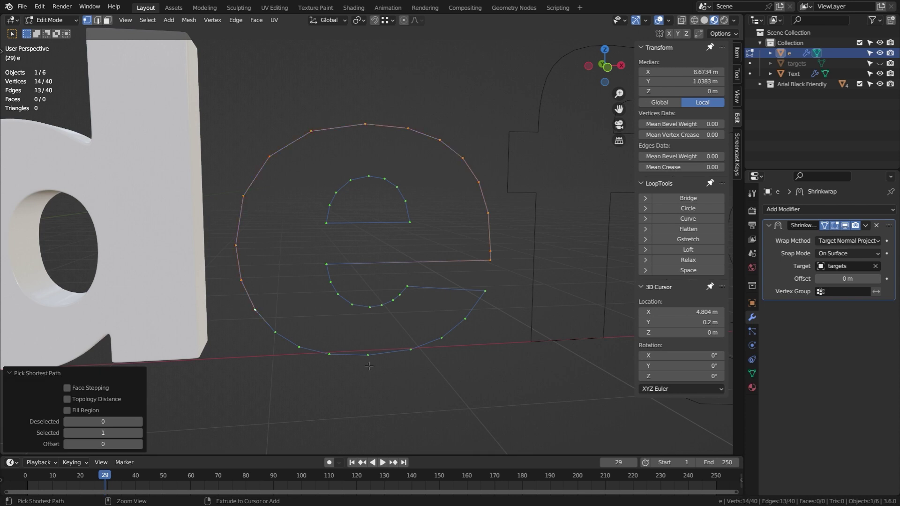
pyautogui.keyDown('ctrl'); pyautogui.click(369, 366); pyautogui.keyUp('ctrl')
pyautogui.keyDown('ctrl'); pyautogui.click(496, 300); pyautogui.keyUp('ctrl')
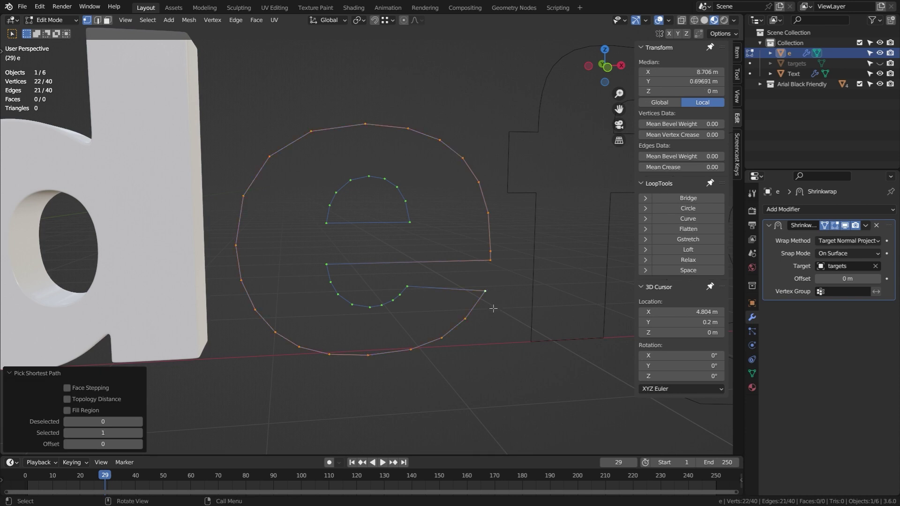
pyautogui.click(685, 271)
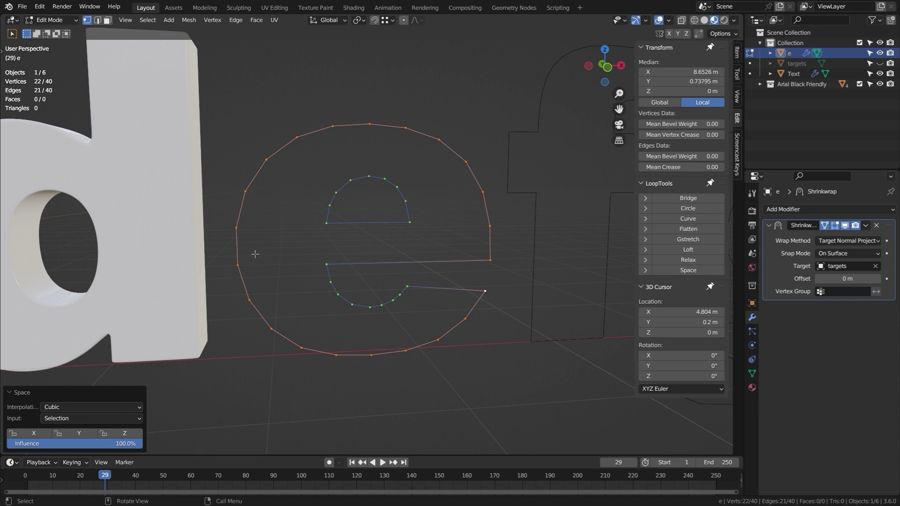
# Join two left-side vertices to the crossbar end and the inner counter corner with new edges
pyautogui.click(216, 271)
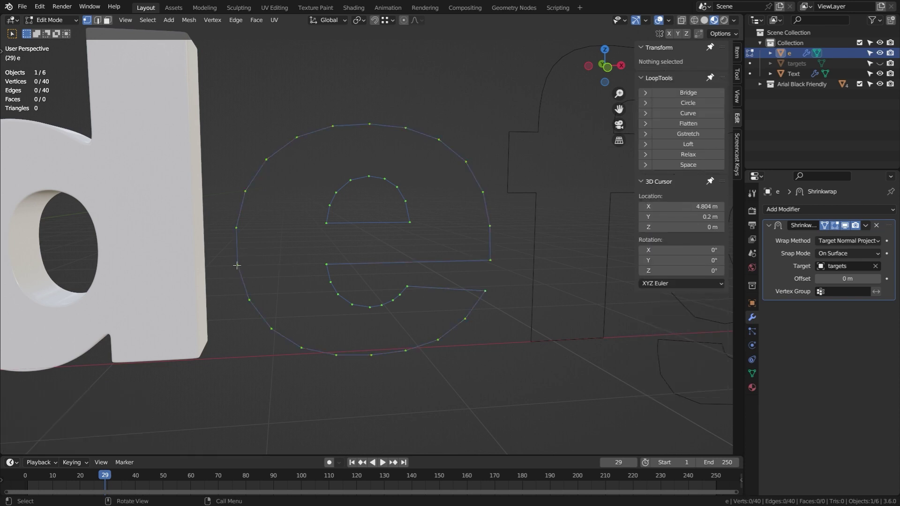
pyautogui.click(237, 265)
pyautogui.click(236, 229)
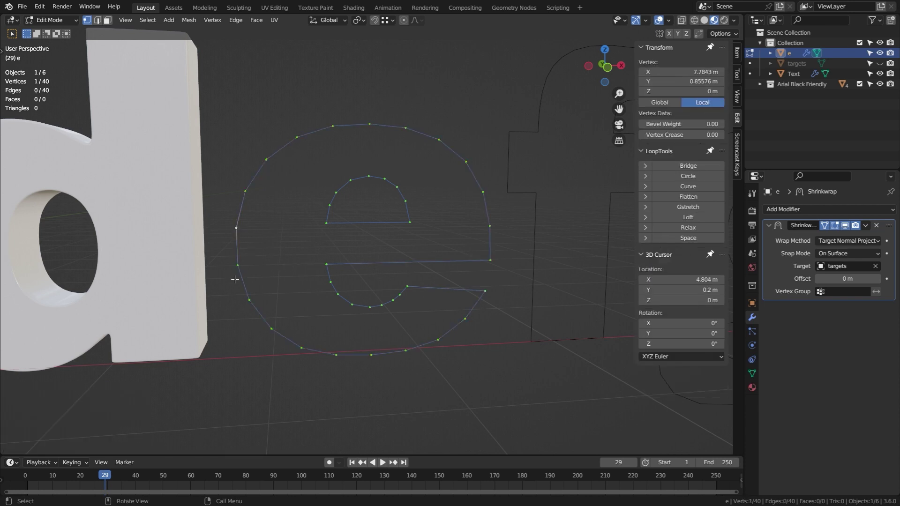
pyautogui.click(238, 265)
pyautogui.keyDown('shift'); pyautogui.click(326, 264); pyautogui.keyUp('shift')
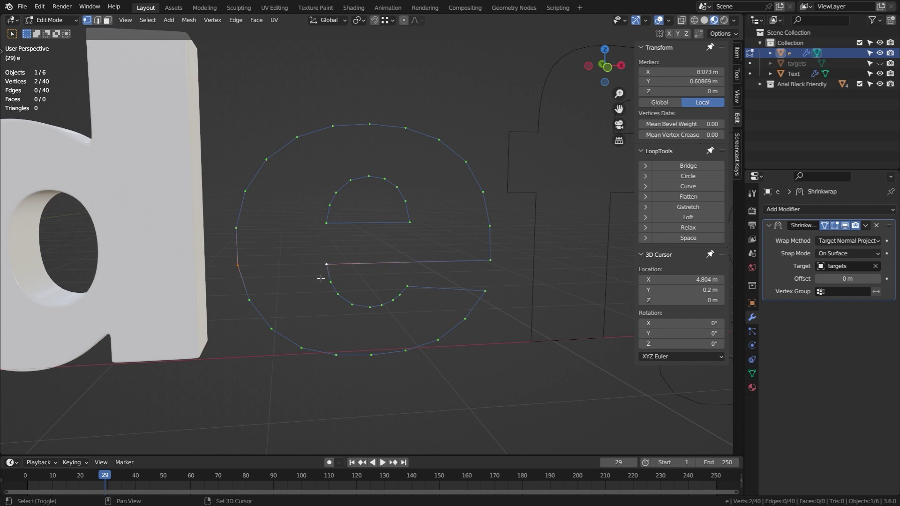
pyautogui.press('f')
pyautogui.click(236, 229)
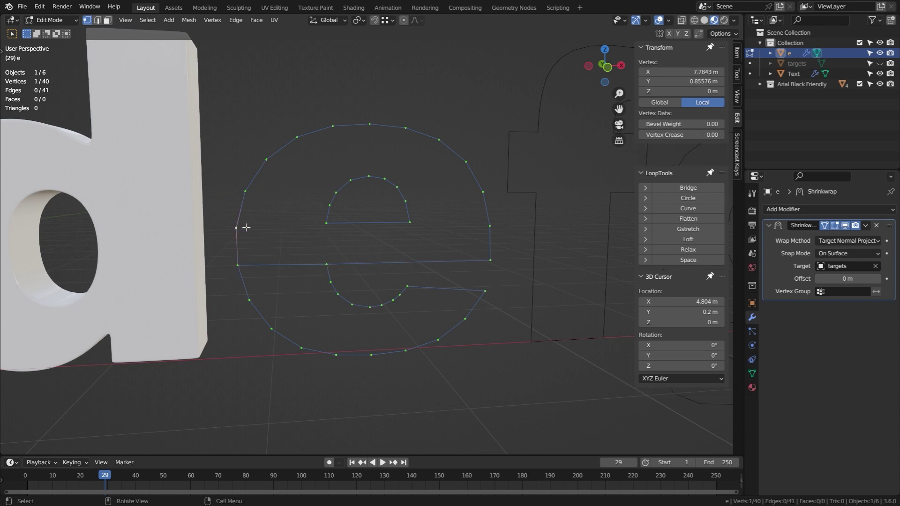
pyautogui.keyDown('shift'); pyautogui.click(325, 223); pyautogui.keyUp('shift')
pyautogui.press('f')
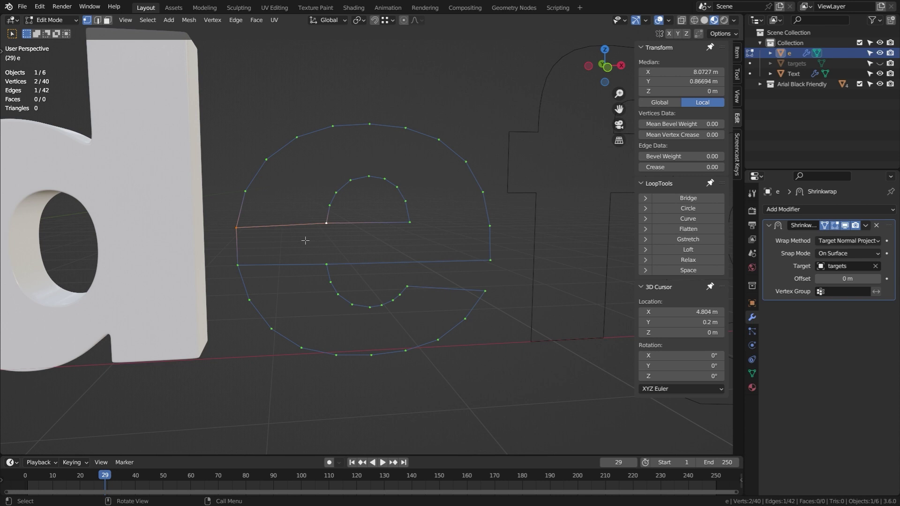
# Loop cut the new left edge to add two vertices along it
pyautogui.hotkey('ctrl', 'r')
pyautogui.scroll(1, 240, 245)
pyautogui.click(240, 245)
pyautogui.click(242, 251)
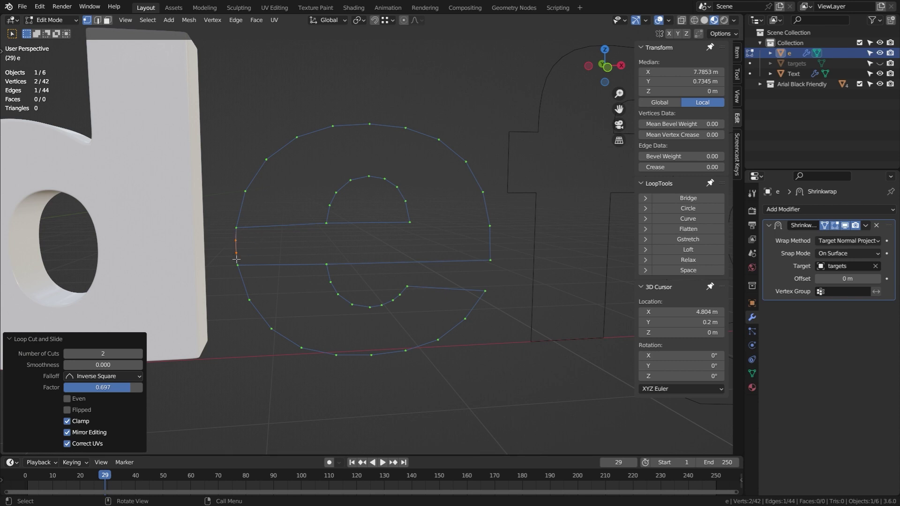
# Reselect the full outer outline and respace its vertices evenly with LoopTools Space
pyautogui.click(490, 260)
pyautogui.keyDown('ctrl'); pyautogui.click(370, 123); pyautogui.keyUp('ctrl')
pyautogui.keyDown('ctrl'); pyautogui.click(236, 227); pyautogui.keyUp('ctrl')
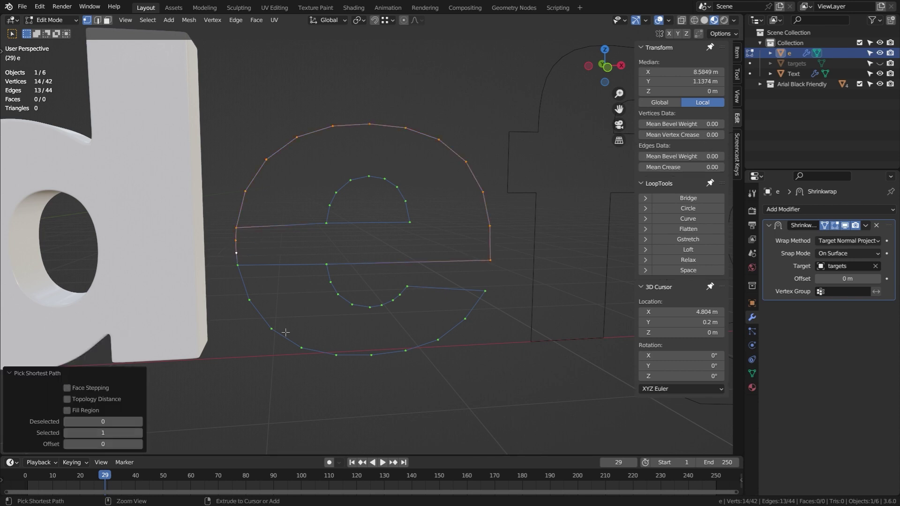
pyautogui.keyDown('ctrl'); pyautogui.click(301, 348); pyautogui.keyUp('ctrl')
pyautogui.keyDown('ctrl'); pyautogui.click(438, 340); pyautogui.keyUp('ctrl')
pyautogui.keyDown('ctrl'); pyautogui.click(485, 291); pyautogui.keyUp('ctrl')
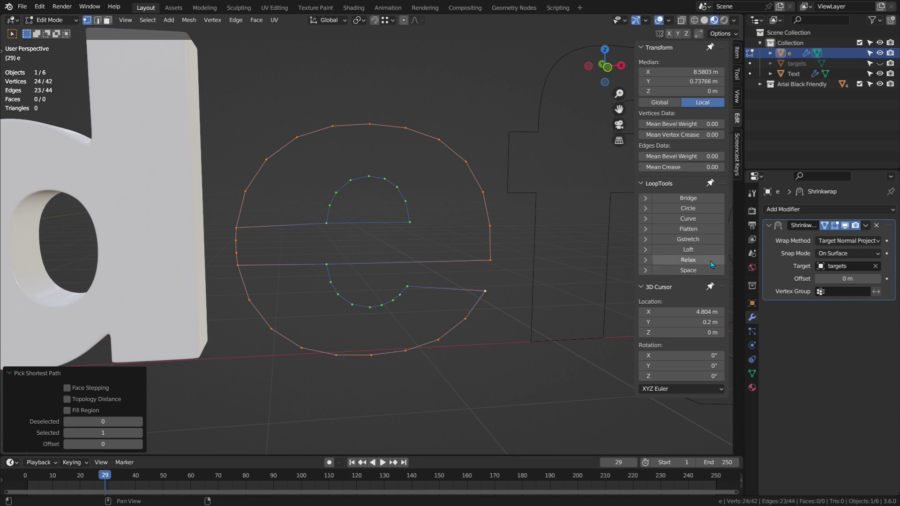
pyautogui.click(702, 271)
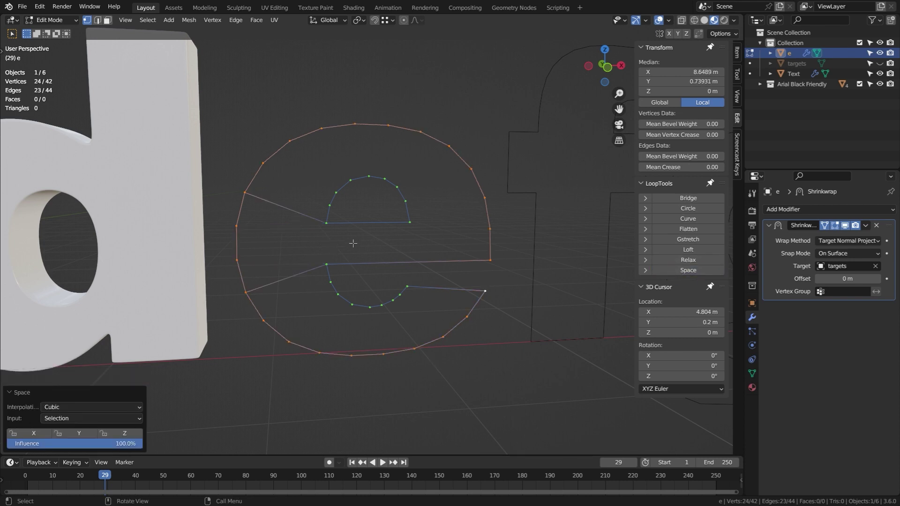
# Add four vertices each along the inner and lower crossbar edges with loop cuts
pyautogui.hotkey('ctrl', 'r')
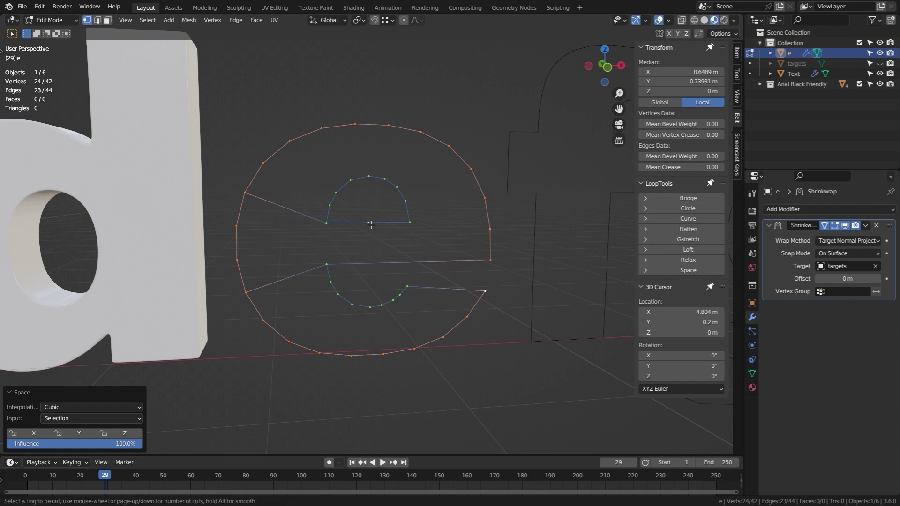
pyautogui.click(371, 225)
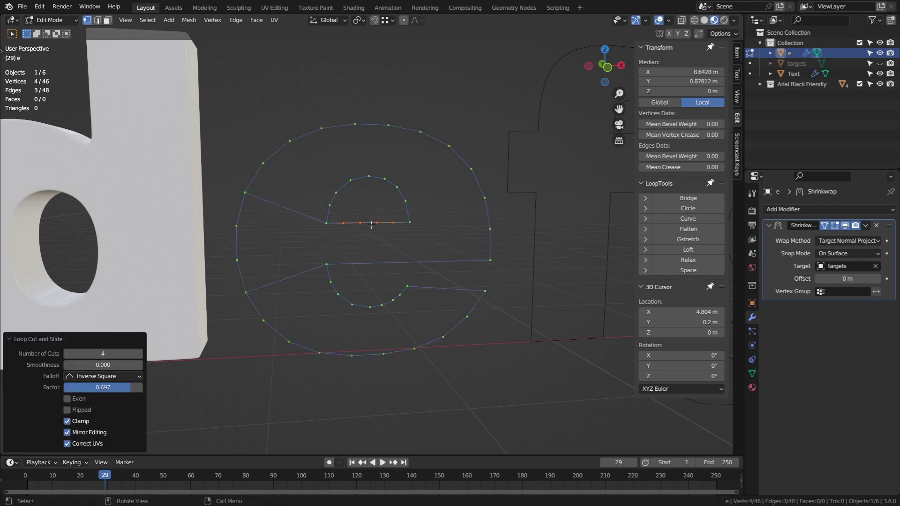
pyautogui.hotkey('ctrl', 'r')
pyautogui.click(404, 267)
# Select the outer path over the top of the e and the inner arc path
pyautogui.click(395, 263)
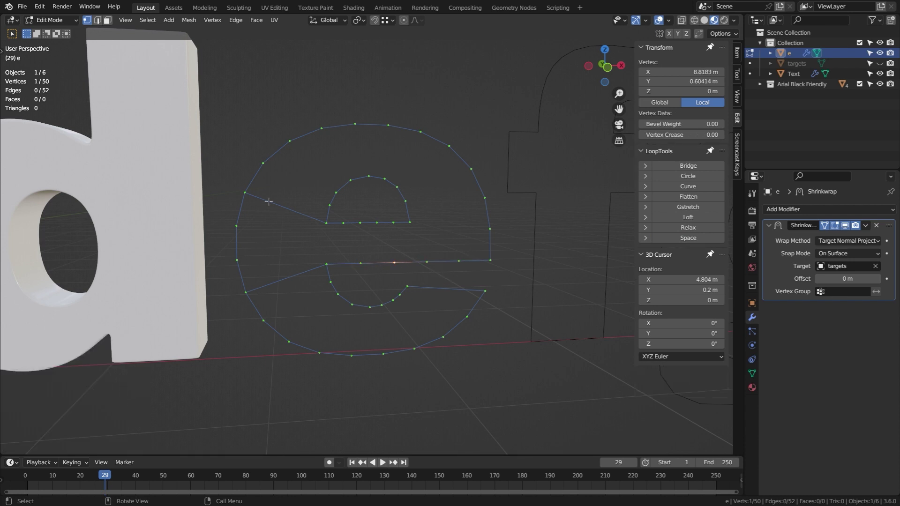
pyautogui.click(244, 193)
pyautogui.keyDown('ctrl'); pyautogui.click(490, 229); pyautogui.keyUp('ctrl')
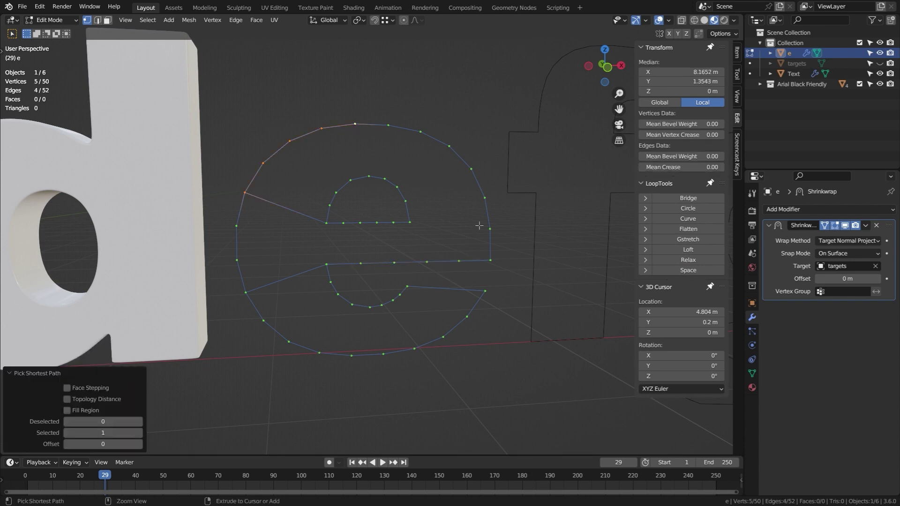
pyautogui.keyDown('ctrl'); pyautogui.click(489, 262); pyautogui.keyUp('ctrl')
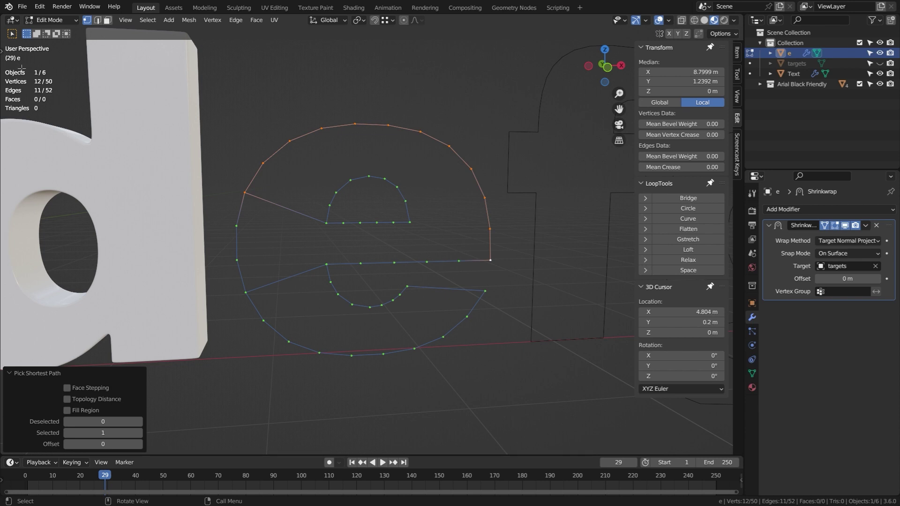
pyautogui.click(326, 223)
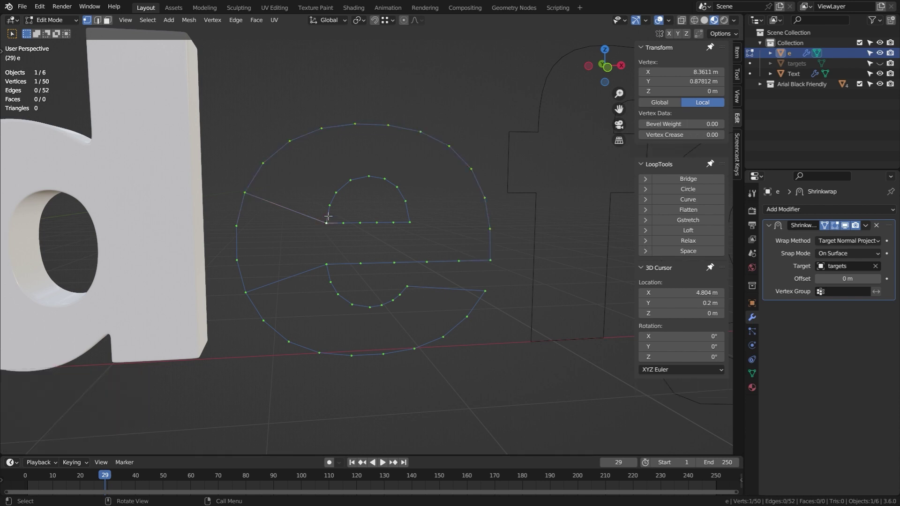
pyautogui.keyDown('ctrl'); pyautogui.click(410, 222); pyautogui.keyUp('ctrl')
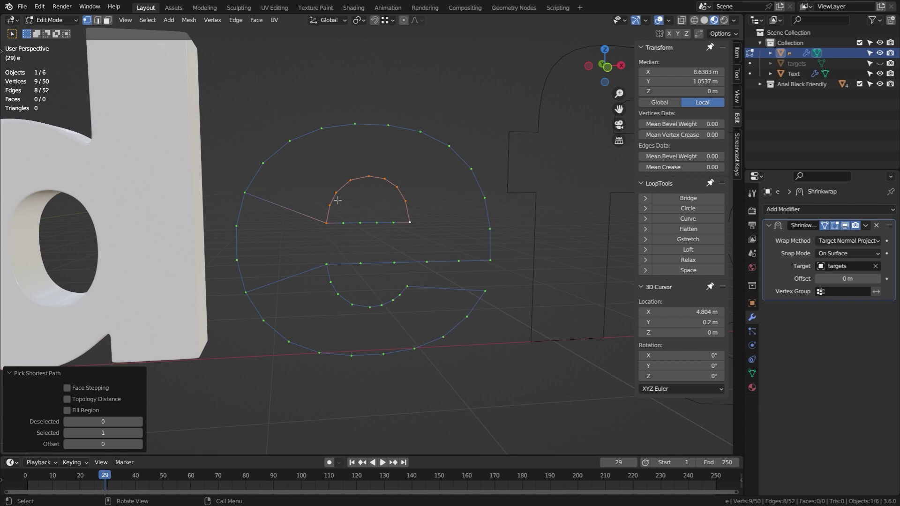
# Add three cuts to the inner arc and evenly respace its vertices with LoopTools Space
pyautogui.hotkey('alt', 'a')
pyautogui.hotkey('ctrl', 'r')
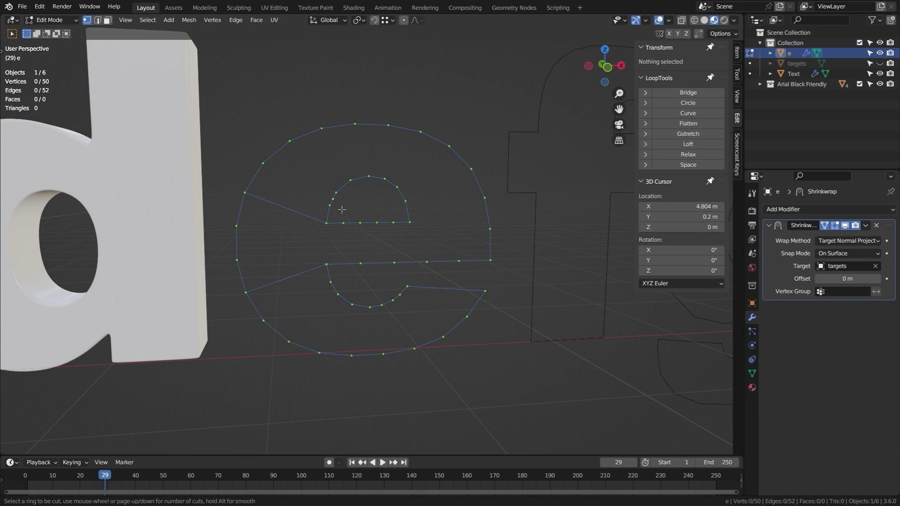
pyautogui.click(341, 209)
pyautogui.click(342, 210)
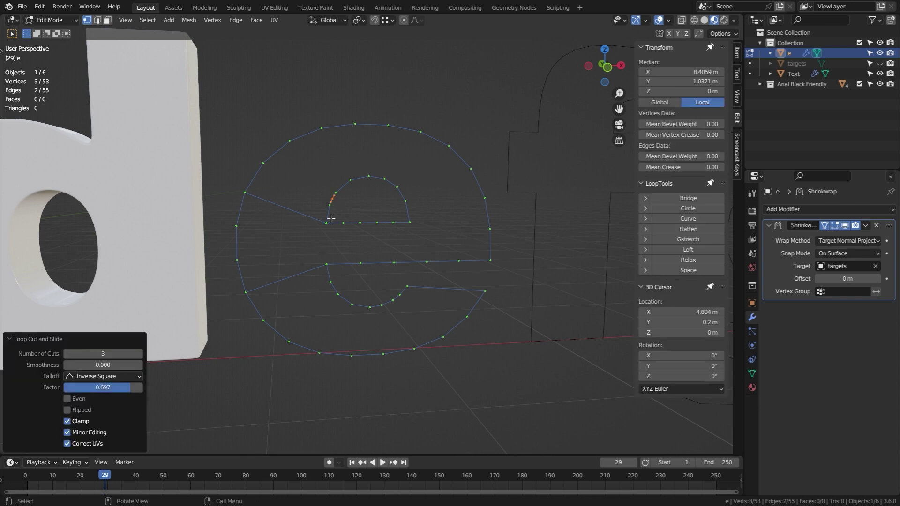
pyautogui.click(327, 223)
pyautogui.keyDown('ctrl'); pyautogui.click(410, 222); pyautogui.keyUp('ctrl')
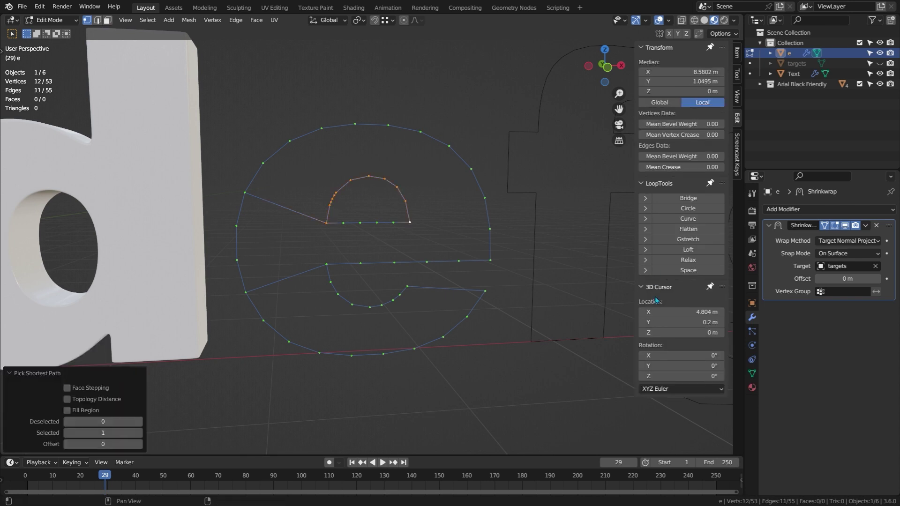
pyautogui.click(690, 272)
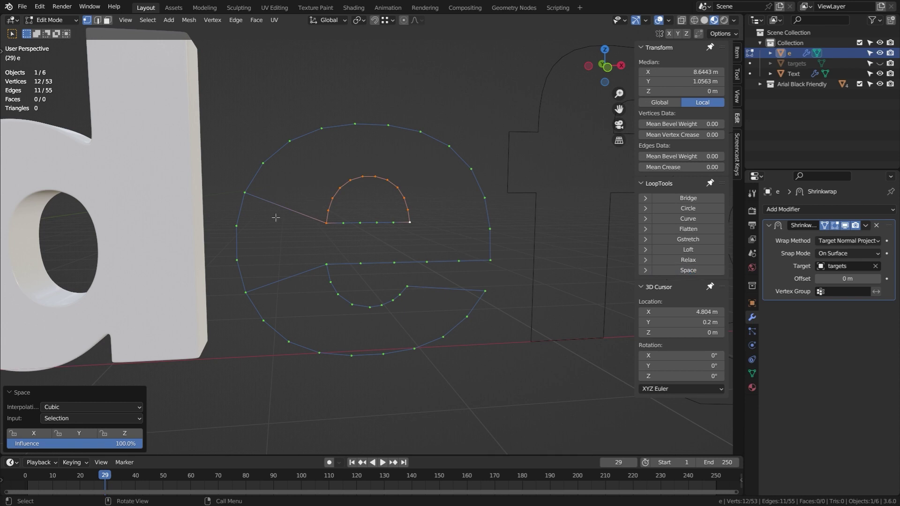
# Select the lower outer arc and the inner curve paths
pyautogui.click(244, 295)
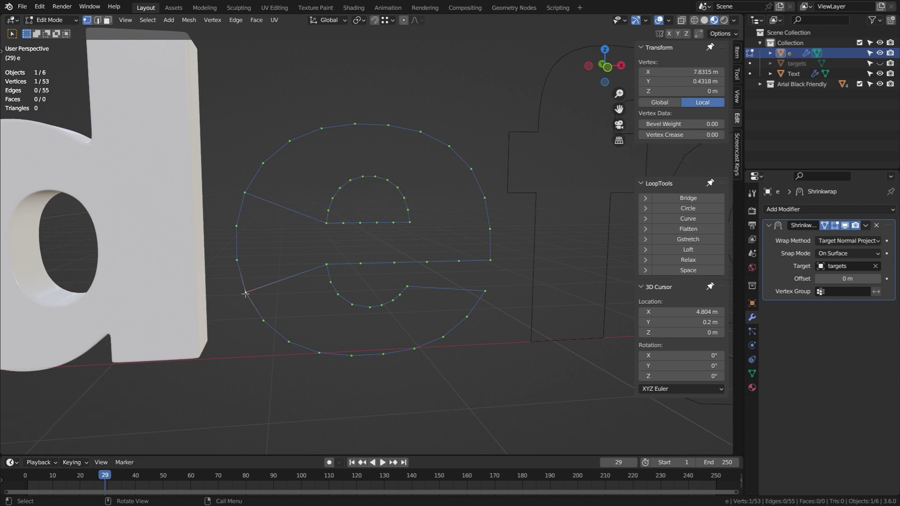
pyautogui.keyDown('ctrl'); pyautogui.click(319, 353); pyautogui.keyUp('ctrl')
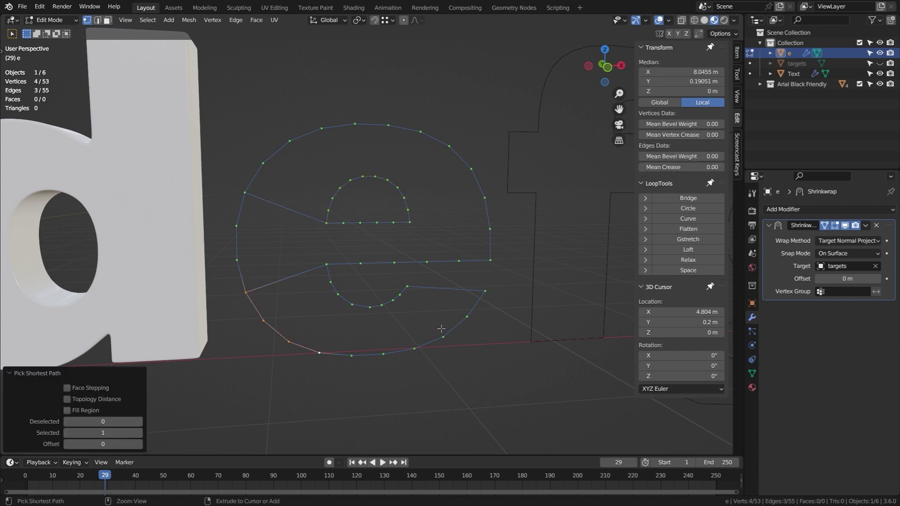
pyautogui.keyDown('ctrl'); pyautogui.click(485, 291); pyautogui.keyUp('ctrl')
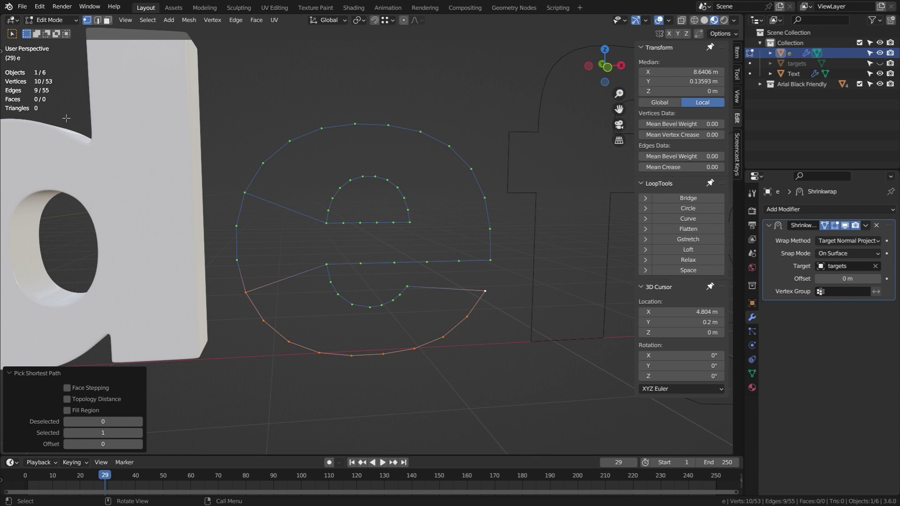
pyautogui.click(327, 265)
pyautogui.keyDown('ctrl'); pyautogui.click(406, 286); pyautogui.keyUp('ctrl')
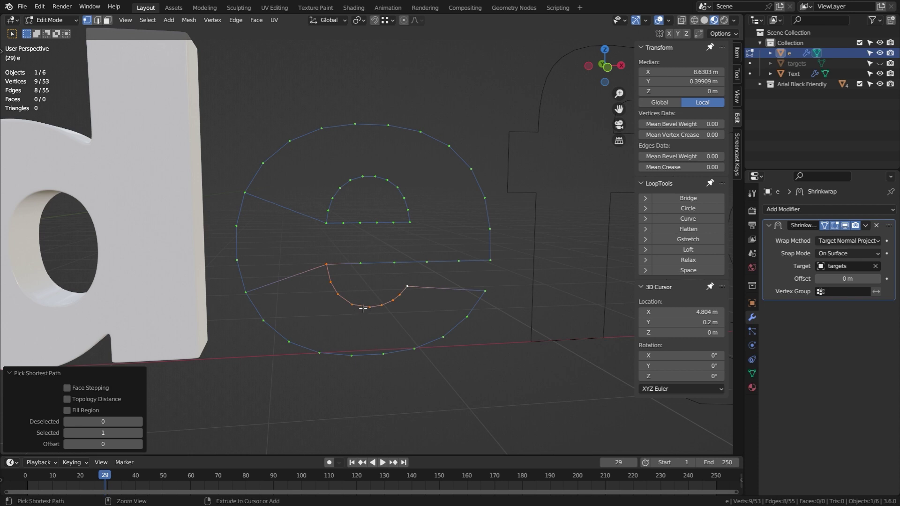
# Loop cut an extra vertex onto the lower inner curve and space that curve evenly
pyautogui.hotkey('ctrl', 'r')
pyautogui.moveTo(363, 308); pyautogui.dragTo(362, 320)
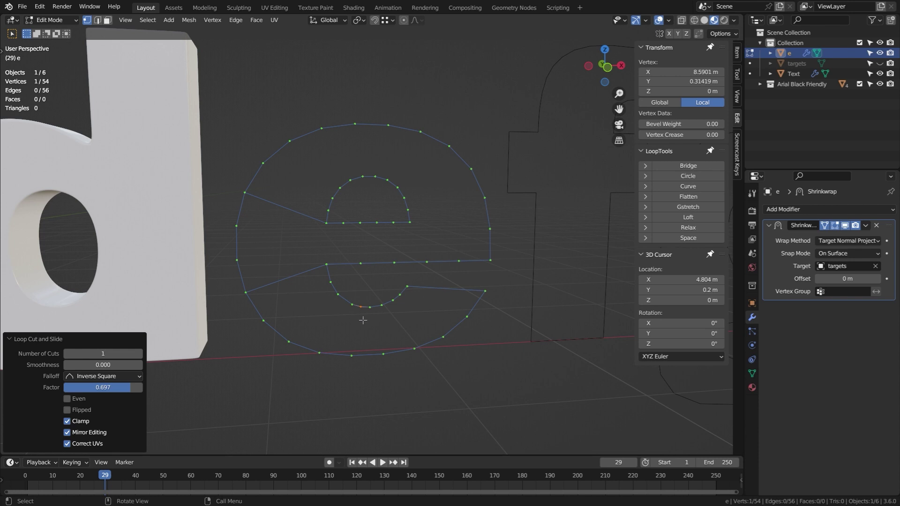
pyautogui.click(327, 265)
pyautogui.keyDown('ctrl'); pyautogui.click(369, 307); pyautogui.keyUp('ctrl')
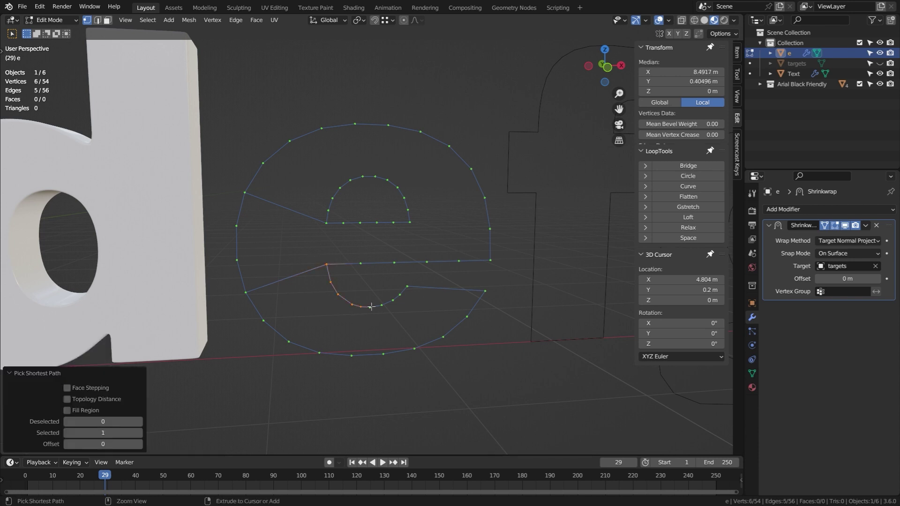
pyautogui.keyDown('ctrl'); pyautogui.click(407, 286); pyautogui.keyUp('ctrl')
pyautogui.click(688, 269)
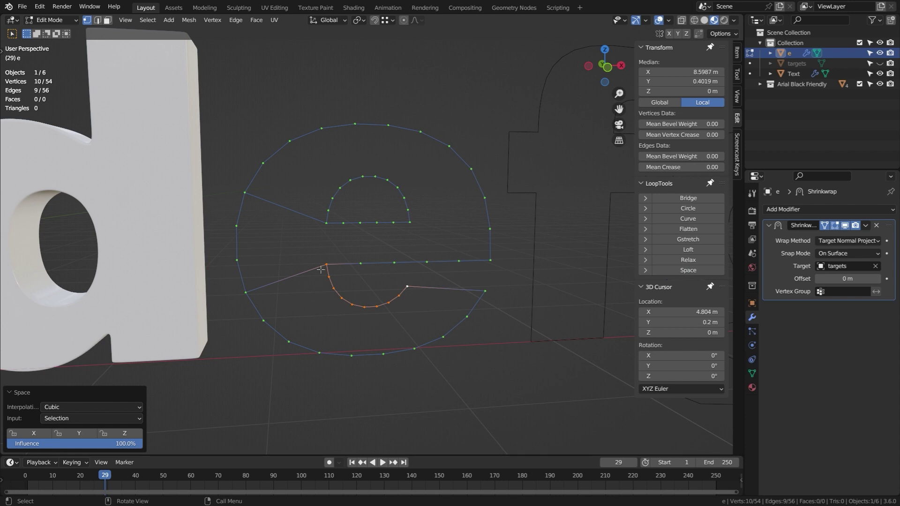
# Delete the two edges connecting the left side to the crossbar
pyautogui.press('2')
pyautogui.click(296, 212)
pyautogui.keyDown('shift'); pyautogui.click(293, 276); pyautogui.keyUp('shift')
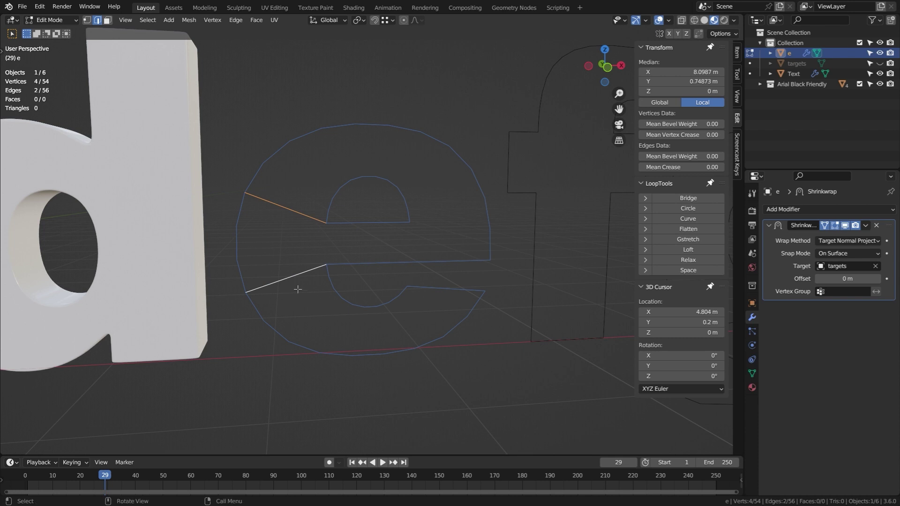
pyautogui.press('x')
pyautogui.click(297, 300)
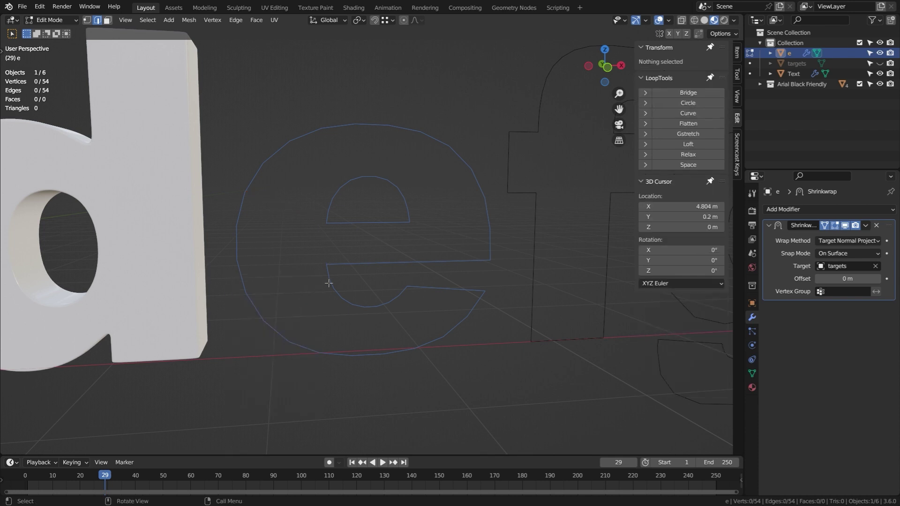
# Apply the Shrinkwrap modifier to the e in Object Mode, then return to Edit Mode
pyautogui.press('Tab')
pyautogui.hotkey('ctrl', 'a')
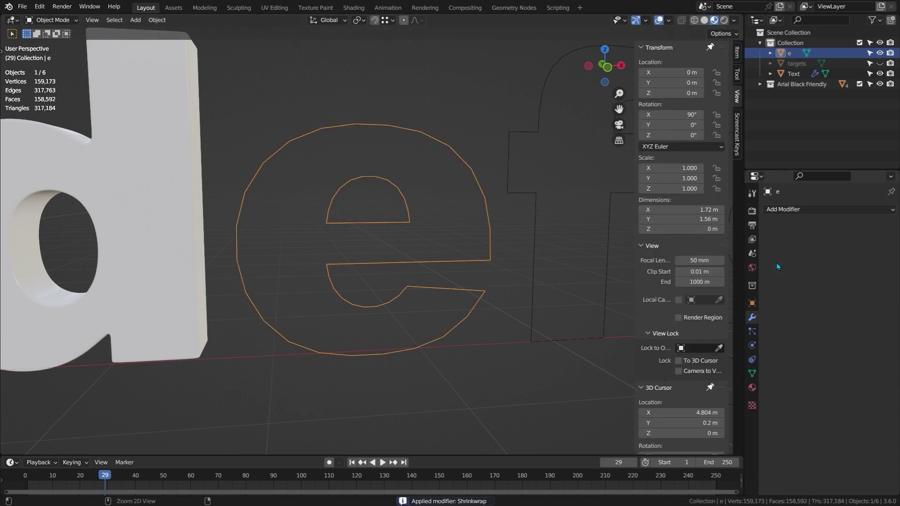
pyautogui.press('Tab')
# Fill the e outline with faces, inset them, and delete the two inner inset faces
pyautogui.press('1')
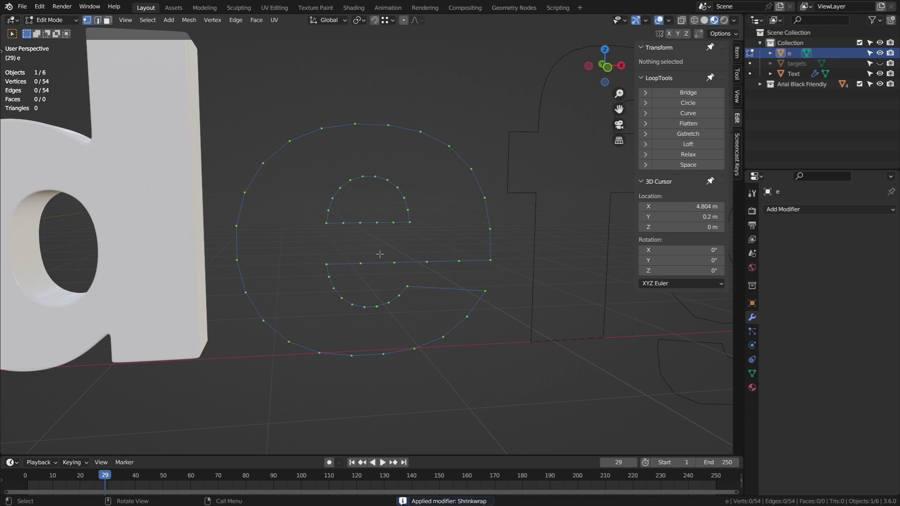
pyautogui.press('a')
pyautogui.press('f')
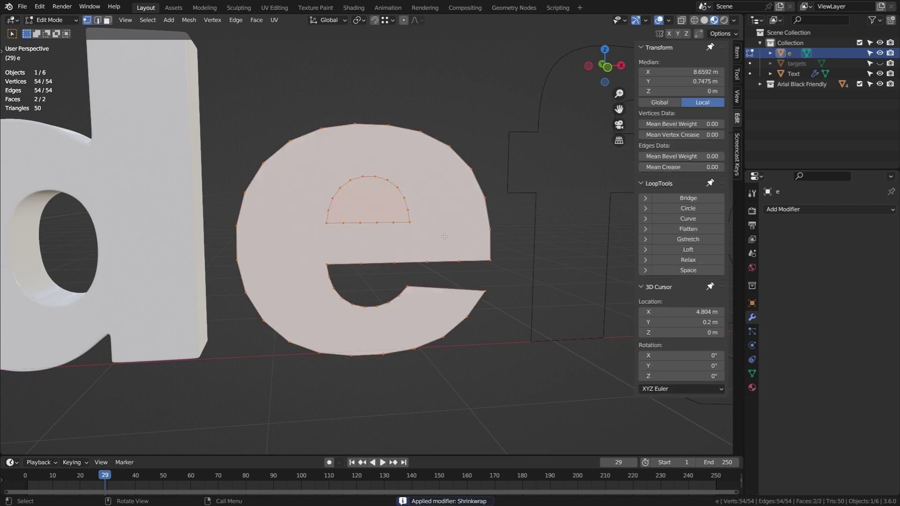
pyautogui.press('i')
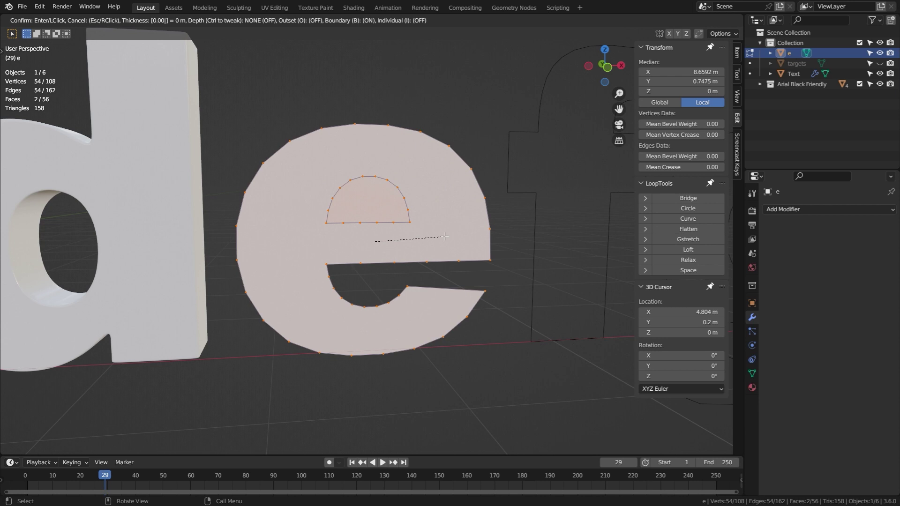
pyautogui.click(444, 236)
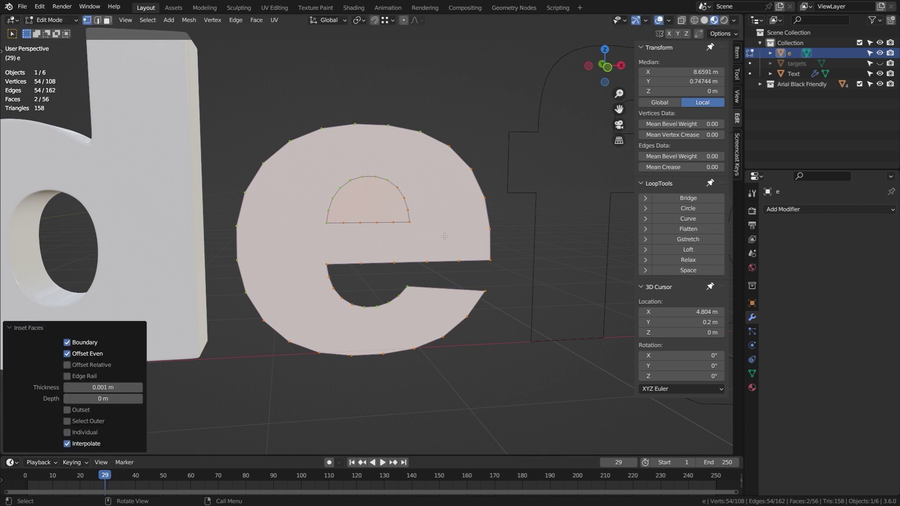
pyautogui.press('x')
pyautogui.press('Down')
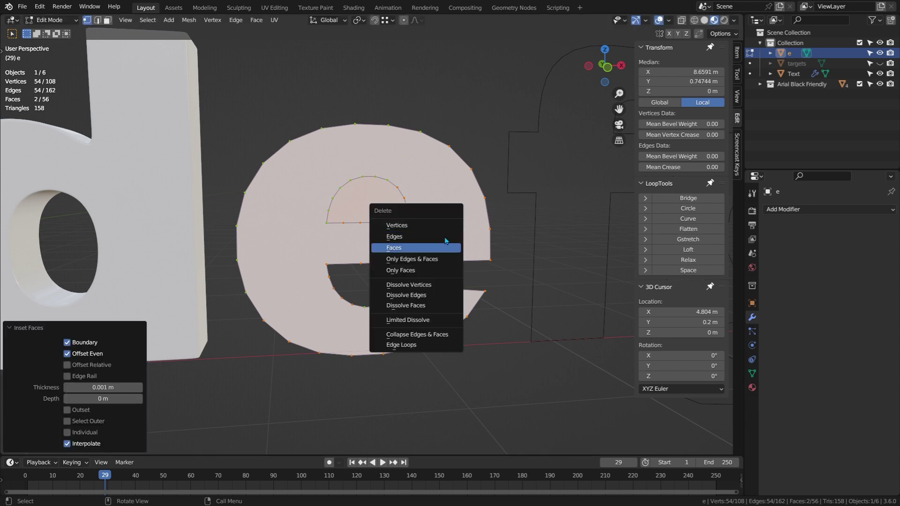
pyautogui.press('Return')
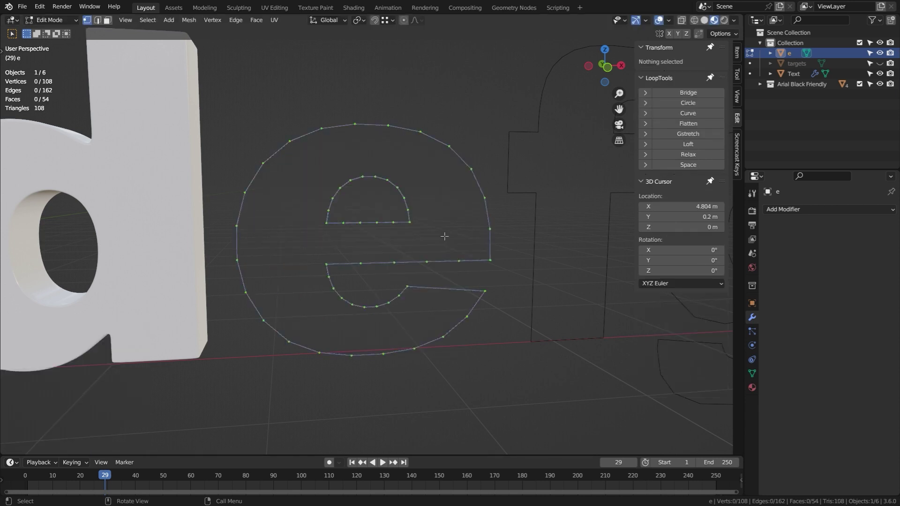
# Edge-slide the counter loop by -10, then both loops by -30 to widen the band
pyautogui.keyDown('alt'); pyautogui.click(413, 208); pyautogui.keyUp('alt')
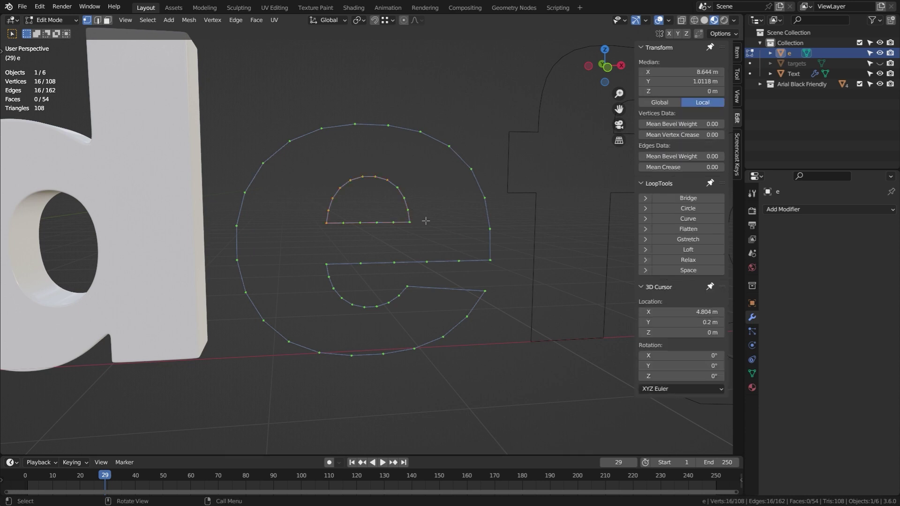
pyautogui.press('g')
pyautogui.press('g')
pyautogui.write('-10')
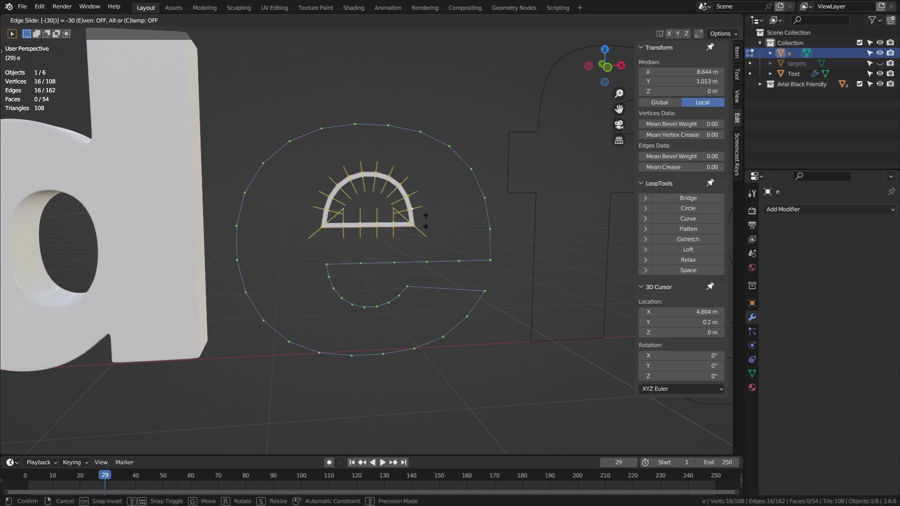
pyautogui.press('Return')
pyautogui.keyDown('alt'); pyautogui.keyDown('shift'); pyautogui.click(466, 164); pyautogui.keyUp('shift'); pyautogui.keyUp('alt')
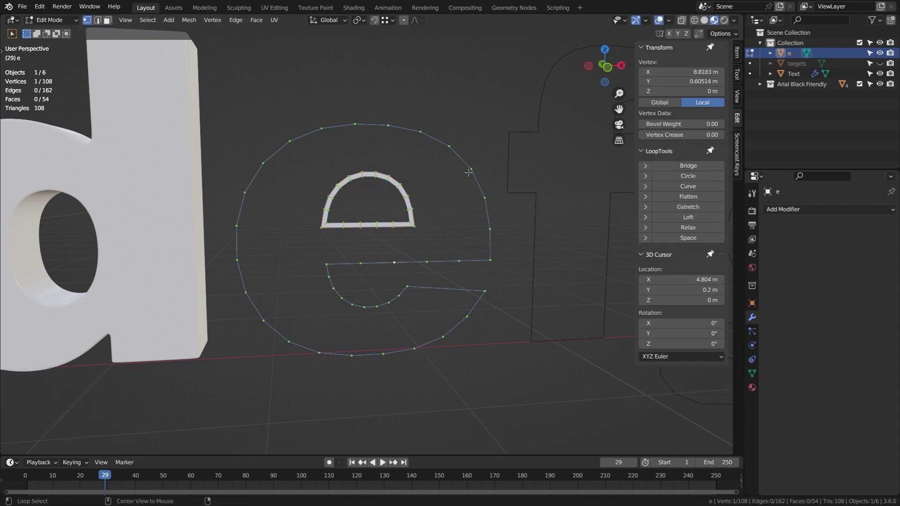
pyautogui.press('g')
pyautogui.press('g')
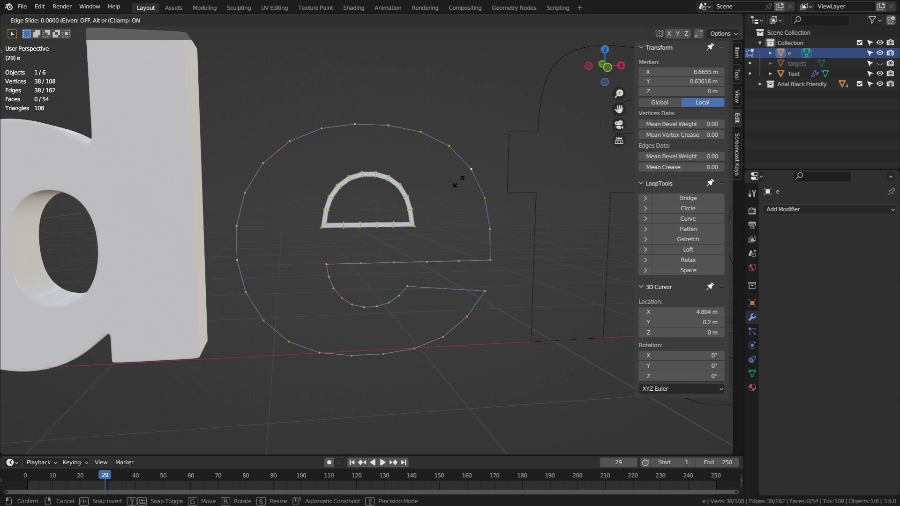
pyautogui.write('-30')
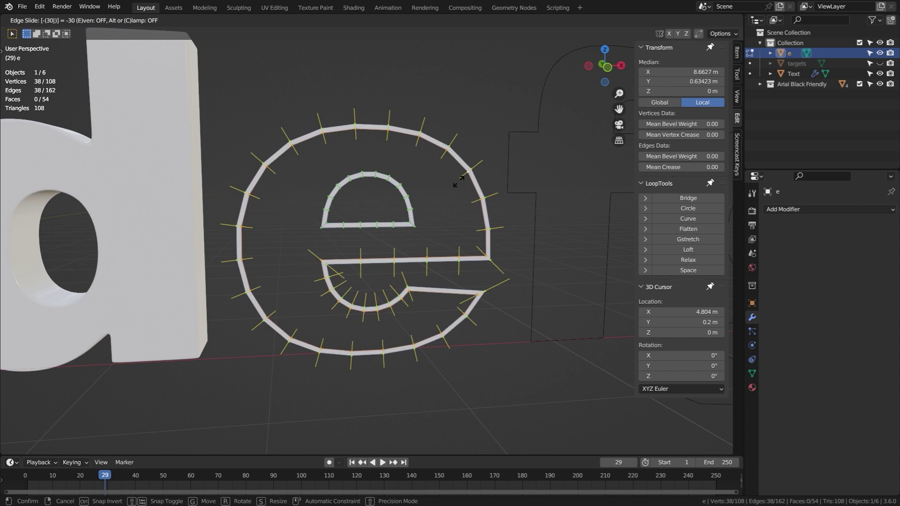
pyautogui.press('Return')
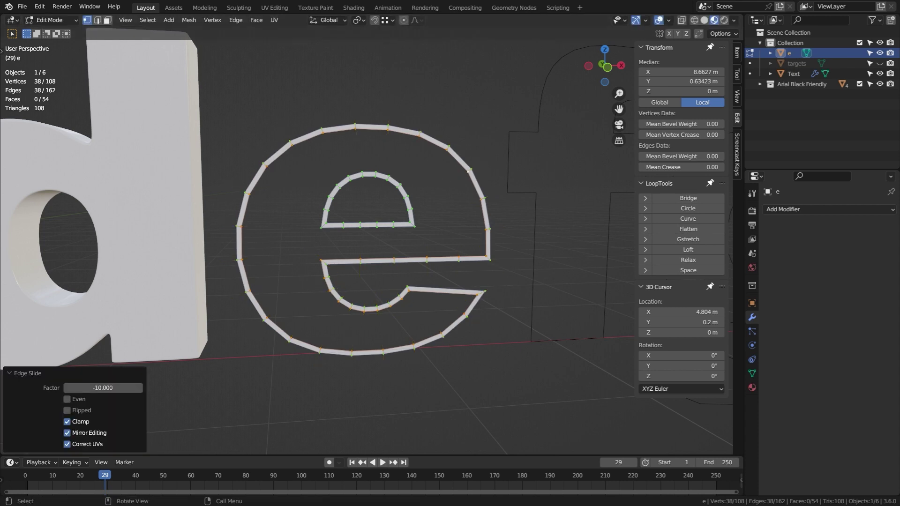
# Fill quads along the lower band of the e from the selected outline edges
pyautogui.press('2')
pyautogui.click(461, 162)
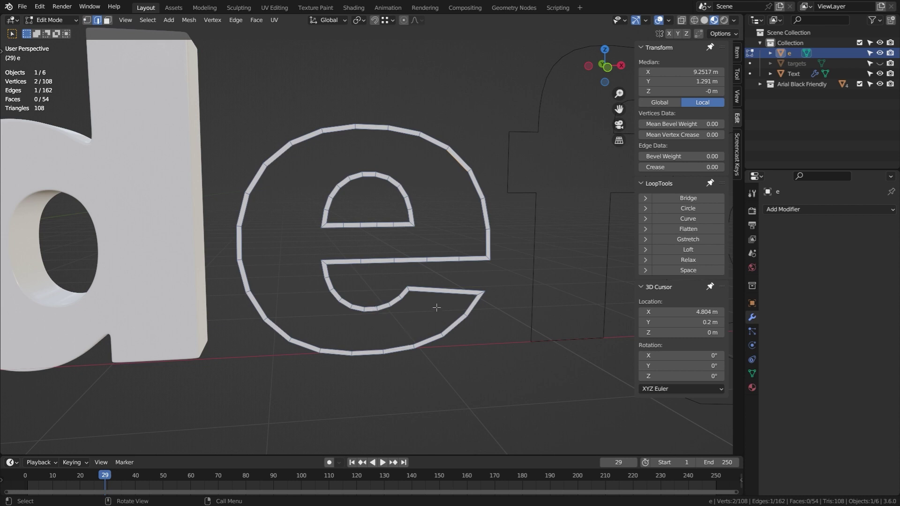
pyautogui.click(436, 293)
pyautogui.press('f')
pyautogui.press('f')
pyautogui.press('f')
pyautogui.press('f')
pyautogui.press('f')
pyautogui.press('f')
pyautogui.press('f')
pyautogui.press('f')
pyautogui.press('f')
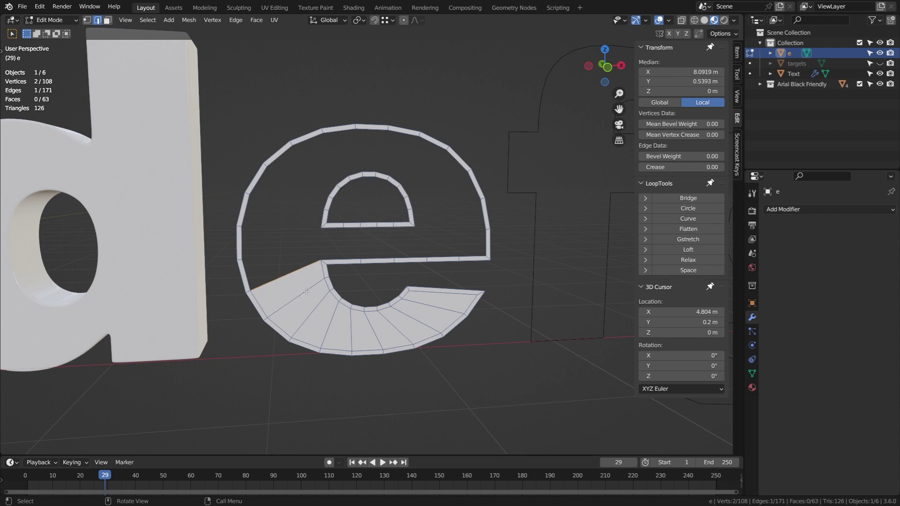
# Connect the two vertices across the gap, then fill faces along the middle bar and upper arch
pyautogui.press('1')
pyautogui.click(321, 227)
pyautogui.keyDown('shift'); pyautogui.click(321, 260); pyautogui.keyUp('shift')
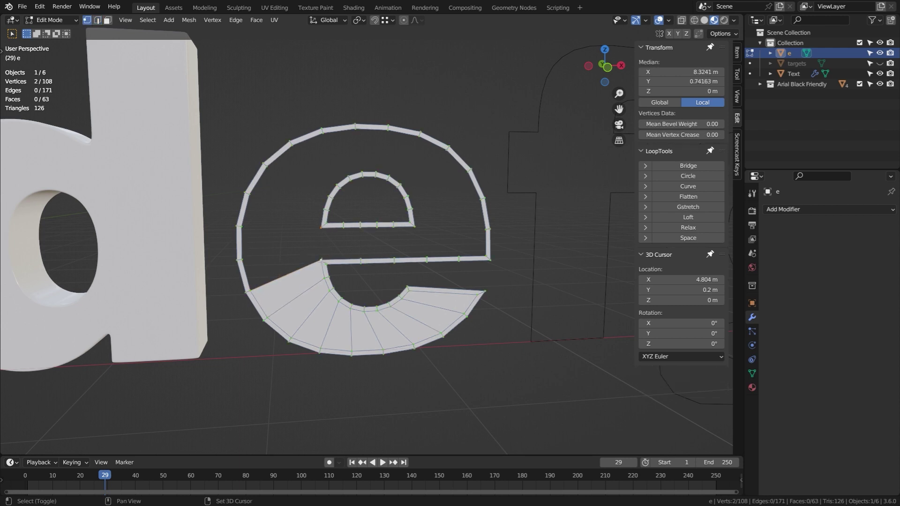
pyautogui.press('f')
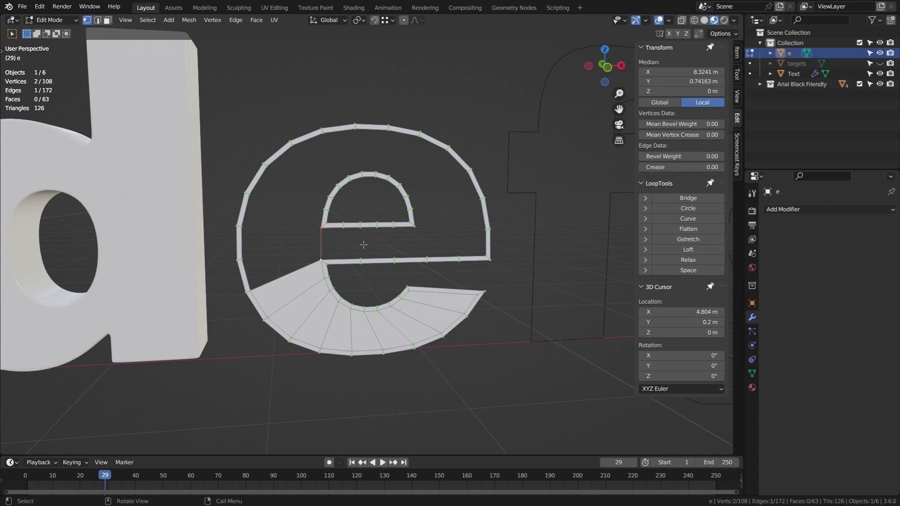
pyautogui.press('f')
pyautogui.press('f')
pyautogui.press('f')
pyautogui.press('f')
pyautogui.press('f')
pyautogui.press('f')
pyautogui.press('f')
pyautogui.press('f')
pyautogui.press('f')
pyautogui.press('f')
pyautogui.press('f')
pyautogui.press('f')
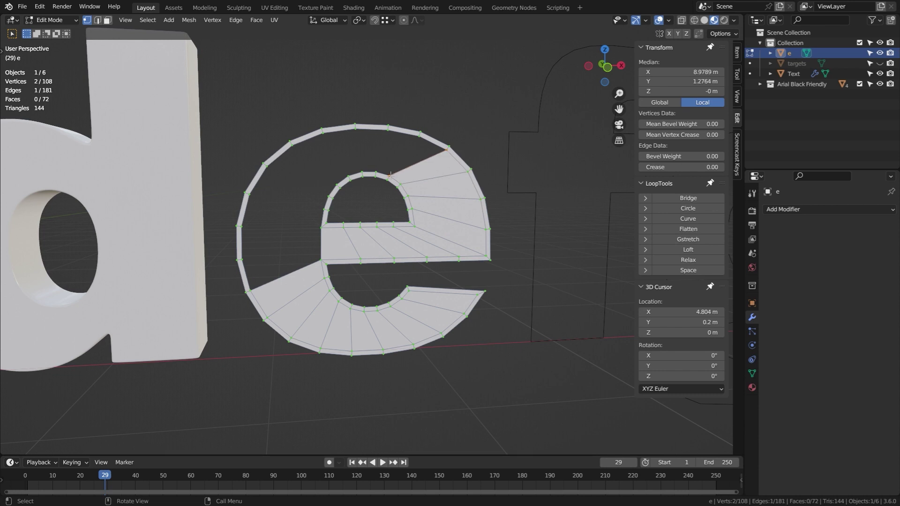
pyautogui.press('f')
pyautogui.press('f')
pyautogui.press('f')
pyautogui.press('f')
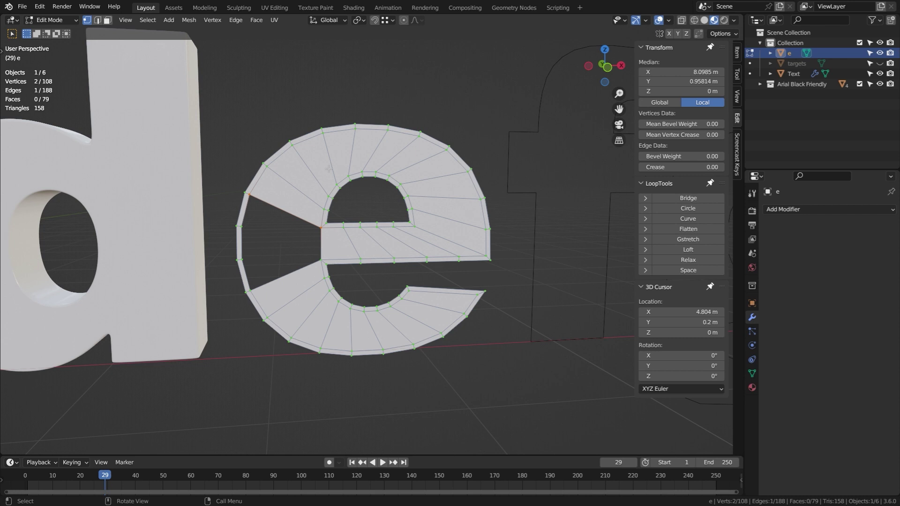
# Add two centred edge loops across the band and along the lower curve
pyautogui.hotkey('ctrl', 'r')
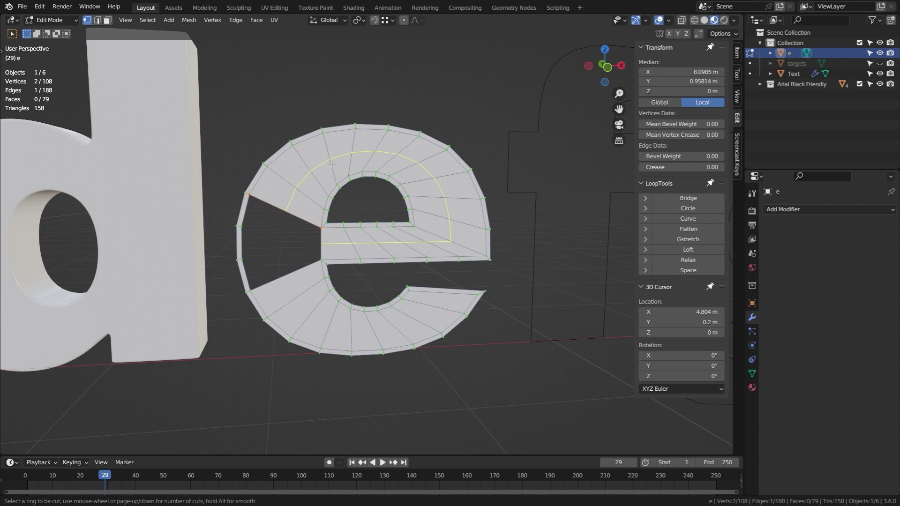
pyautogui.scroll(1, 331, 163)
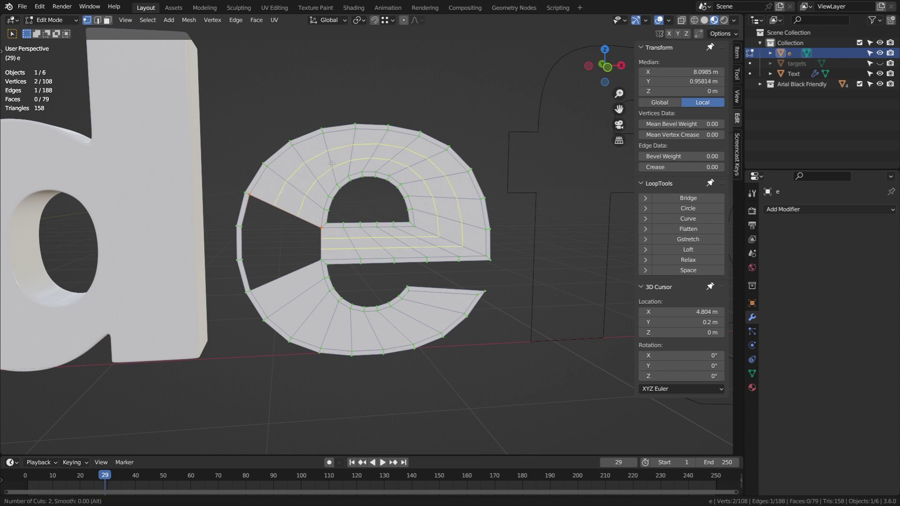
pyautogui.click(332, 163)
pyautogui.rightClick(331, 163)
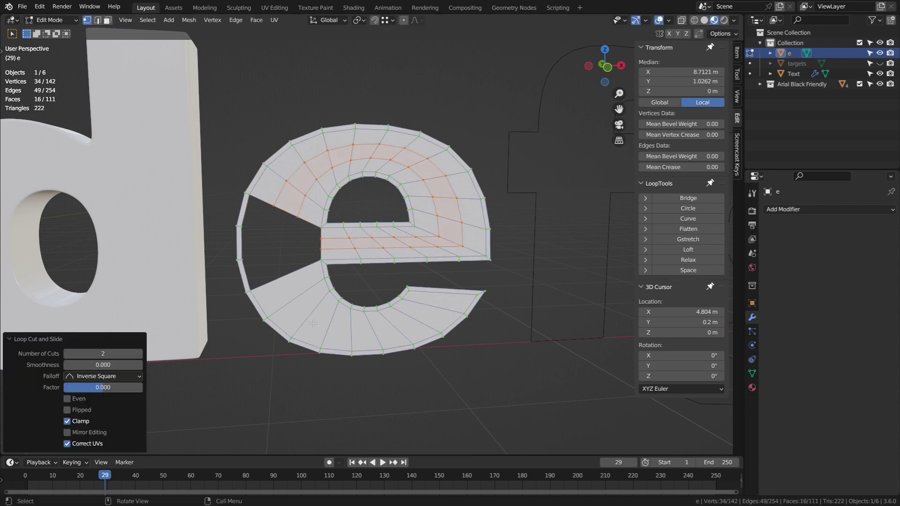
pyautogui.hotkey('alt', 'a')
pyautogui.hotkey('ctrl', 'r')
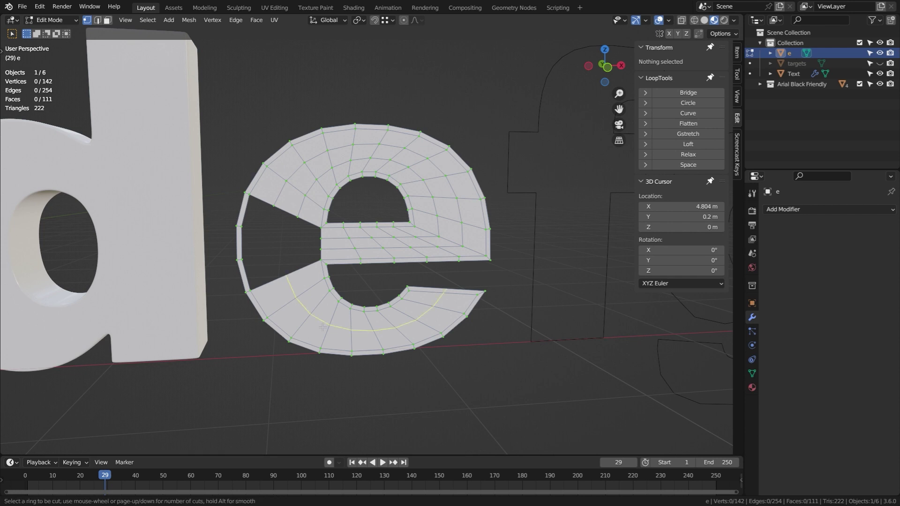
pyautogui.click(324, 327)
pyautogui.rightClick(322, 324)
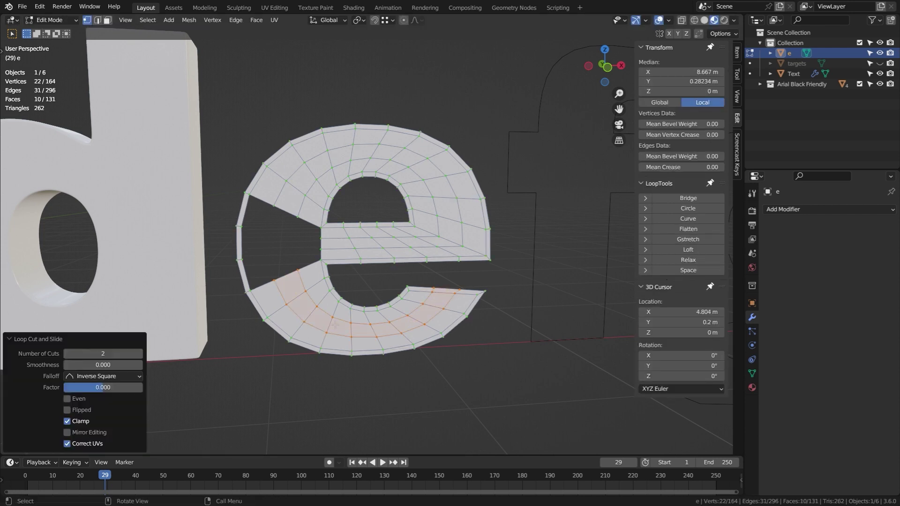
pyautogui.click(347, 288)
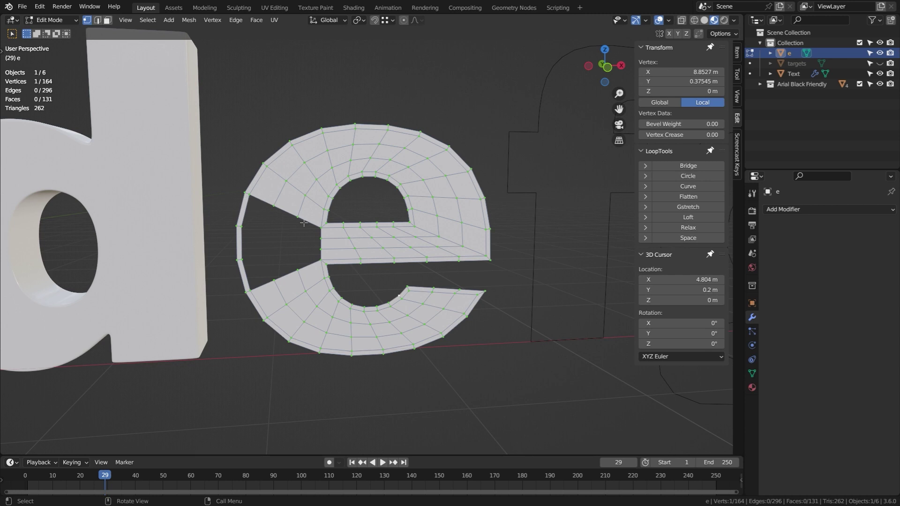
# Grid Fill the left-side gap's boundary loop with Span 3 and Offset 1
pyautogui.keyDown('alt'); pyautogui.click(284, 211); pyautogui.keyUp('alt')
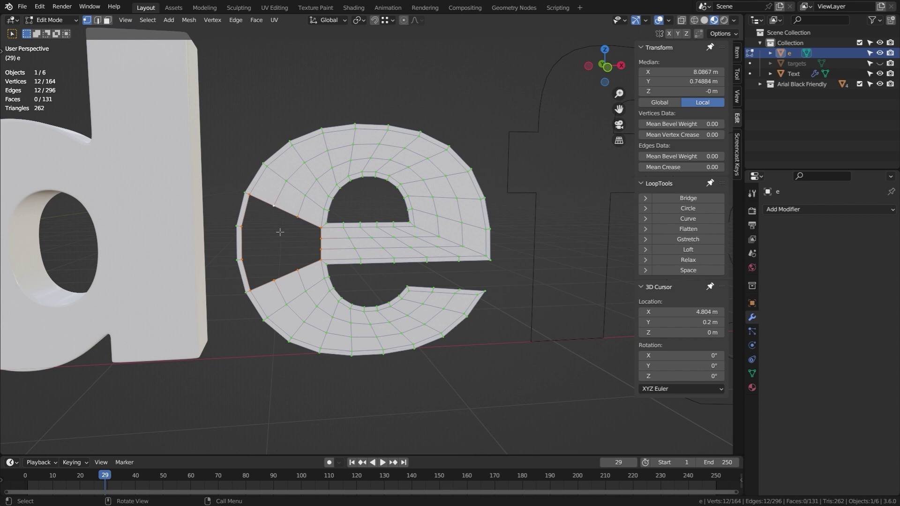
pyautogui.click(257, 20)
pyautogui.click(273, 144)
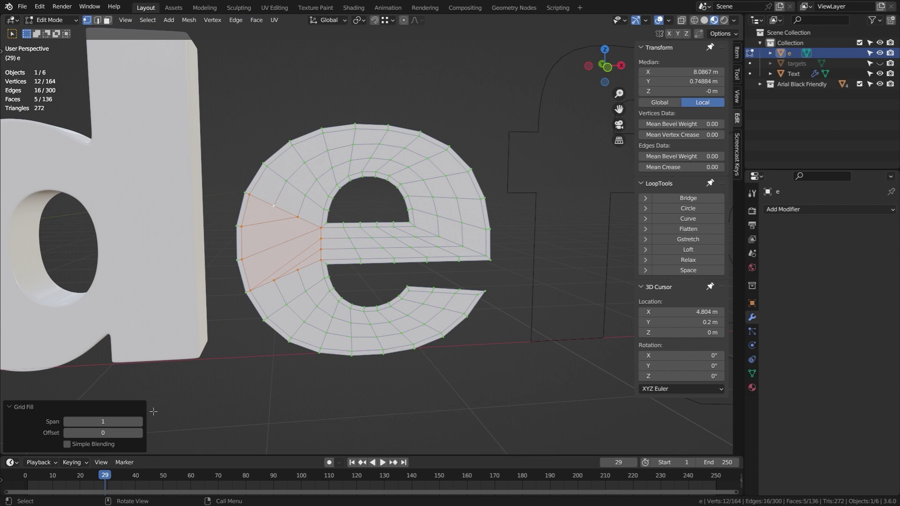
pyautogui.click(139, 421)
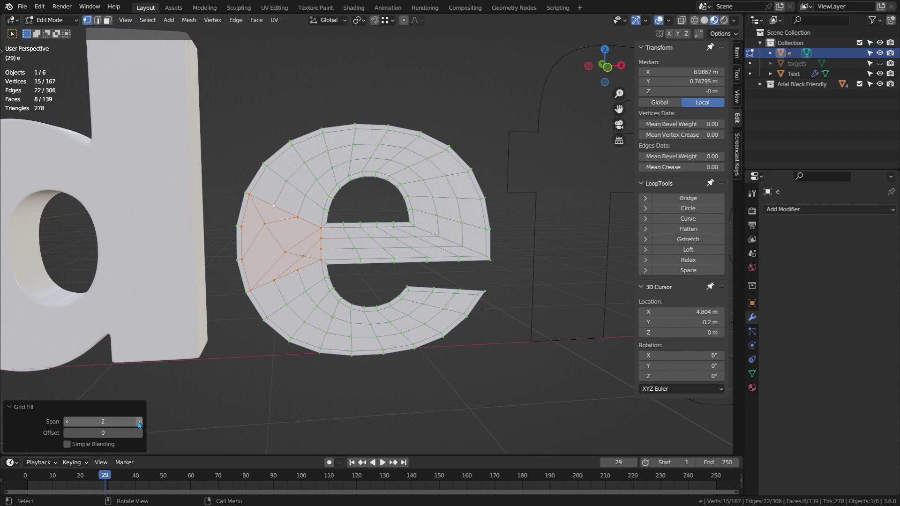
pyautogui.click(139, 421)
pyautogui.click(140, 433)
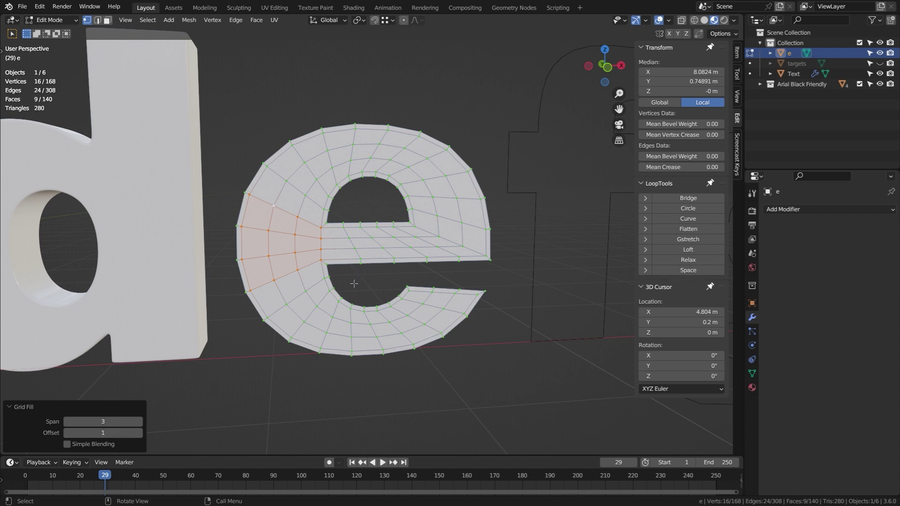
# Recalculate the e mesh's normals to face outward
pyautogui.press('a')
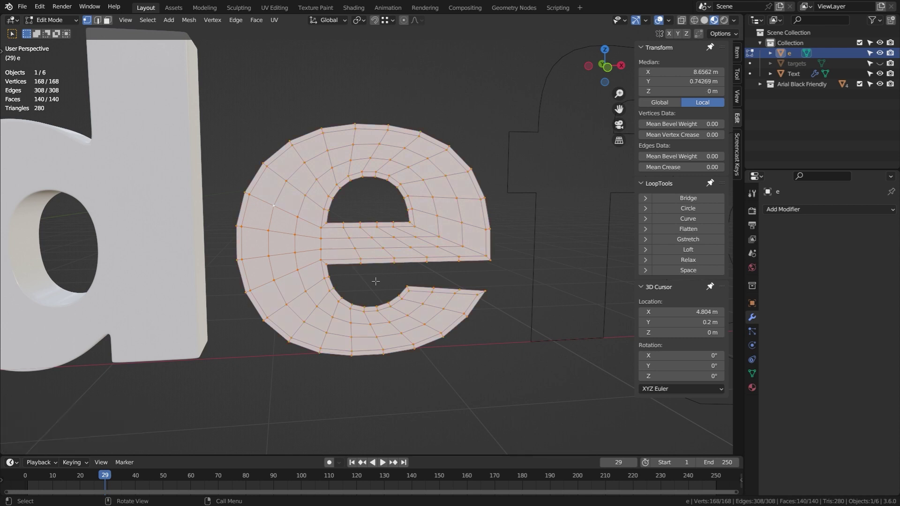
pyautogui.press('shift')
pyautogui.hotkey('shift', 'n')
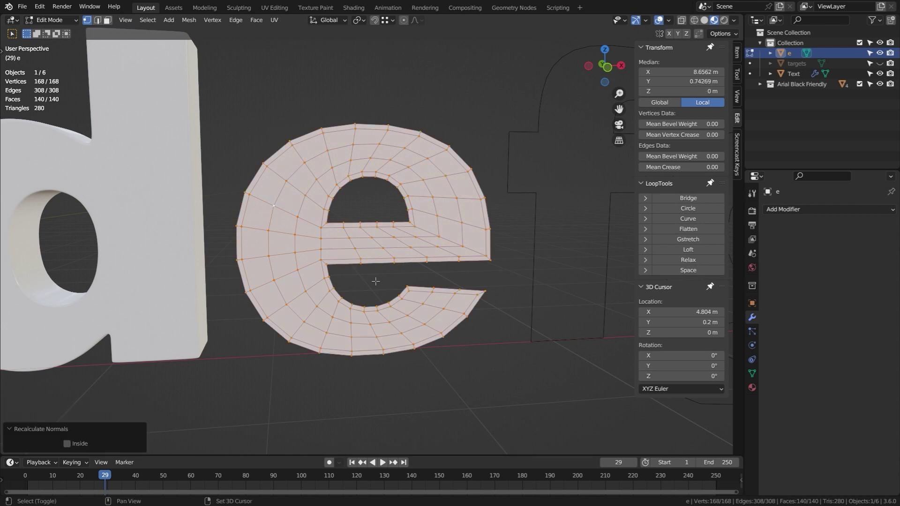
# Add a level-3 Subdivision Surface and Shade Smooth to the e, then reenter Edit Mode
pyautogui.press('Tab')
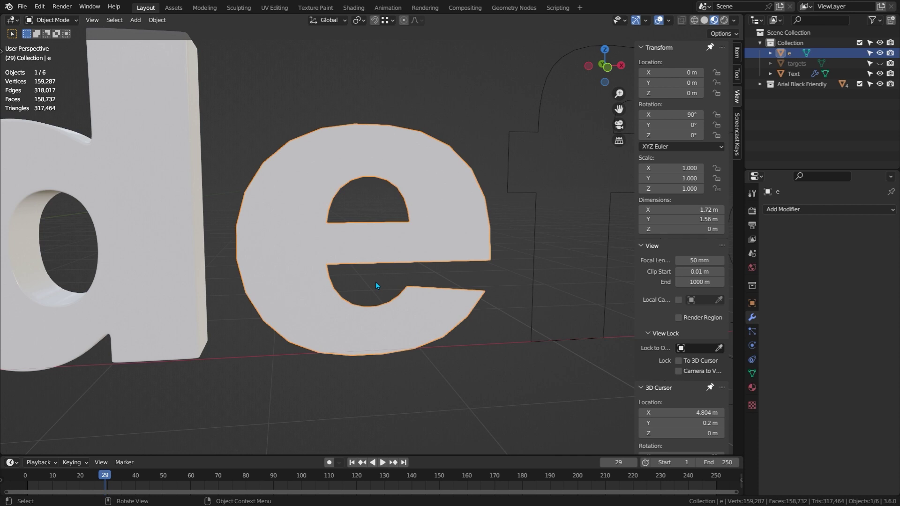
pyautogui.hotkey('ctrl', '3')
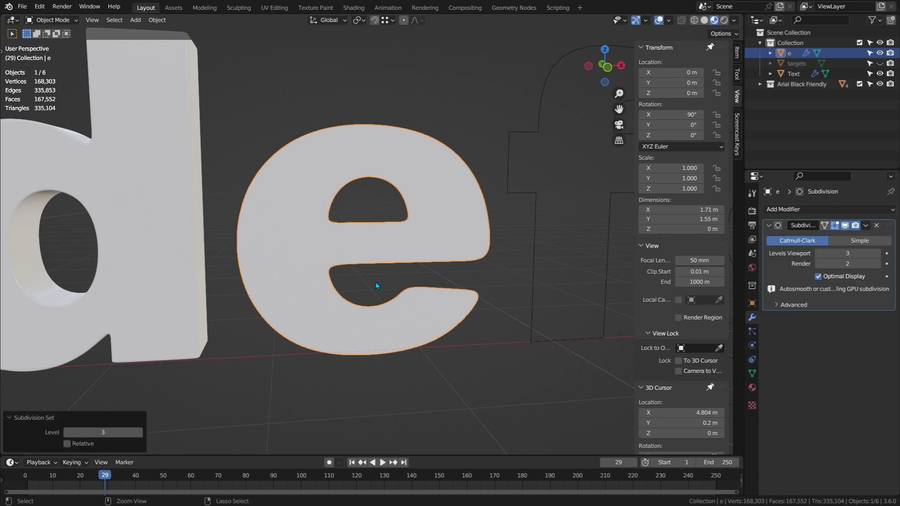
pyautogui.rightClick(396, 235)
pyautogui.click(377, 186)
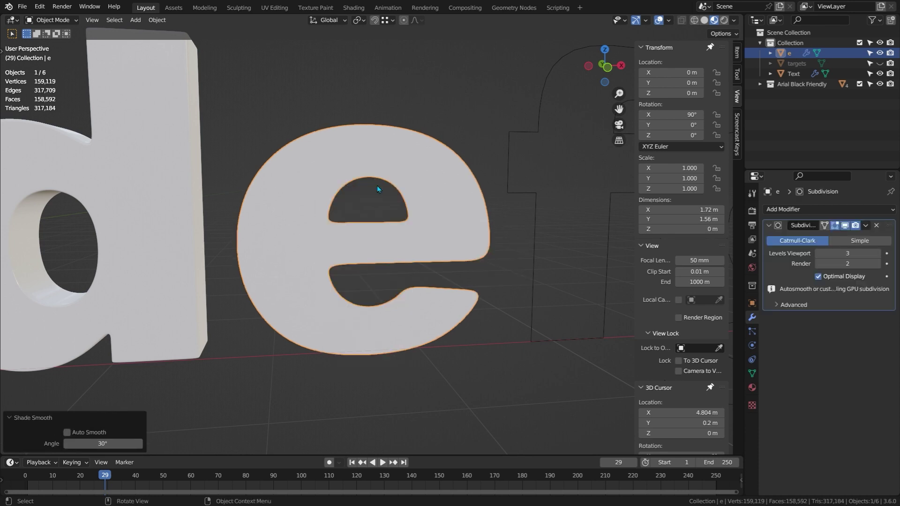
pyautogui.press('Tab')
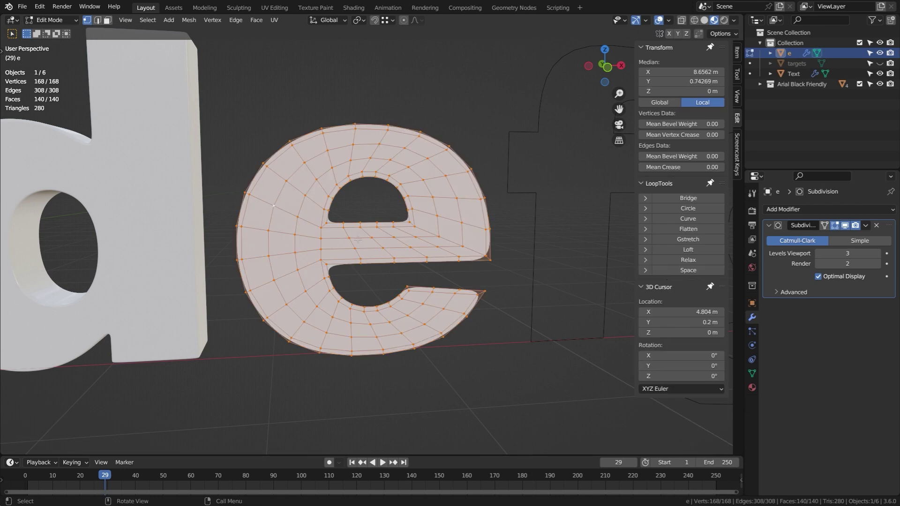
# Add an evenly spaced edge loop across the e's lower arm and mark it as a seam
pyautogui.press('2')
pyautogui.scroll(6, 346, 234)
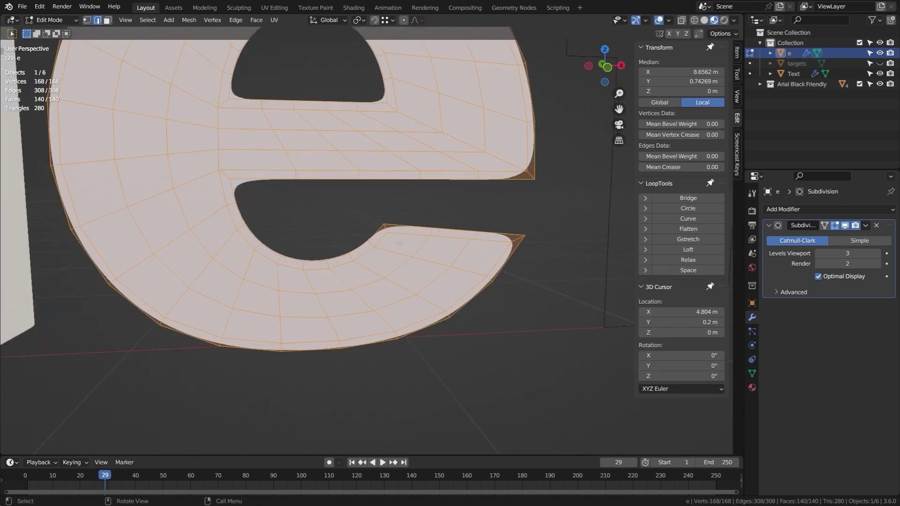
pyautogui.click(324, 229)
pyautogui.scroll(2, 302, 236)
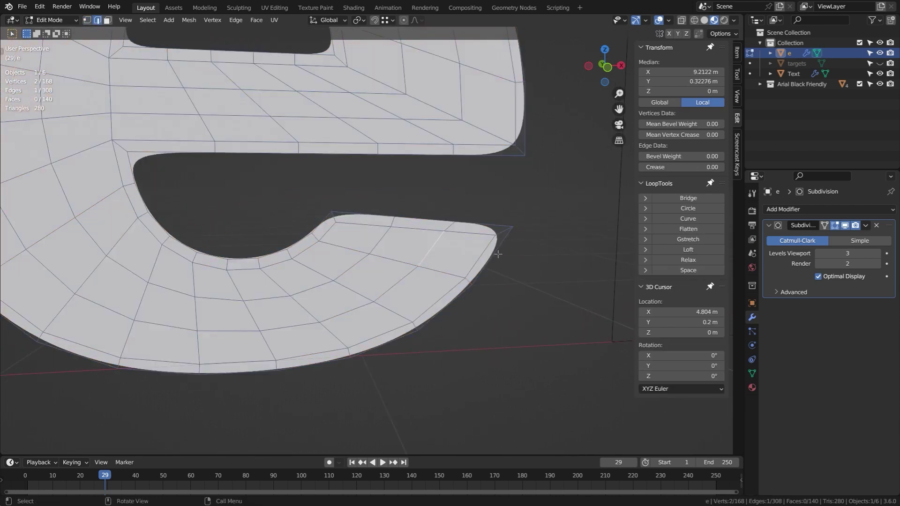
pyautogui.hotkey('ctrl', 'r')
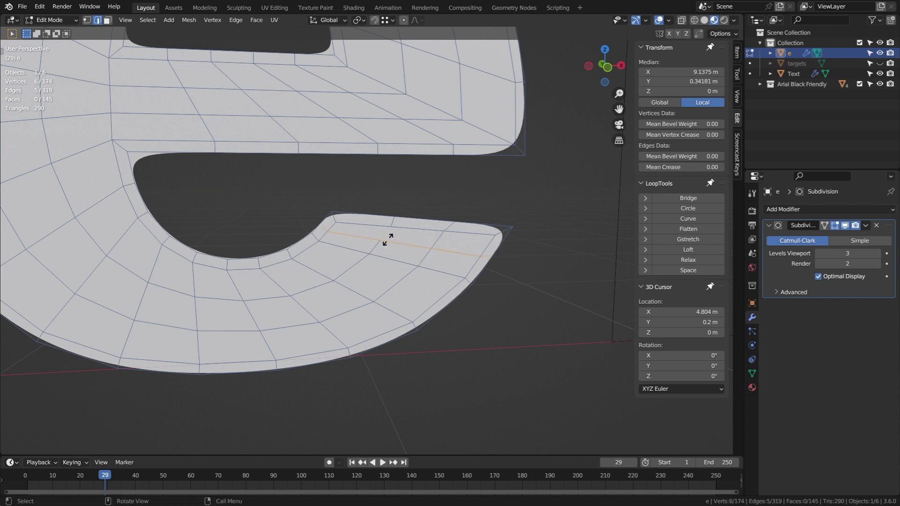
pyautogui.click(388, 239)
pyautogui.press('e')
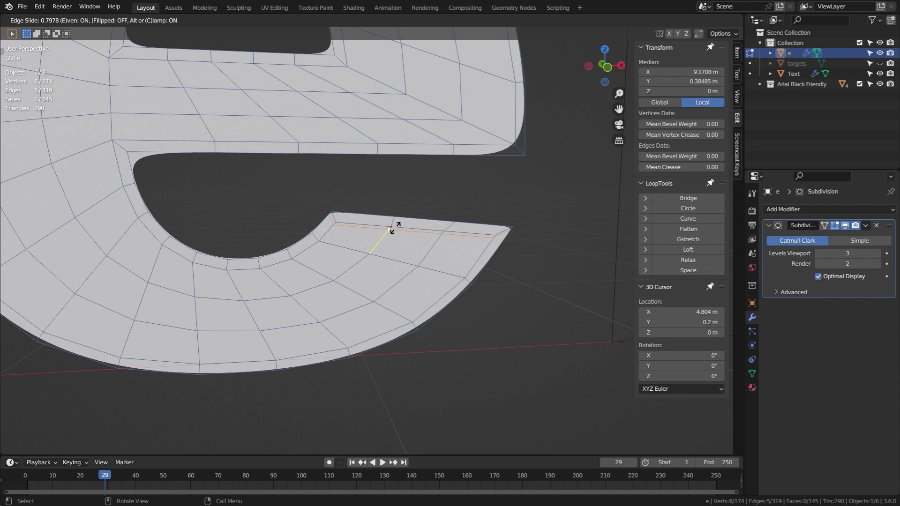
pyautogui.click(393, 227)
pyautogui.rightClick(392, 228)
pyautogui.click(366, 379)
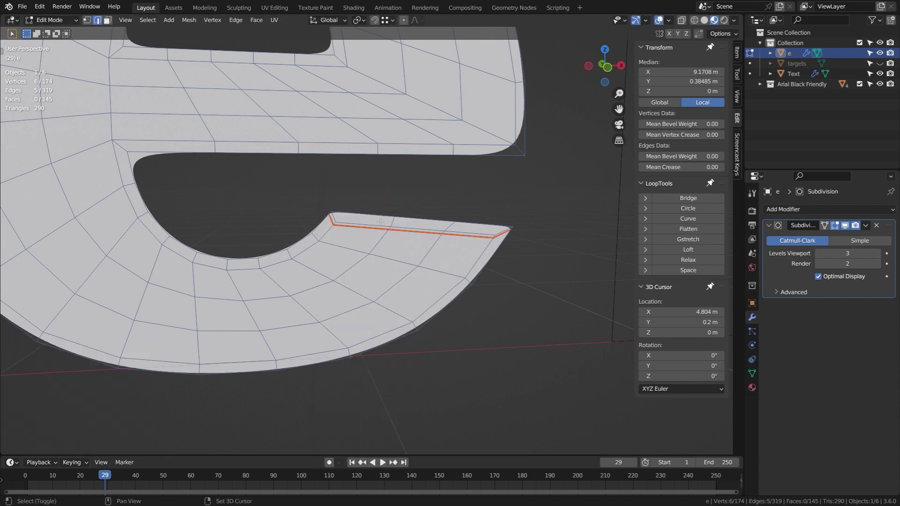
# Bevel the crossbar edge loop with two narrow segments and mark the bevel loop as a seam
pyautogui.keyDown('shift'); pyautogui.moveTo(380, 221); pyautogui.dragTo(340, 155, button='middle'); pyautogui.keyUp('shift')
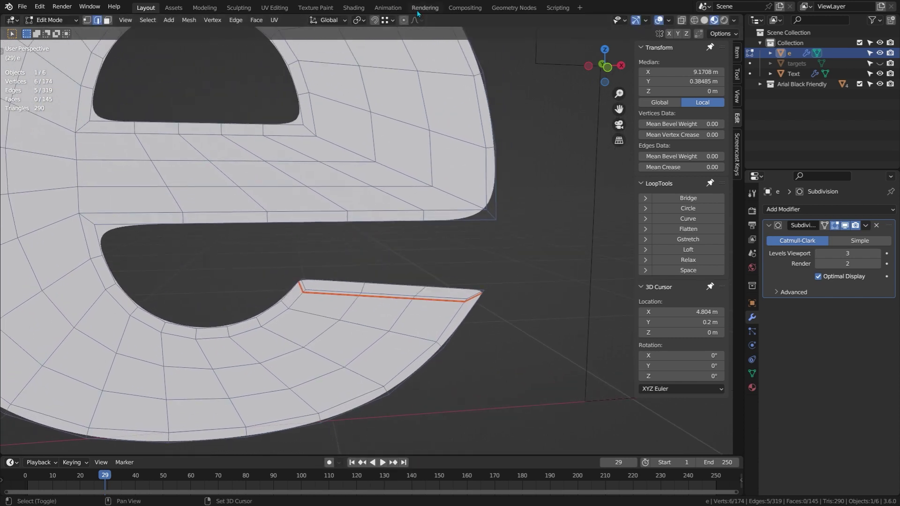
pyautogui.keyDown('alt'); pyautogui.click(402, 170); pyautogui.keyUp('alt')
pyautogui.moveTo(402, 170); pyautogui.dragTo(345, 406, button='middle')
pyautogui.hotkey('ctrl', 'b')
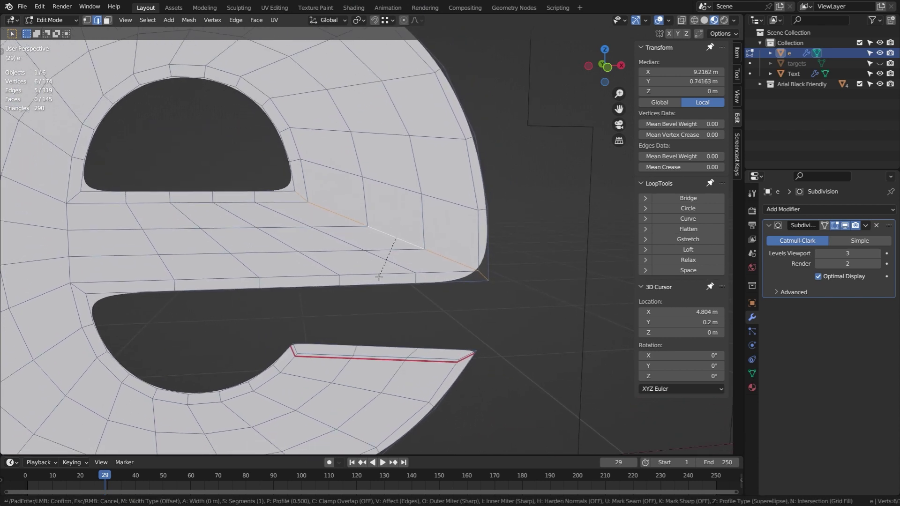
pyautogui.scroll(1, 439, 226)
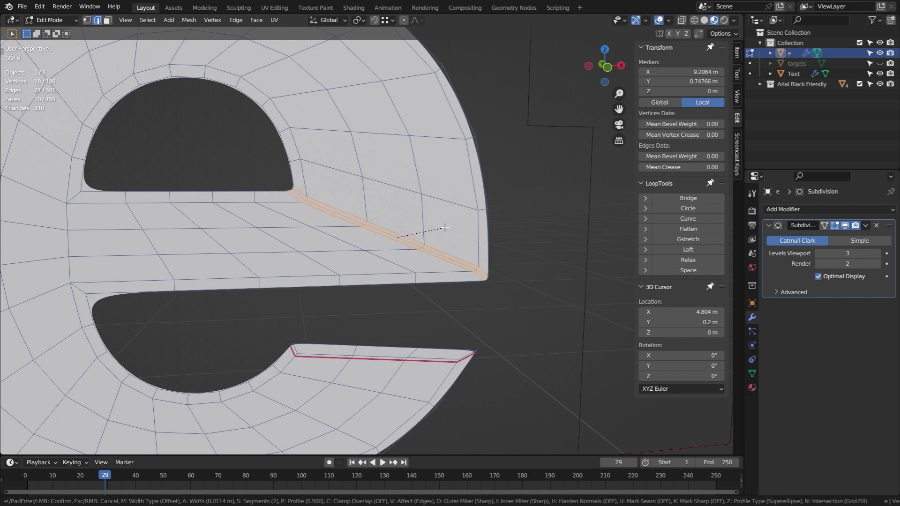
pyautogui.click(443, 233)
pyautogui.click(437, 249)
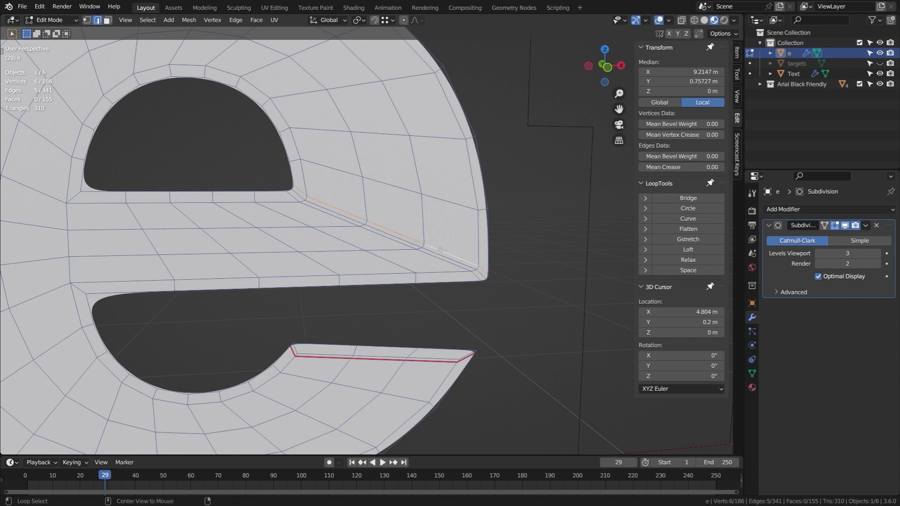
pyautogui.keyDown('alt'); pyautogui.click(441, 250); pyautogui.keyUp('alt')
pyautogui.rightClick(384, 308)
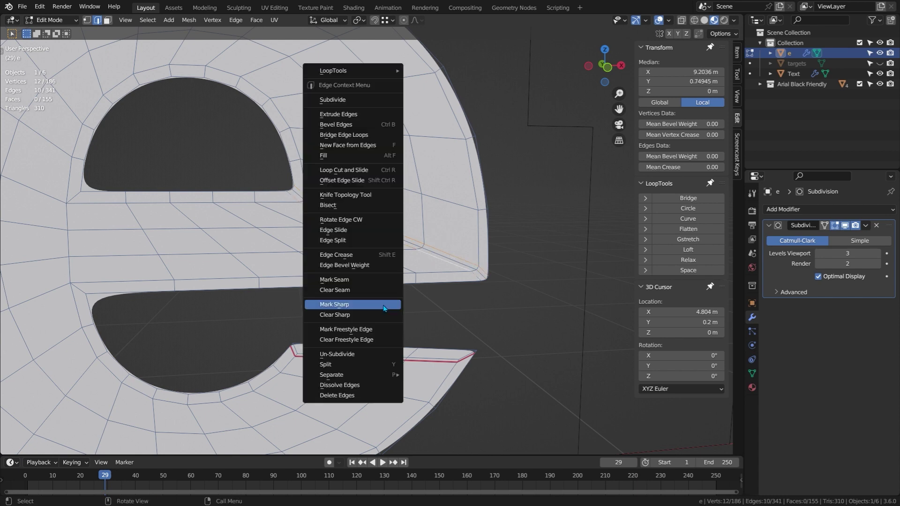
pyautogui.click(375, 281)
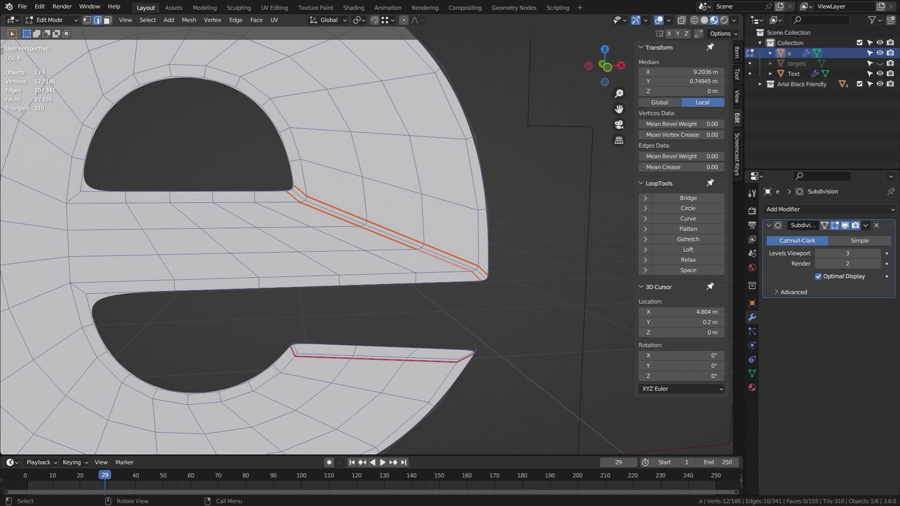
# Cut a flipped loop near the crossbar's left end and mark it as a seam
pyautogui.hotkey('ctrl', 'r')
pyautogui.click(107, 218)
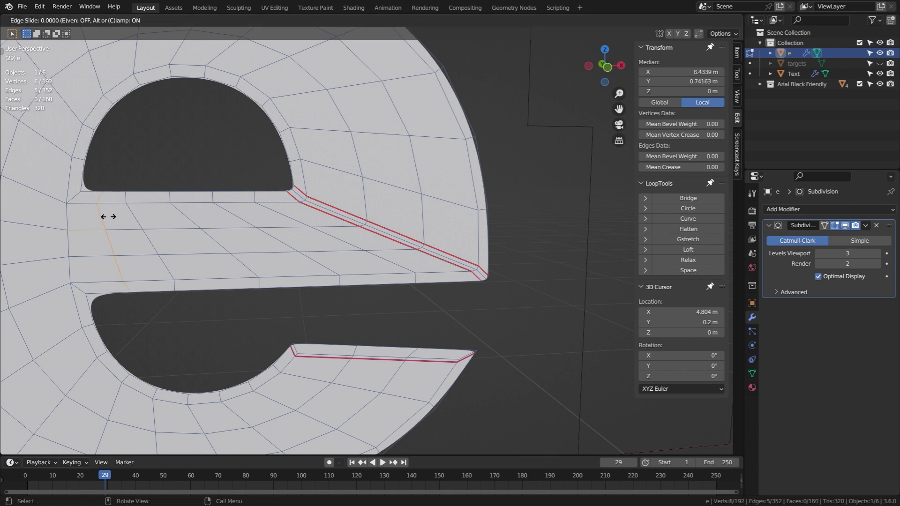
pyautogui.press('f')
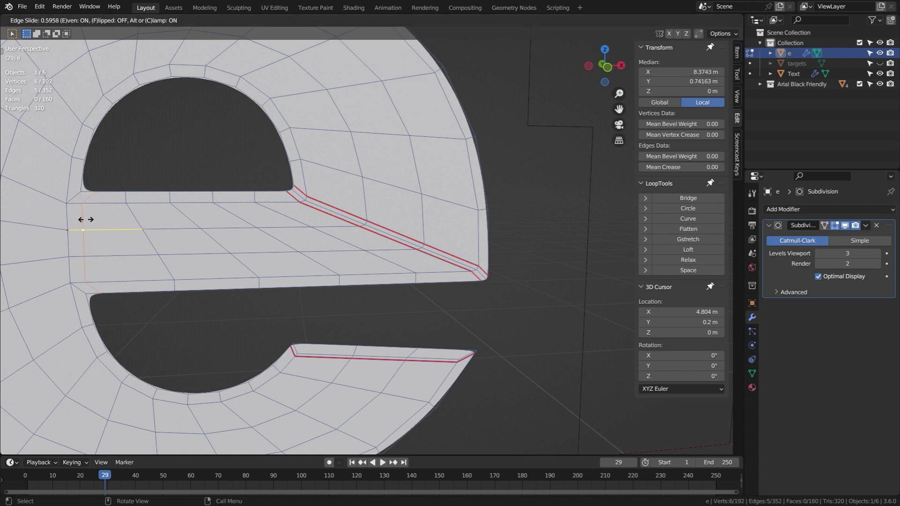
pyautogui.click(78, 217)
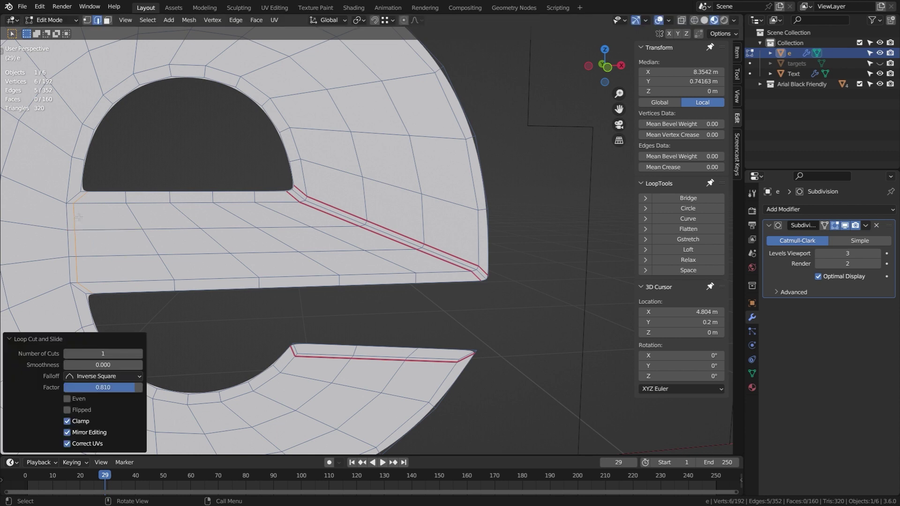
pyautogui.rightClick(107, 228)
pyautogui.click(98, 228)
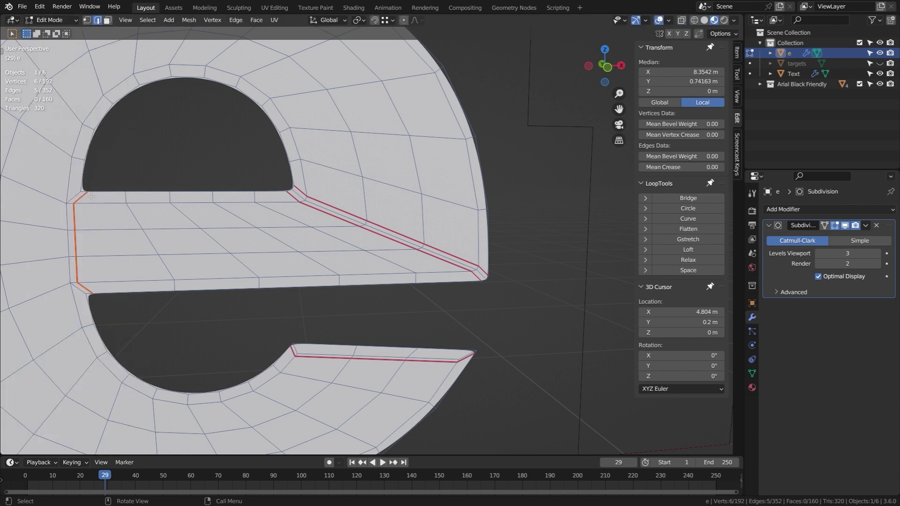
# Select the crossbar vertex path and straighten it with LoopTools Gstretch using the Project method
pyautogui.press('1')
pyautogui.click(76, 283)
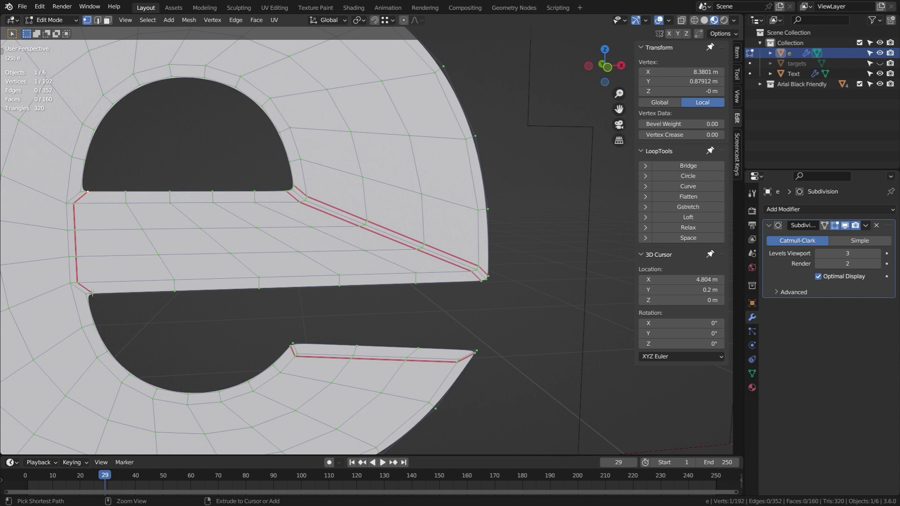
pyautogui.keyDown('ctrl'); pyautogui.click(92, 293); pyautogui.keyUp('ctrl')
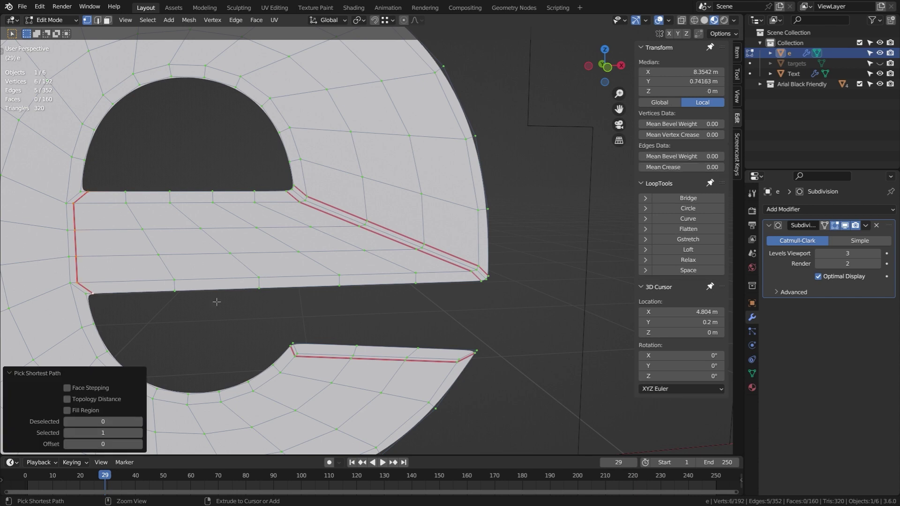
pyautogui.click(686, 240)
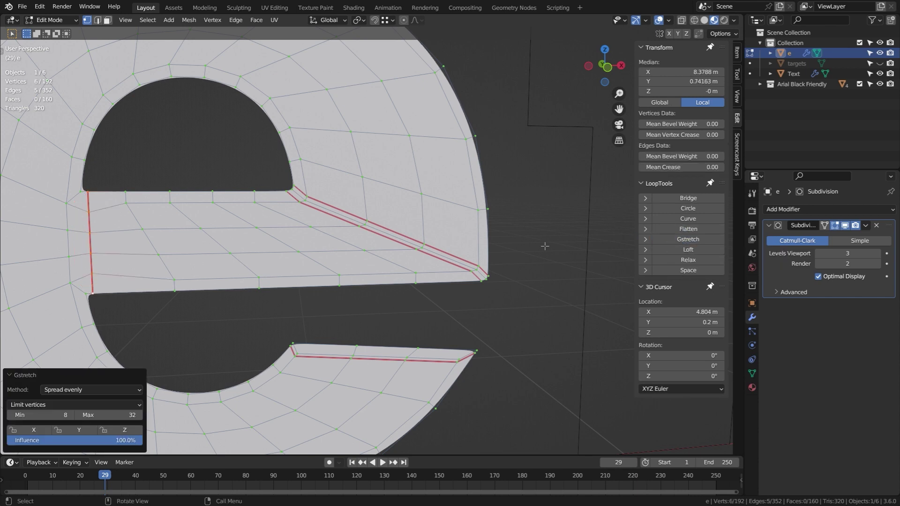
pyautogui.click(62, 393)
pyautogui.click(61, 403)
pyautogui.scroll(-2, 204, 250)
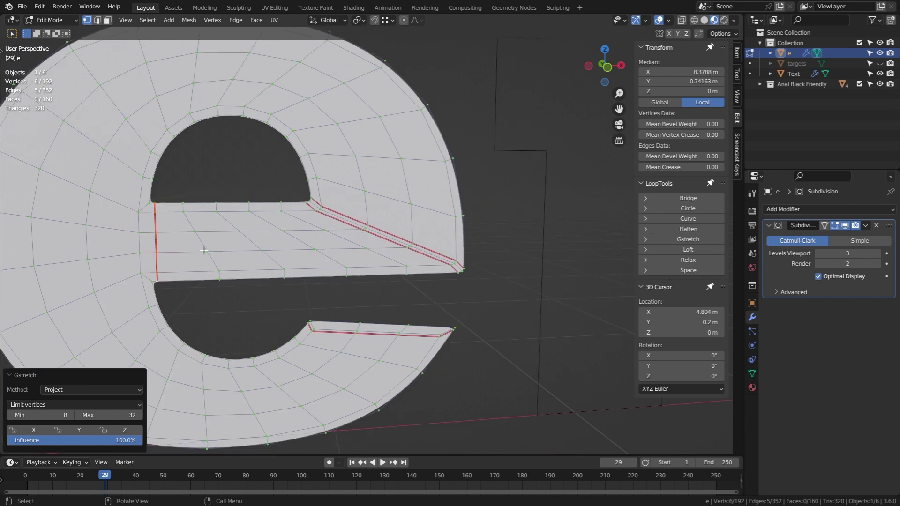
pyautogui.scroll(-3, 204, 249)
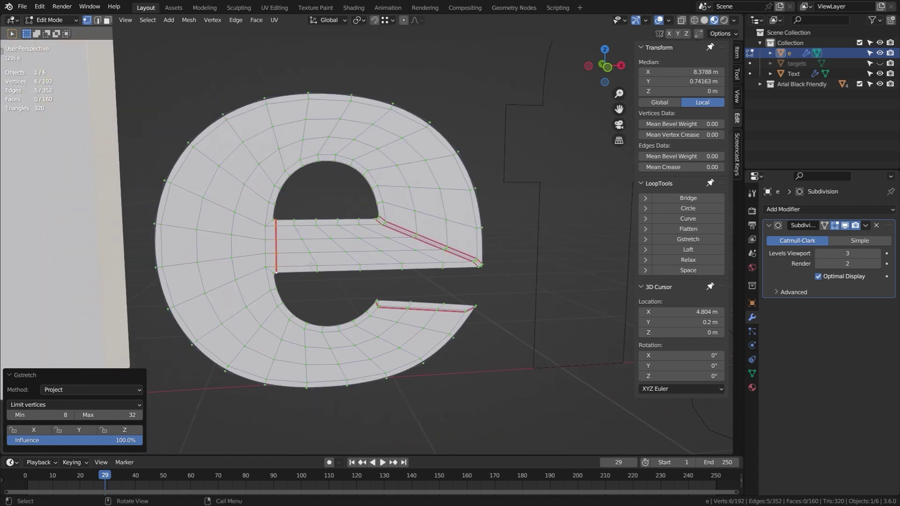
pyautogui.press('2')
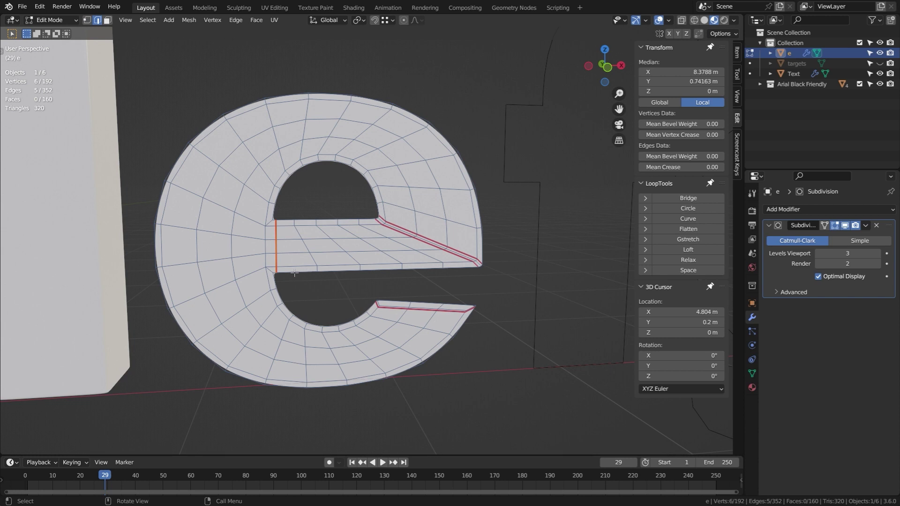
pyautogui.moveTo(295, 273); pyautogui.dragTo(356, 274, button='middle')
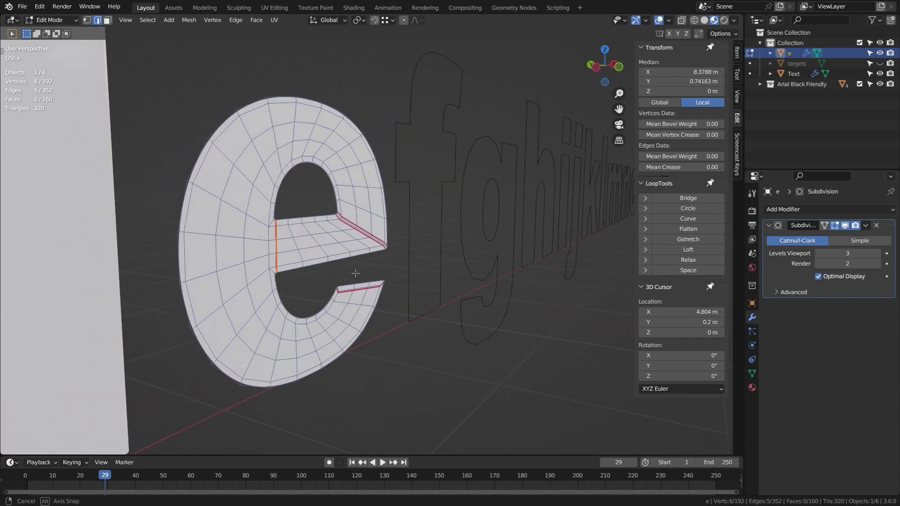
# Extrude the whole e mesh 0.4 m along Y
pyautogui.press('a')
pyautogui.hotkey('shift', 'd')
pyautogui.write('y')
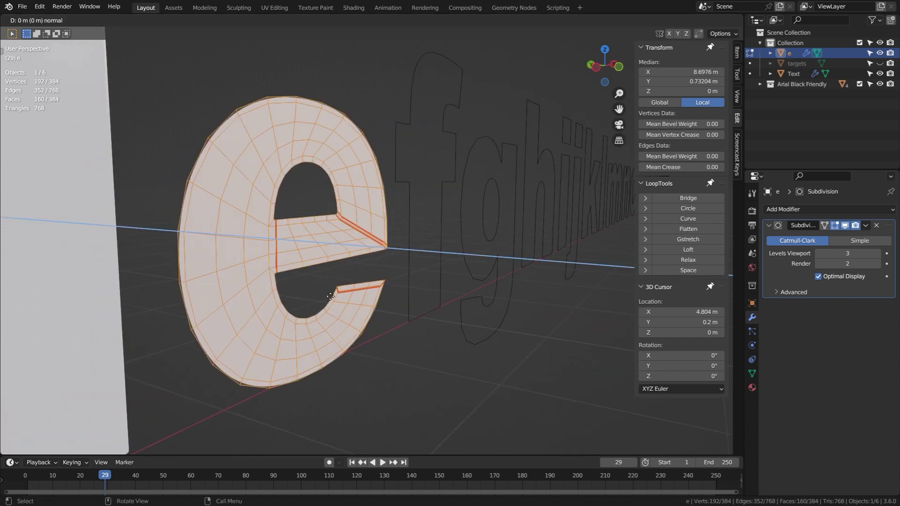
pyautogui.write('0.4')
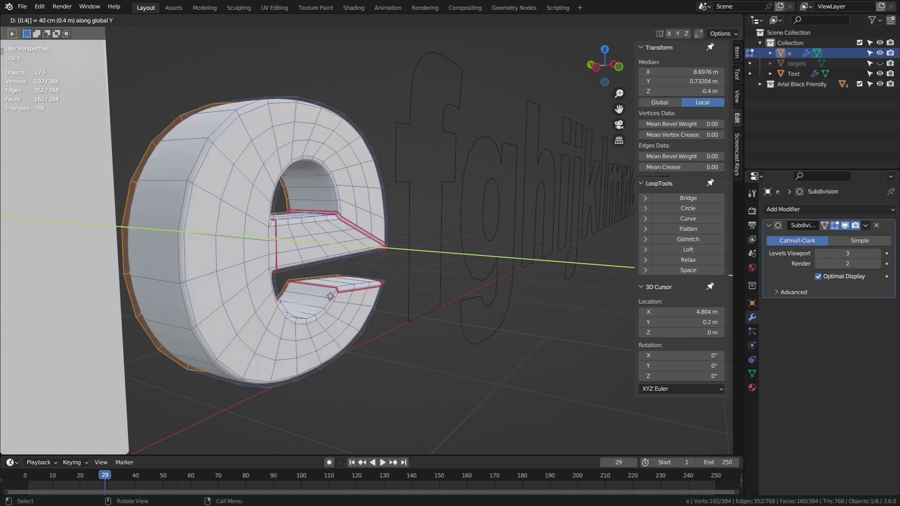
pyautogui.press('Return')
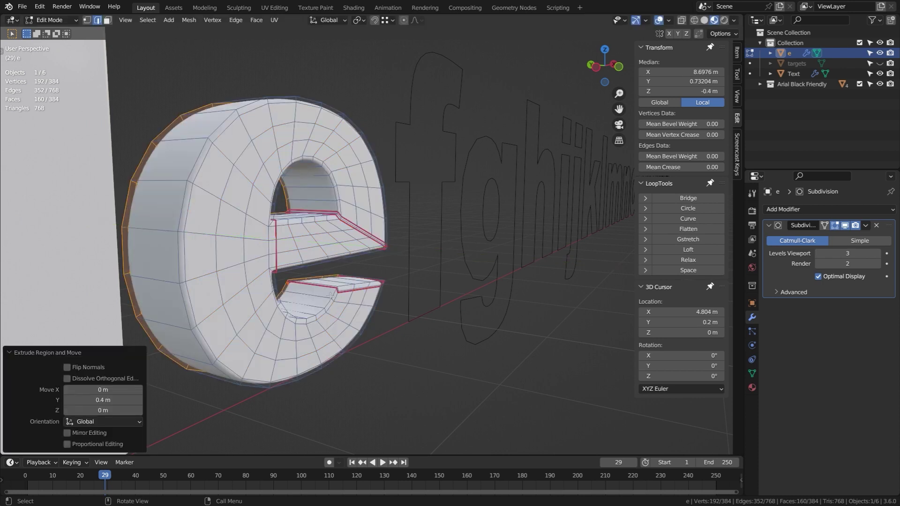
# Inset the outer side face loop by 0.04 m and mark its boundary edges as seams
pyautogui.press('3')
pyautogui.keyDown('alt'); pyautogui.click(153, 226); pyautogui.keyUp('alt')
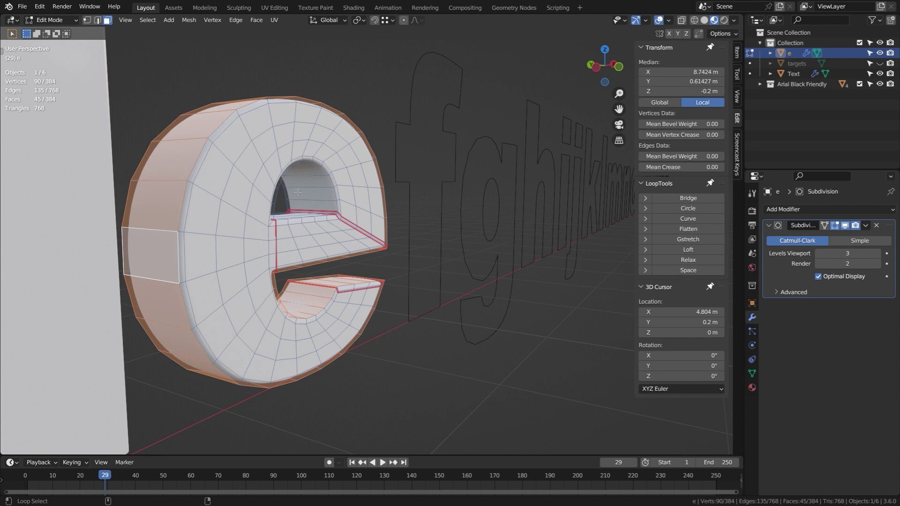
pyautogui.write('i')
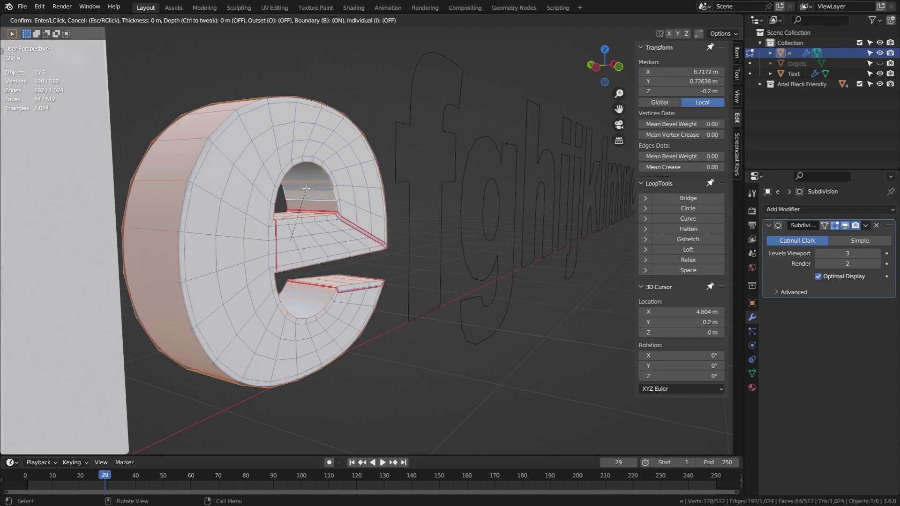
pyautogui.write('0.04')
pyautogui.press('Return')
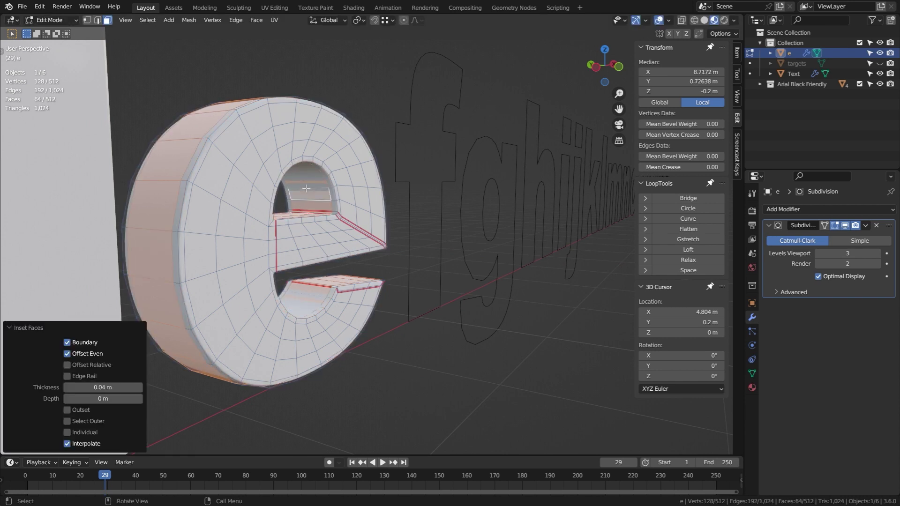
pyautogui.press('2')
pyautogui.rightClick(367, 268)
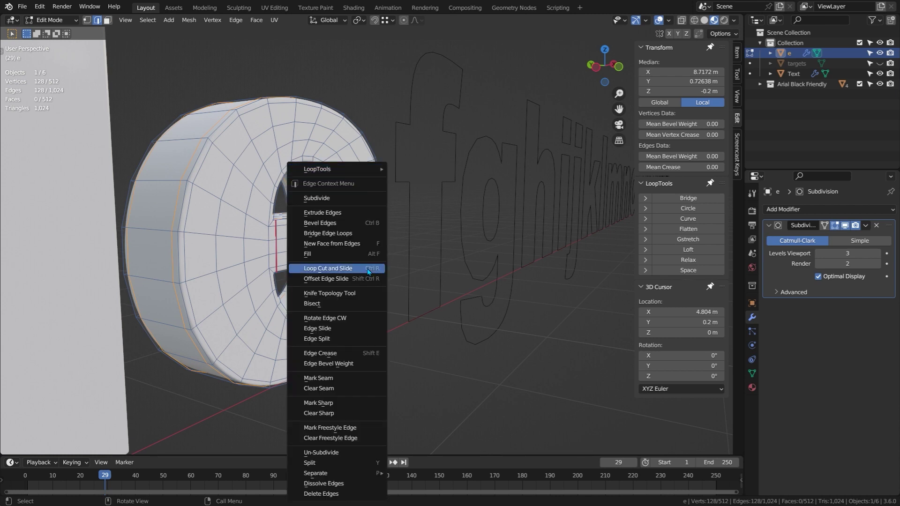
pyautogui.click(336, 374)
pyautogui.moveTo(345, 314); pyautogui.dragTo(403, 305, button='middle')
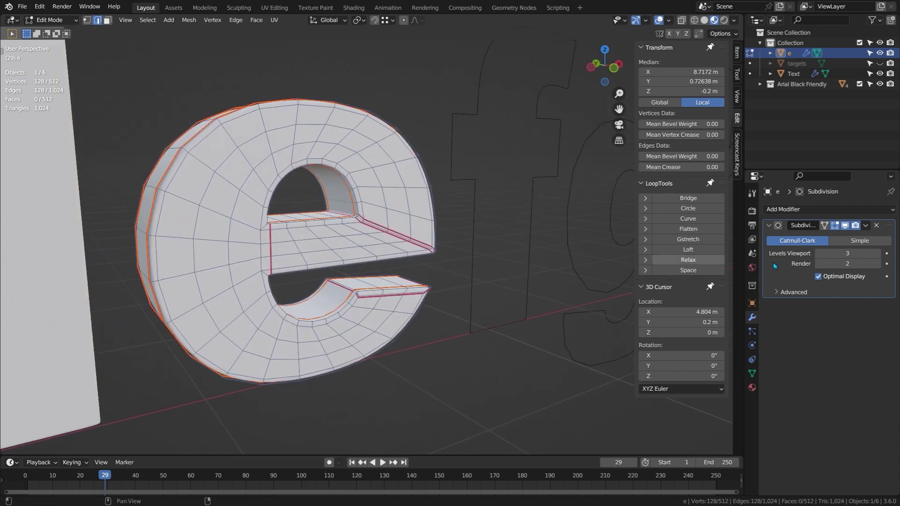
pyautogui.click(826, 225)
# In Object Mode, set the e's origin to its geometry and snap the 3D cursor to it
pyautogui.press('Tab')
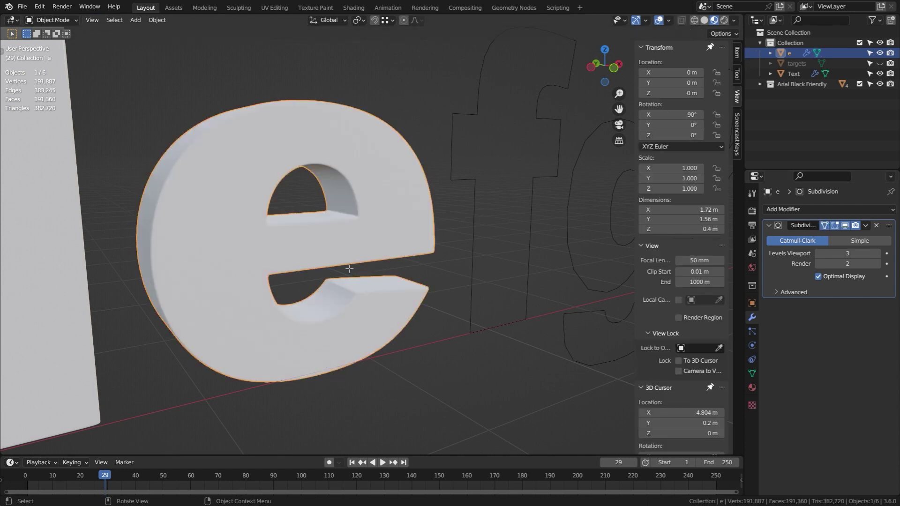
pyautogui.press('Tab')
pyautogui.press('Tab')
pyautogui.rightClick(355, 240)
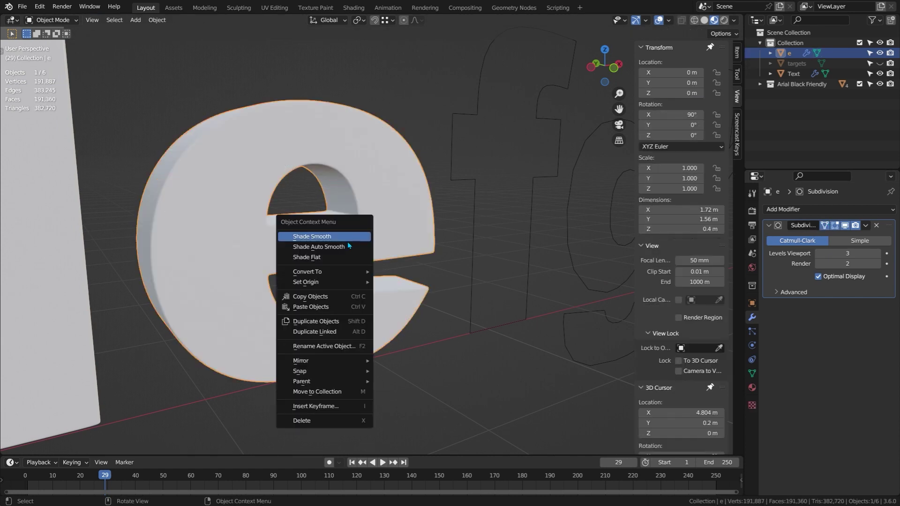
pyautogui.moveTo(336, 283)
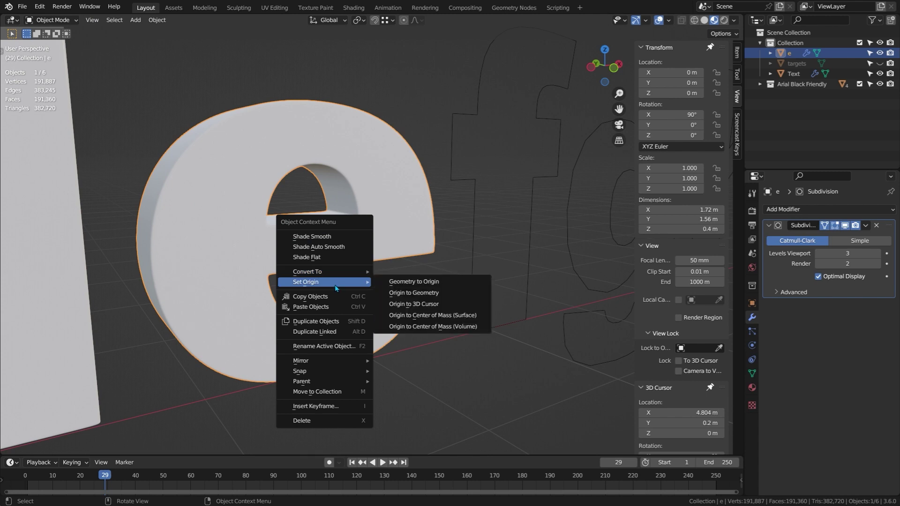
pyautogui.click(397, 293)
pyautogui.hotkey('shift', 's')
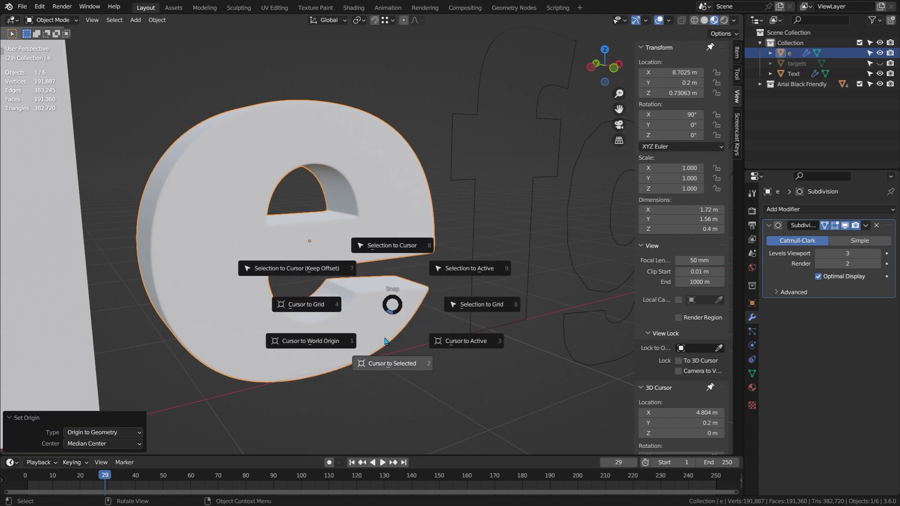
pyautogui.click(388, 364)
# Set the 3D cursor's Z to 0 and move the e's origin to the cursor
pyautogui.click(689, 433)
pyautogui.write('0')
pyautogui.press('Return')
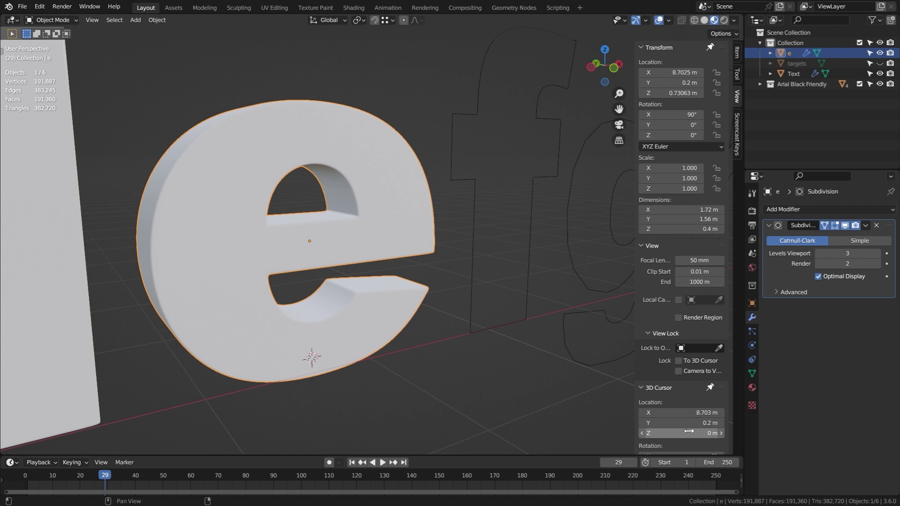
pyautogui.rightClick(252, 221)
pyautogui.moveTo(253, 219)
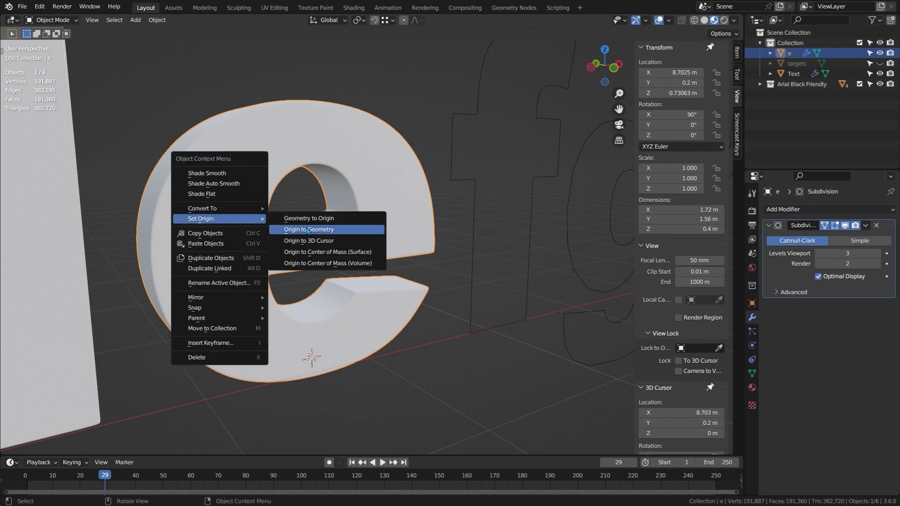
pyautogui.click(311, 241)
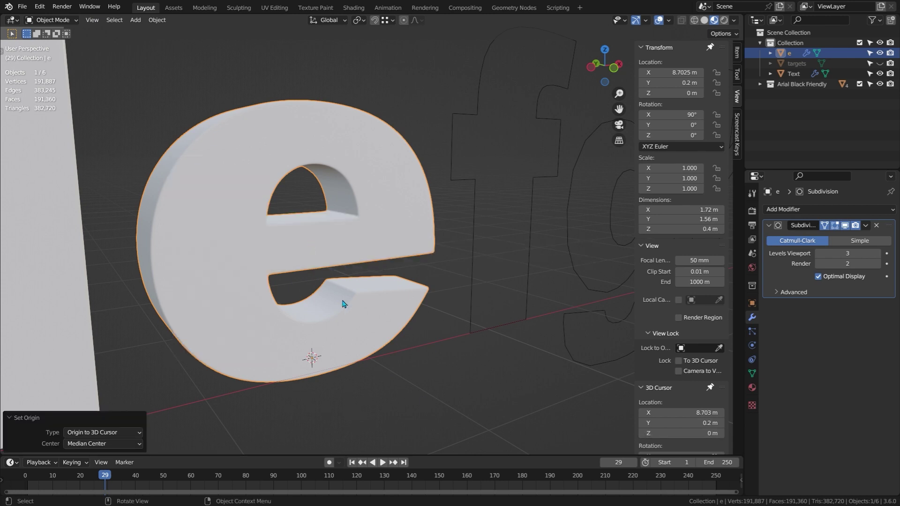
# Assign the existing Material to the e
pyautogui.moveTo(347, 245); pyautogui.dragTo(330, 252, button='middle')
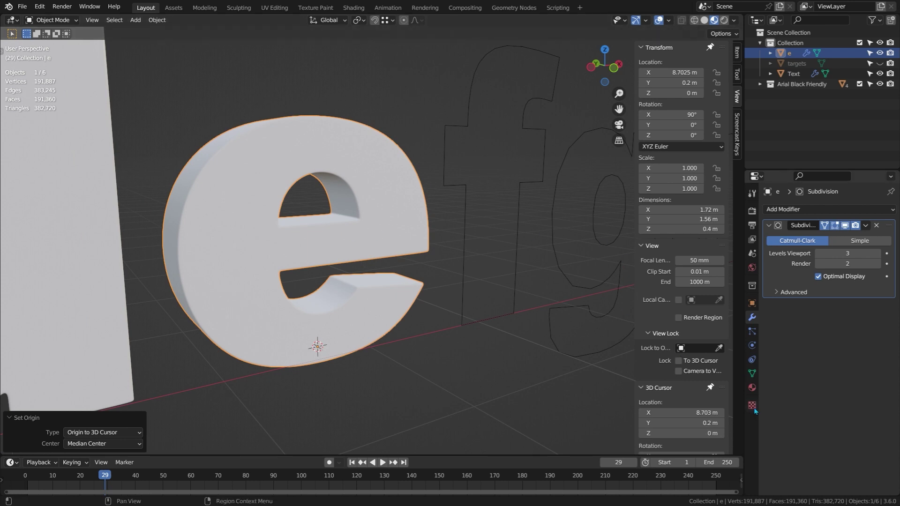
pyautogui.click(752, 387)
pyautogui.click(773, 253)
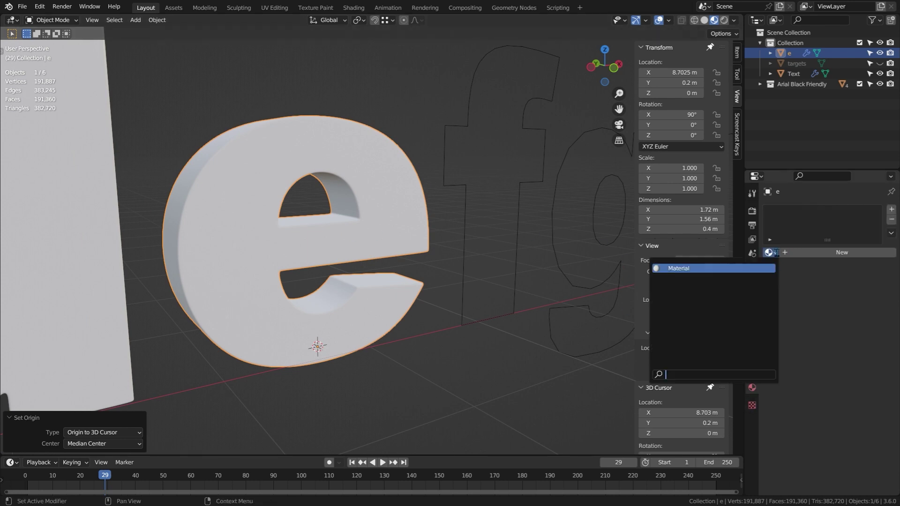
pyautogui.click(705, 269)
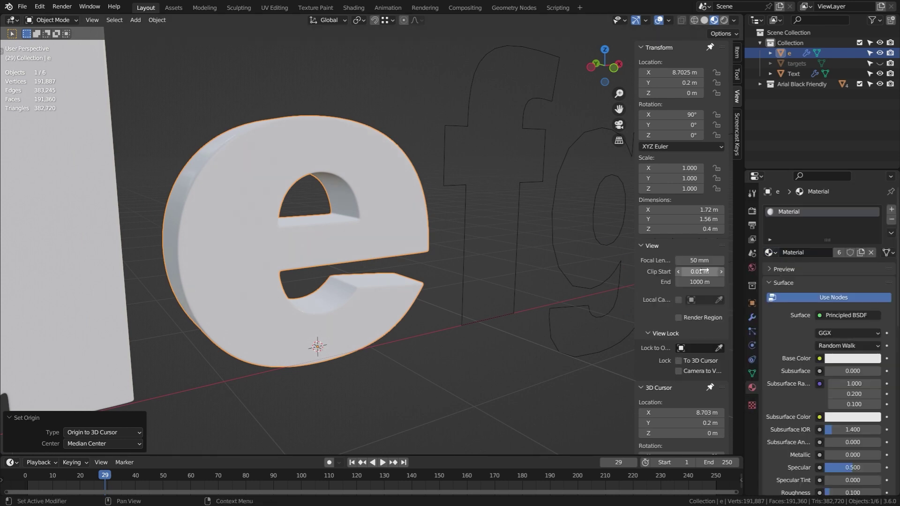
# Move the e into the Arial Black Friendly collection and apply its rotation
pyautogui.click(793, 55)
pyautogui.press('m')
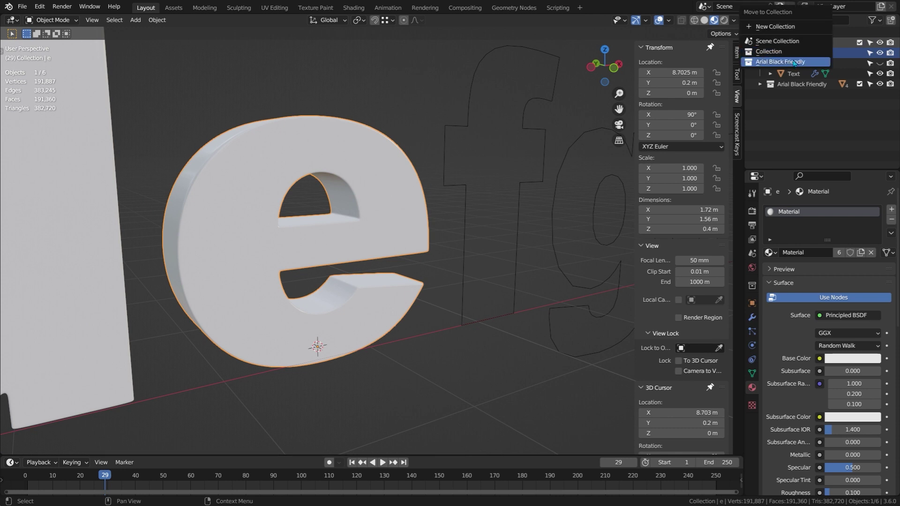
pyautogui.click(794, 62)
pyautogui.hotkey('ctrl', 'a')
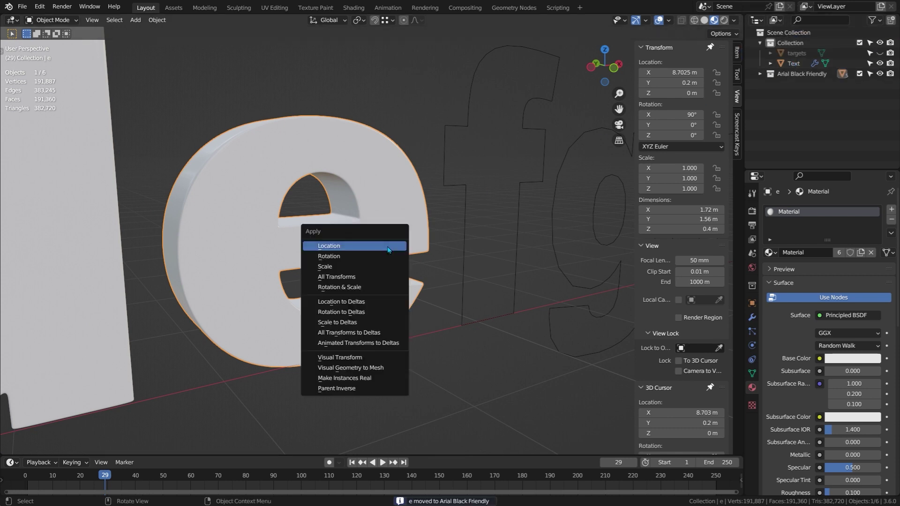
pyautogui.click(387, 256)
pyautogui.scroll(-6, 380, 227)
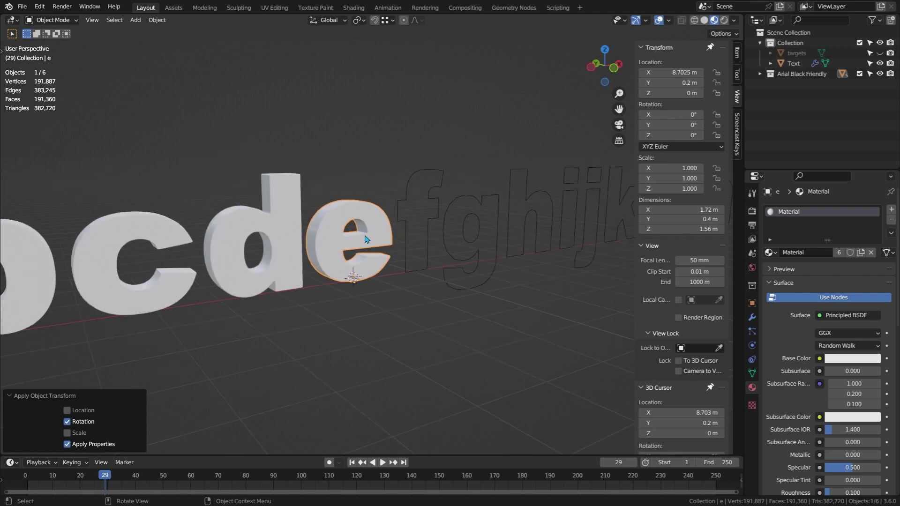
pyautogui.moveTo(366, 239); pyautogui.dragTo(258, 242, button='middle')
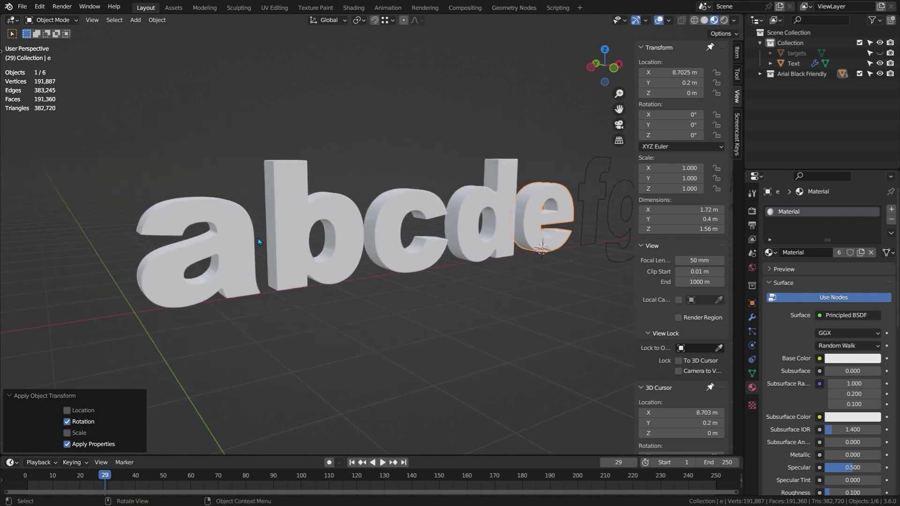